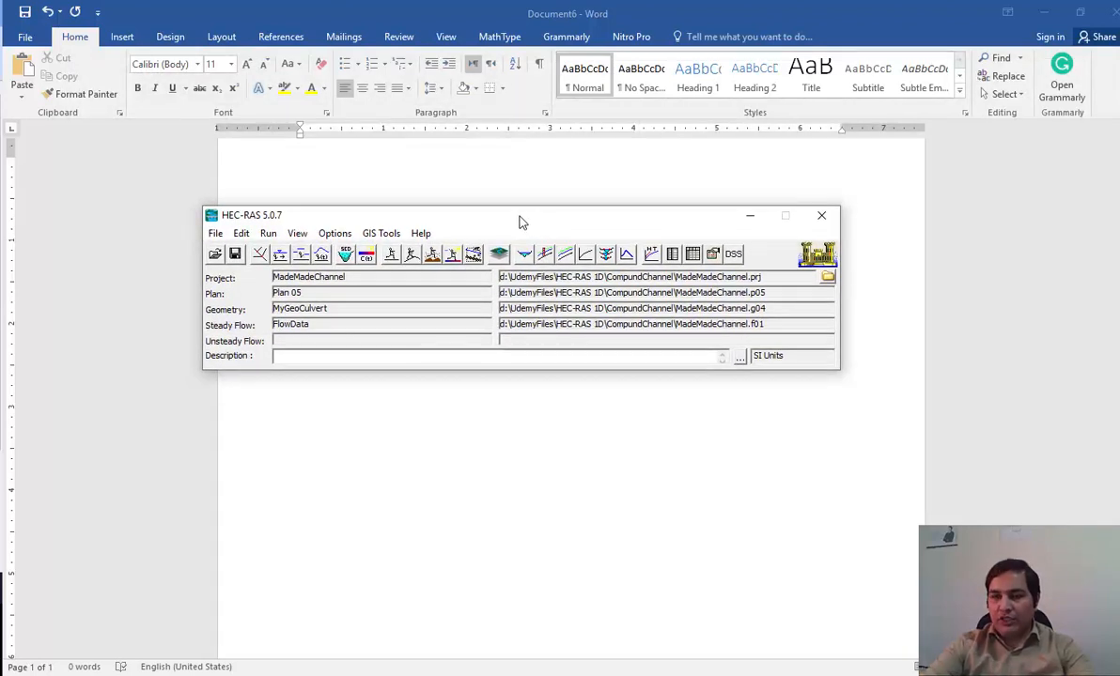
{"action": "left_click_drag", "start_coordinate": [490, 222], "coordinate": [518, 214]}
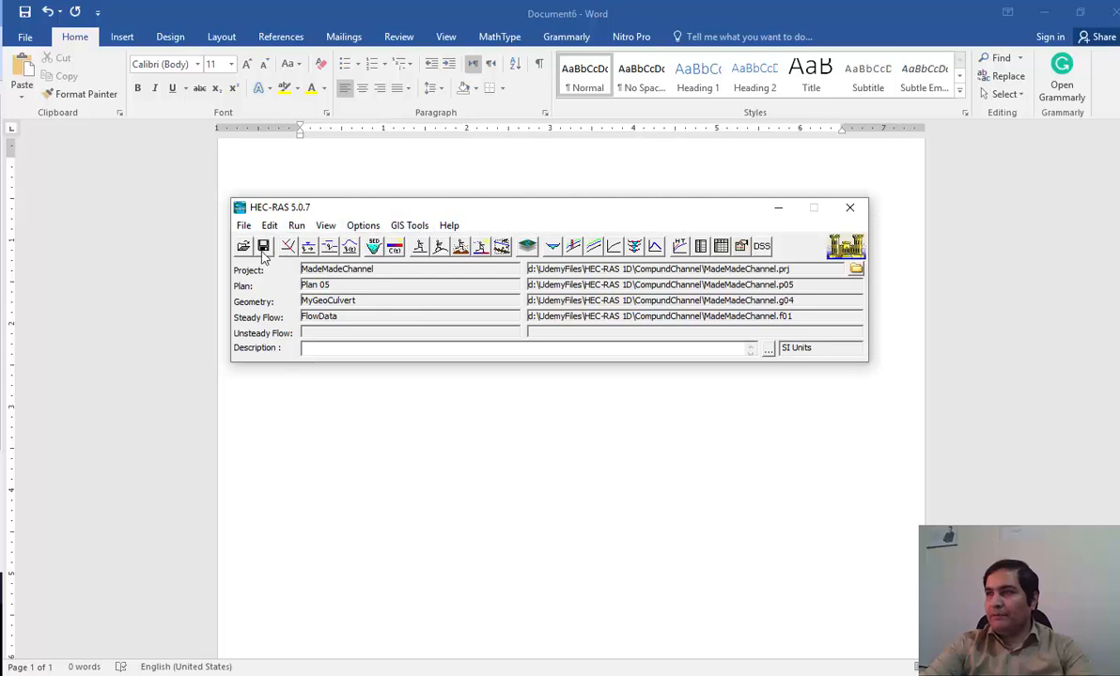
{"action": "left_click", "coordinate": [243, 225]}
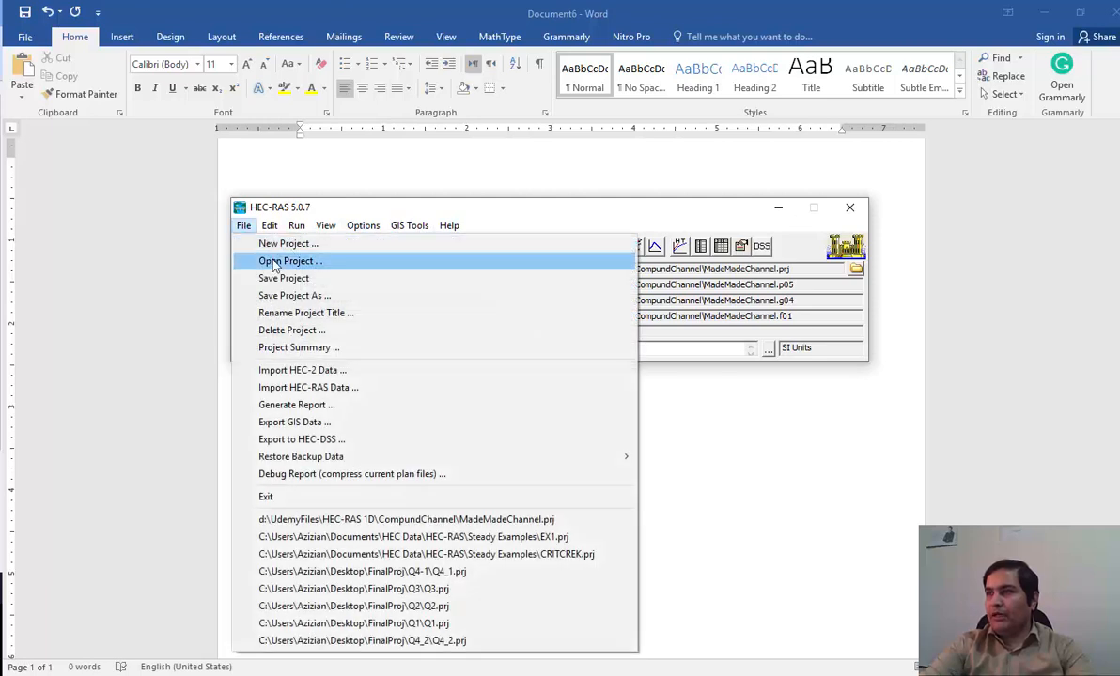
{"action": "left_click", "coordinate": [479, 209]}
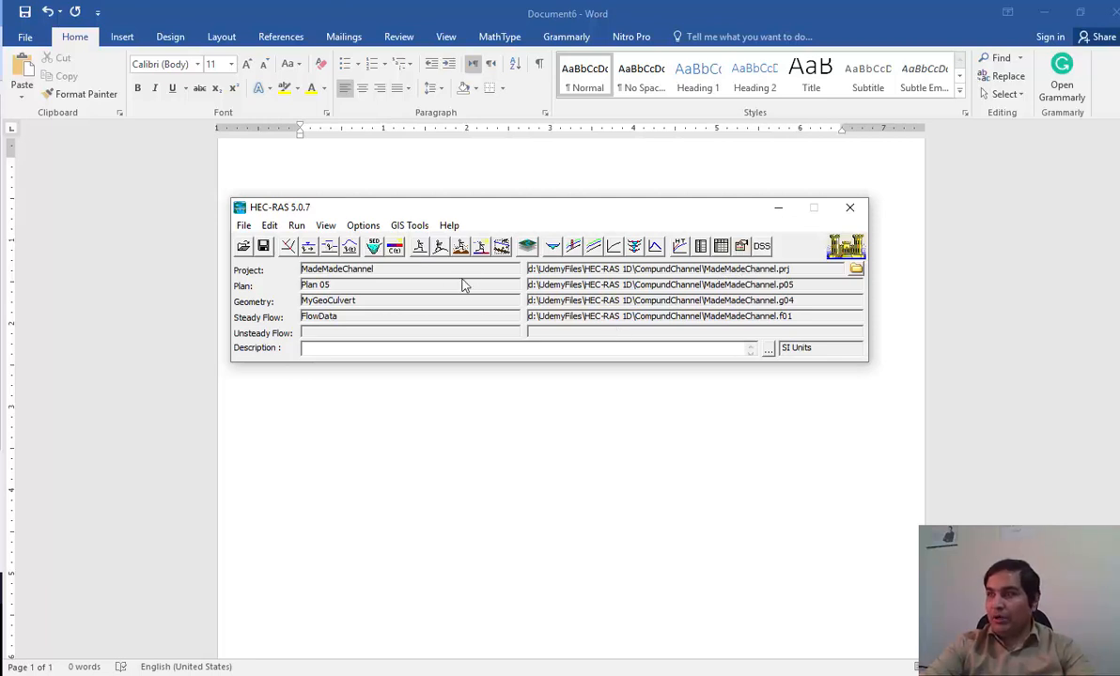
{"action": "left_click_drag", "start_coordinate": [522, 216], "coordinate": [507, 213]}
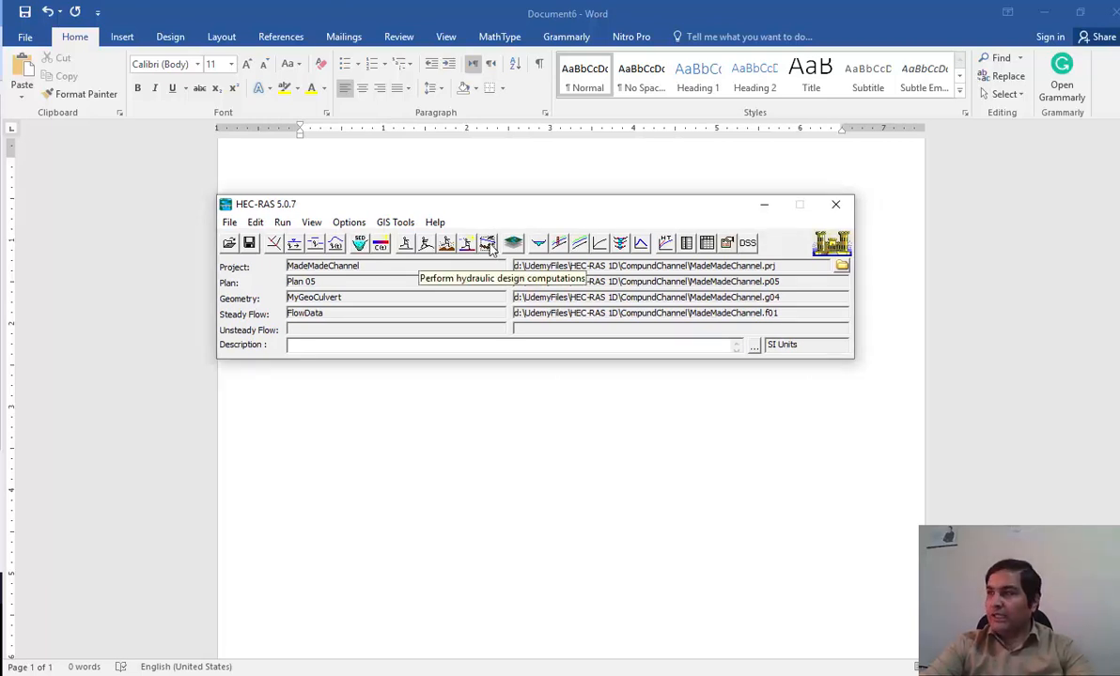
Open the hydraulic design computations and switch the Stable Channel Design to the Copeland method.
{"action": "left_click", "coordinate": [488, 243]}
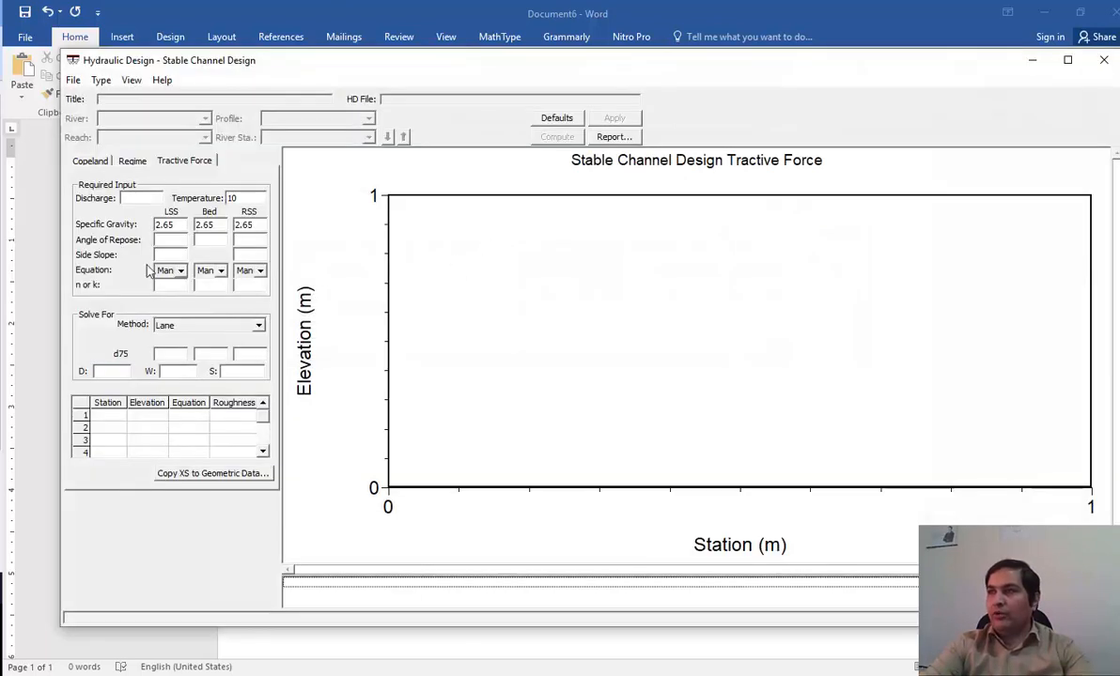
{"action": "left_click_drag", "start_coordinate": [488, 64], "coordinate": [492, 48]}
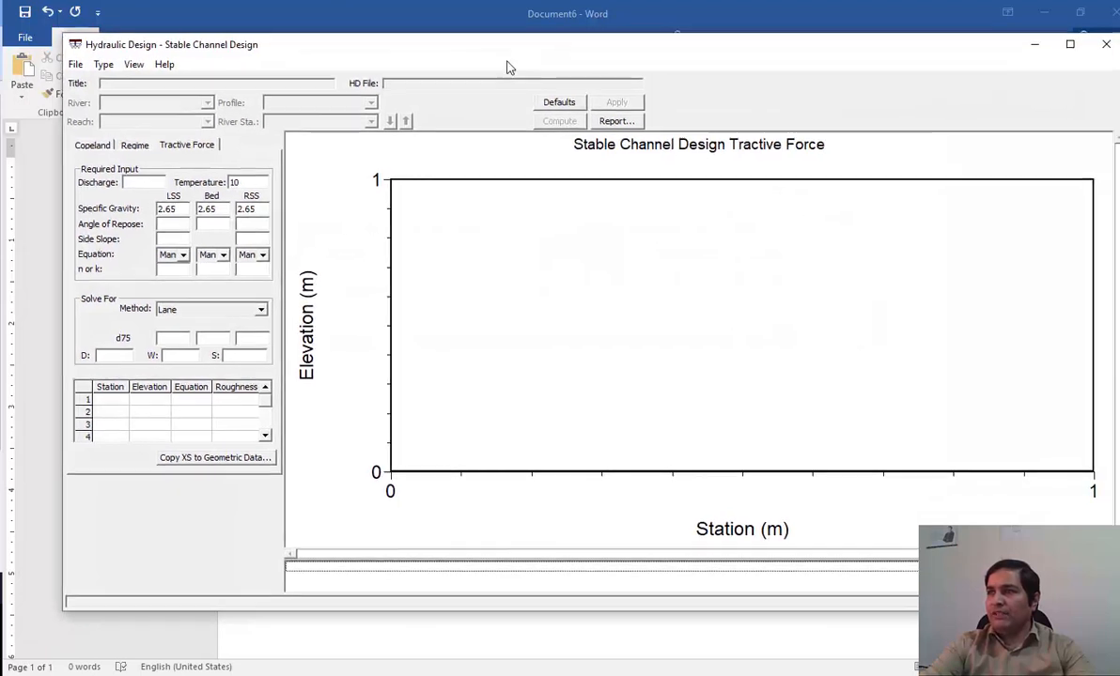
{"action": "left_click", "coordinate": [104, 65]}
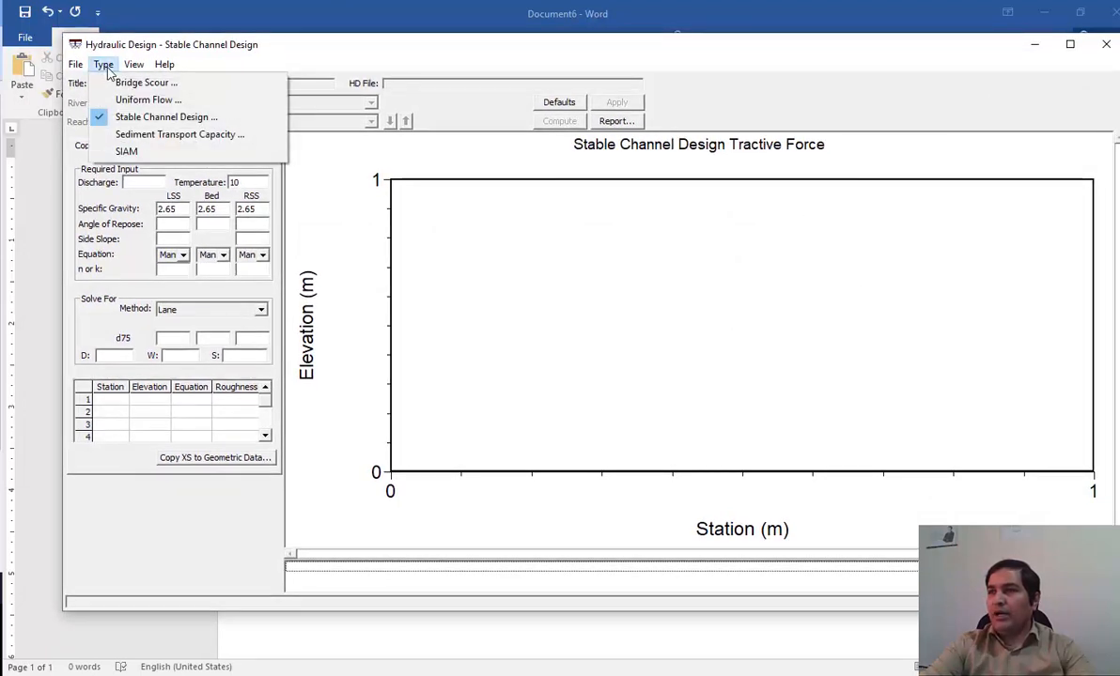
{"action": "left_click", "coordinate": [501, 324]}
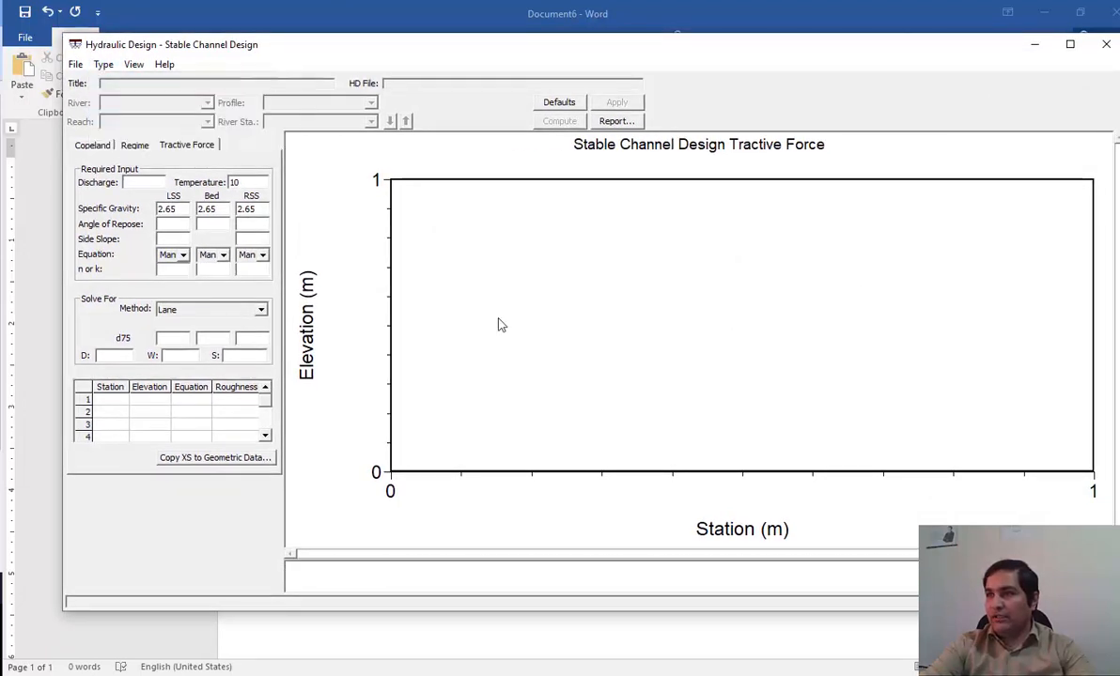
{"action": "left_click", "coordinate": [89, 144]}
{"action": "left_click", "coordinate": [130, 143]}
{"action": "left_click", "coordinate": [81, 143]}
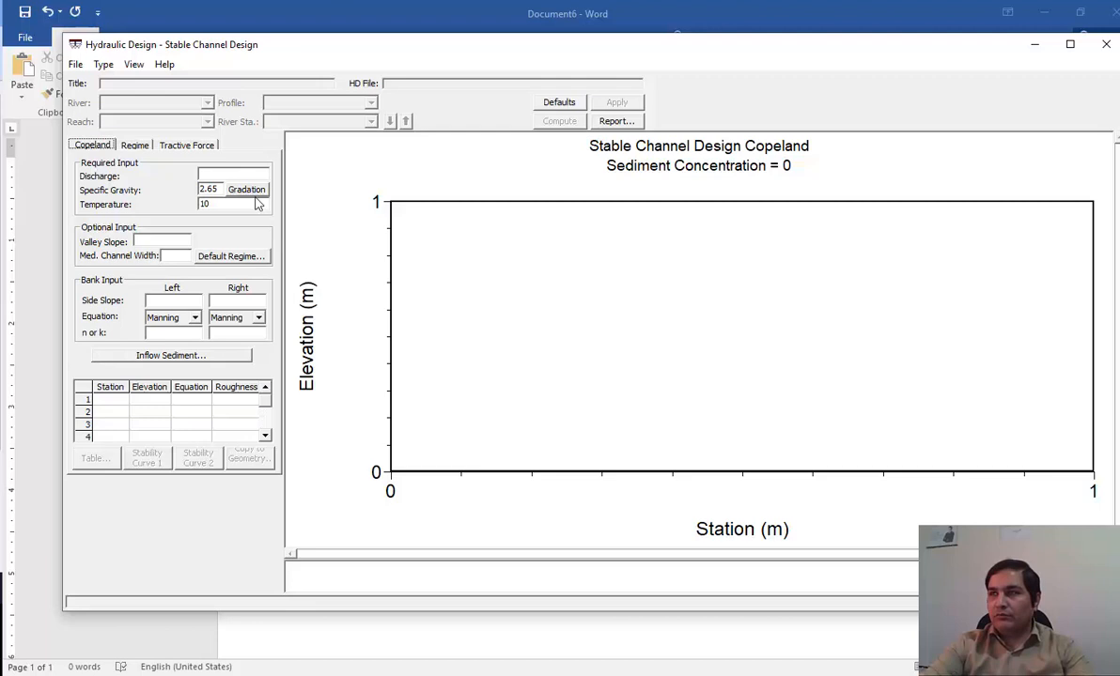
Set the Copeland required discharge to 50 m3/s and apply it.
{"action": "left_click", "coordinate": [229, 171]}
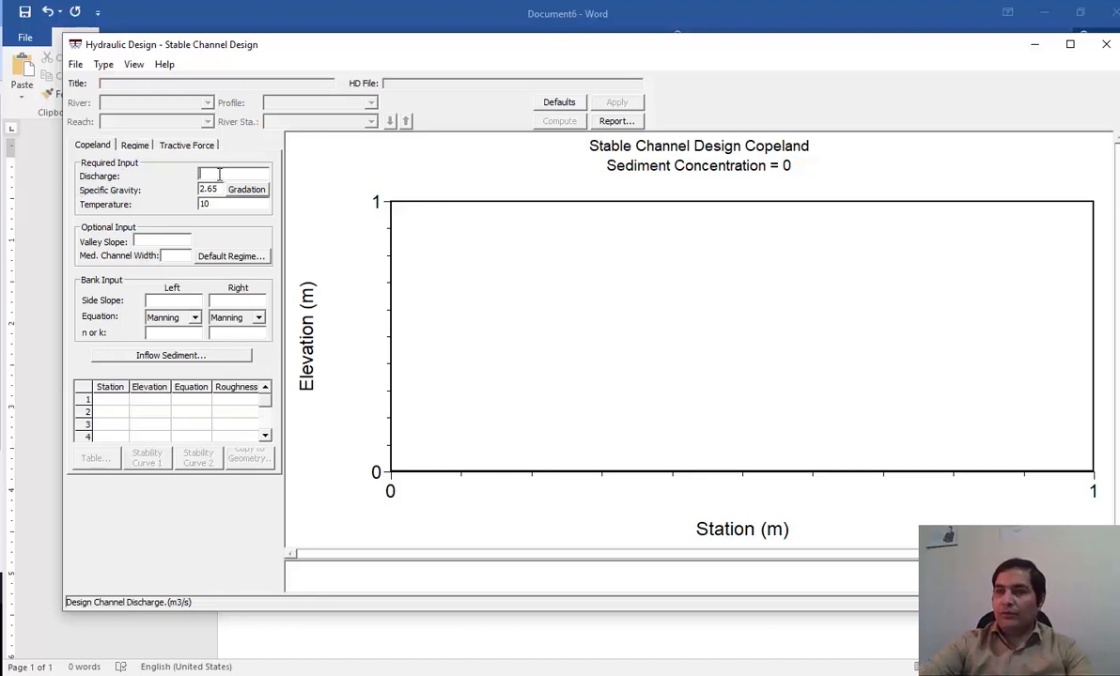
{"action": "type", "text": "5"}
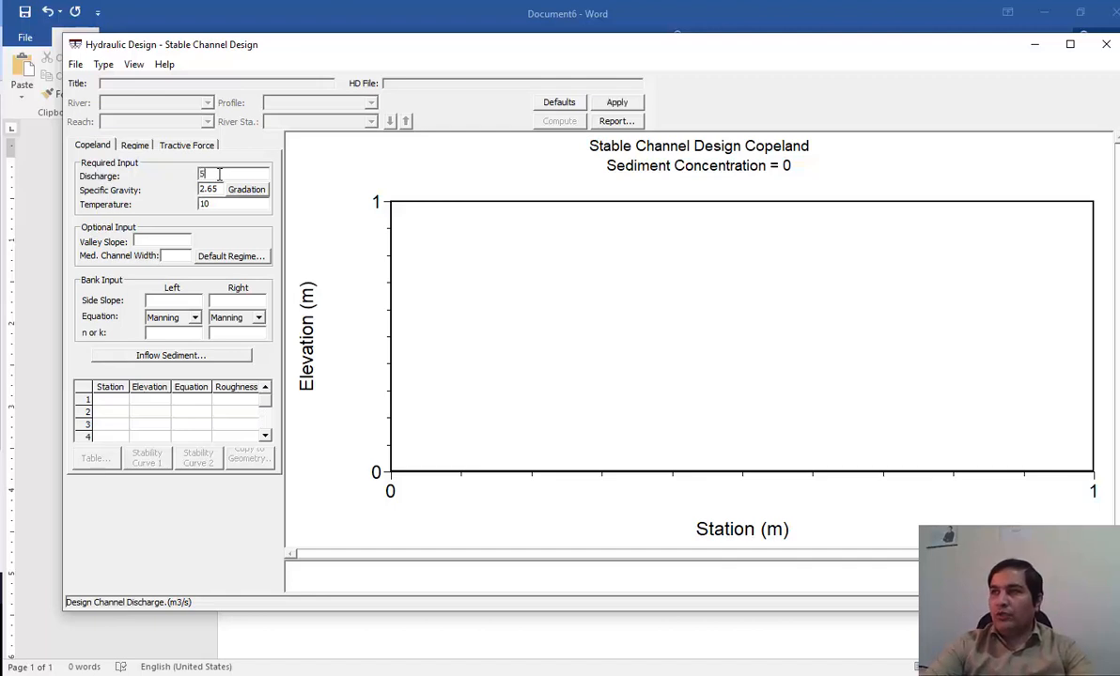
{"action": "type", "text": "0"}
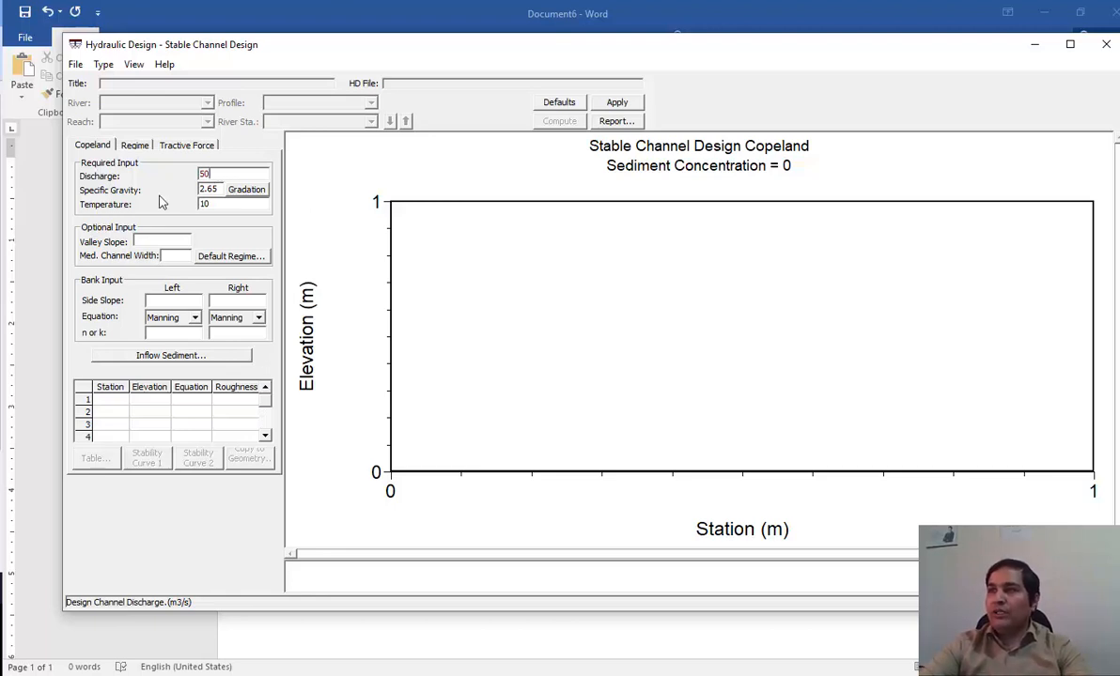
{"action": "left_click", "coordinate": [604, 105]}
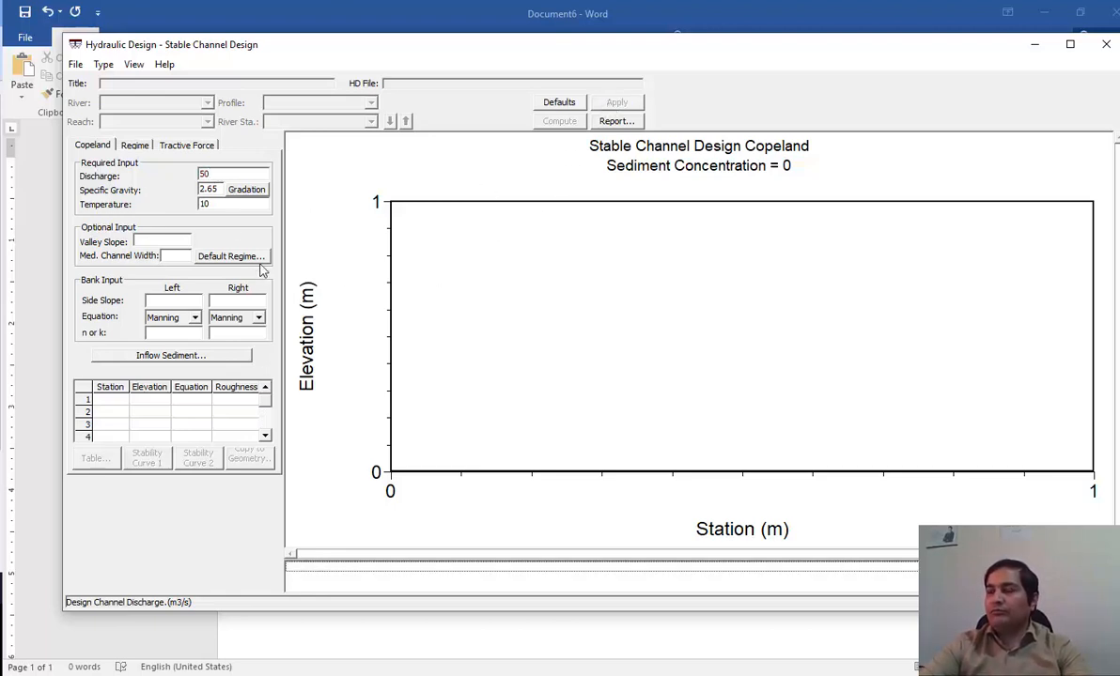
{"action": "left_click", "coordinate": [211, 173]}
{"action": "left_click_drag", "start_coordinate": [212, 174], "coordinate": [186, 189]}
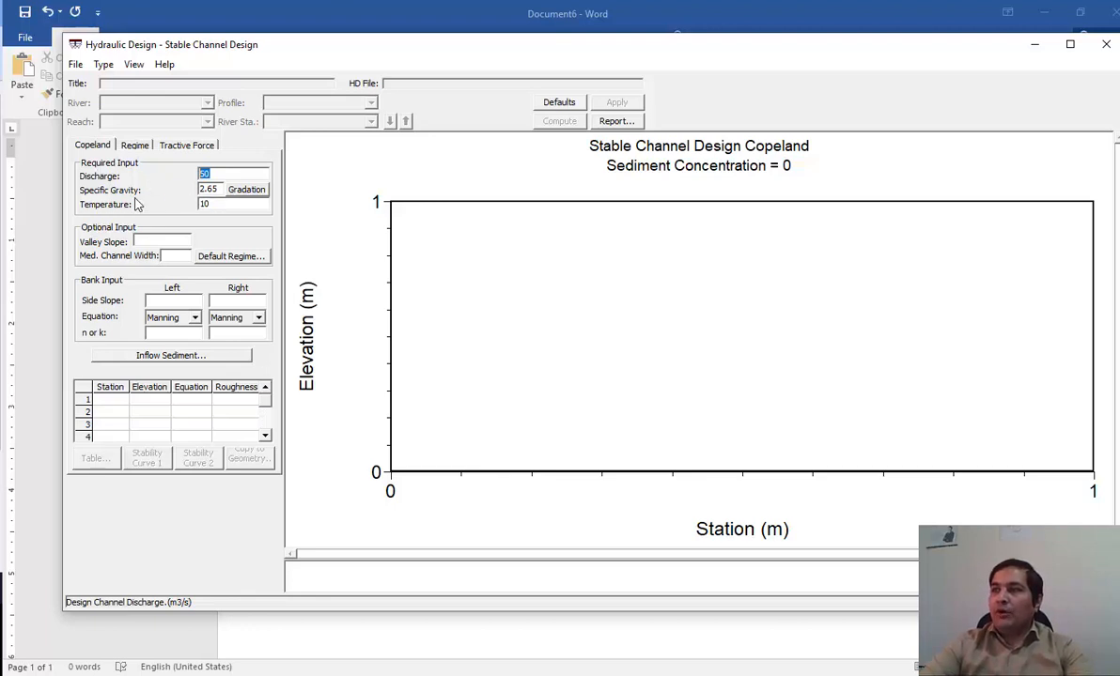
{"action": "type", "text": "50"}
{"action": "key", "text": "Tab"}
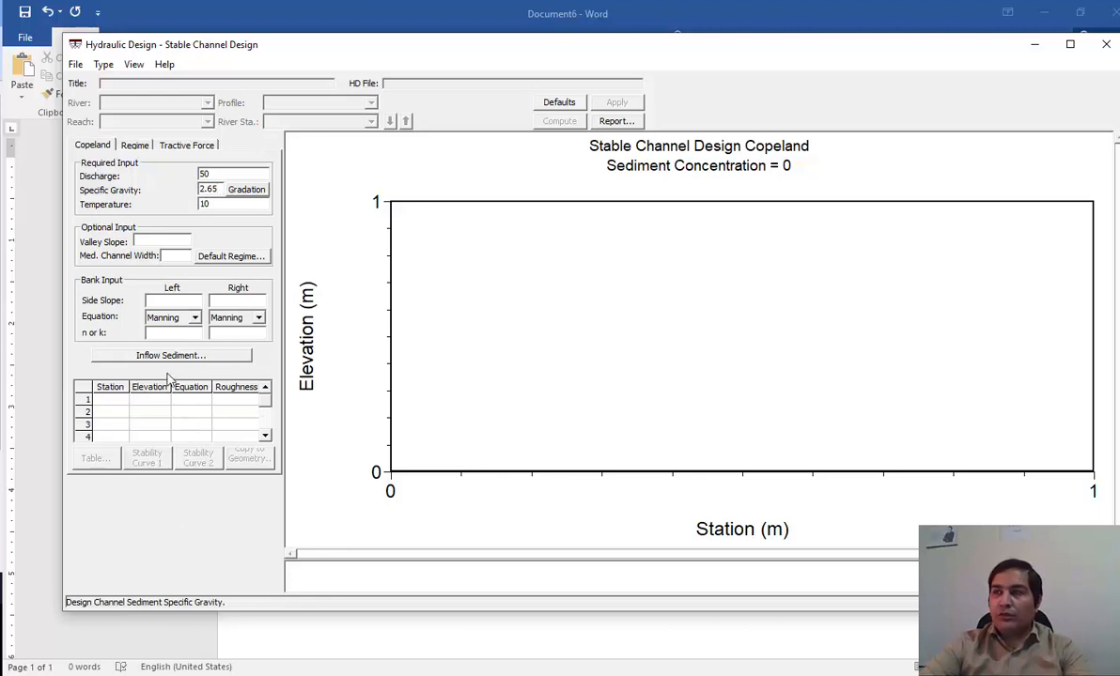
{"action": "double_click", "coordinate": [208, 188]}
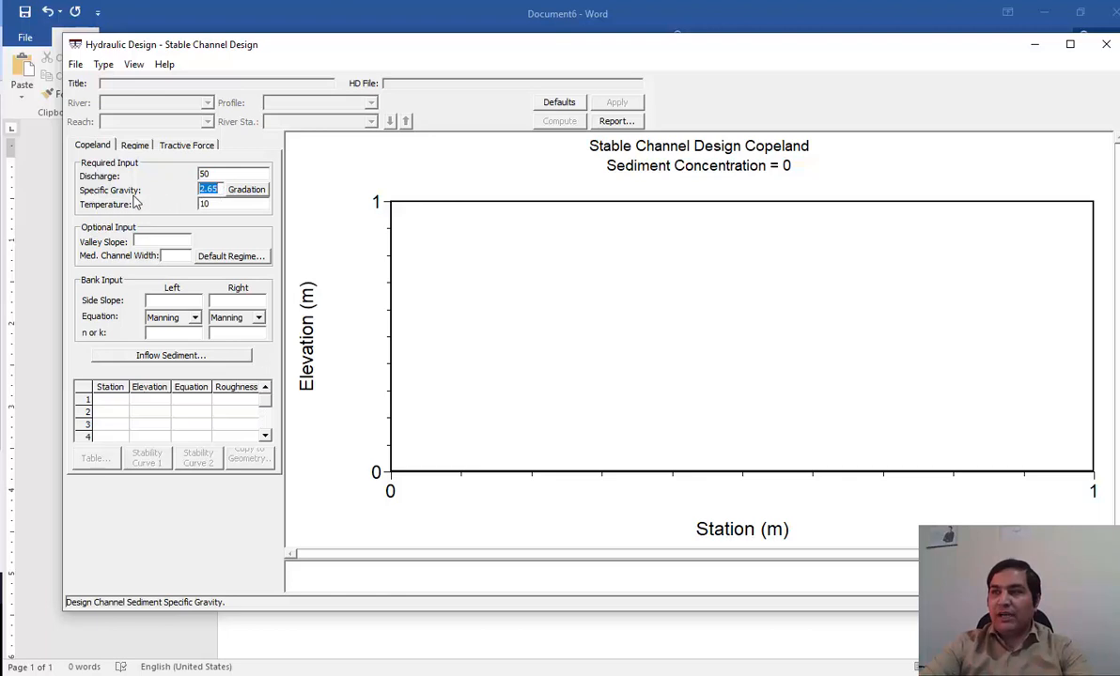
{"action": "left_click", "coordinate": [204, 203]}
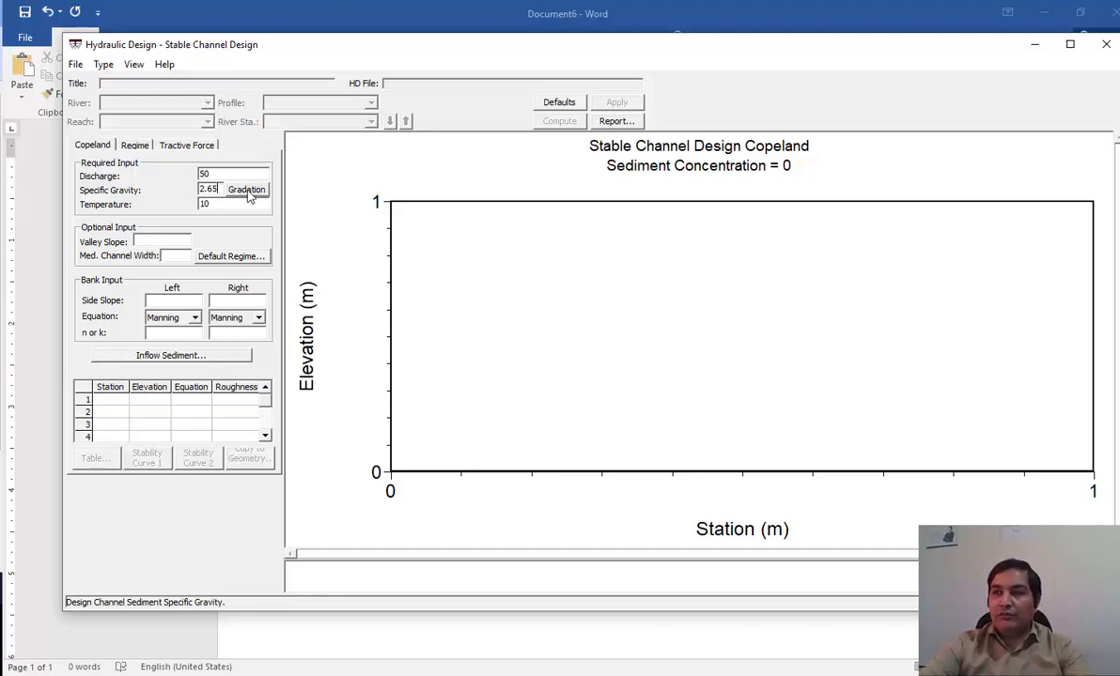
Define the bed material gradation with d84 of 20 mm, d50 of 14 mm and d16 of 8 mm.
{"action": "left_click", "coordinate": [248, 190]}
{"action": "left_click_drag", "start_coordinate": [322, 156], "coordinate": [417, 171]}
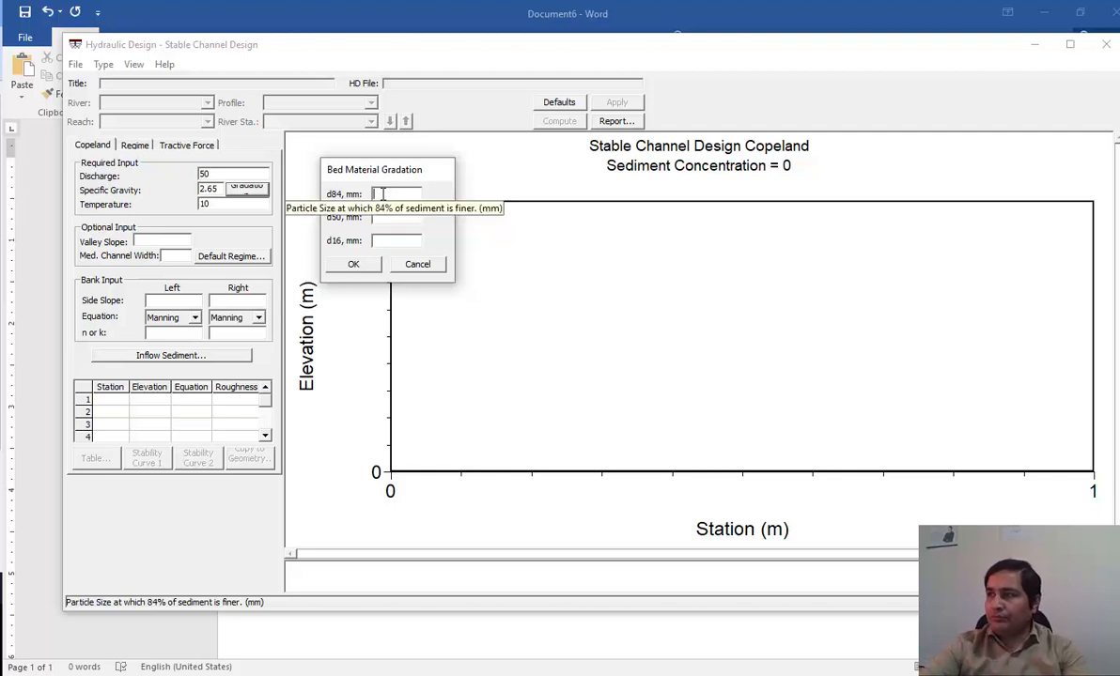
{"action": "type", "text": "20"}
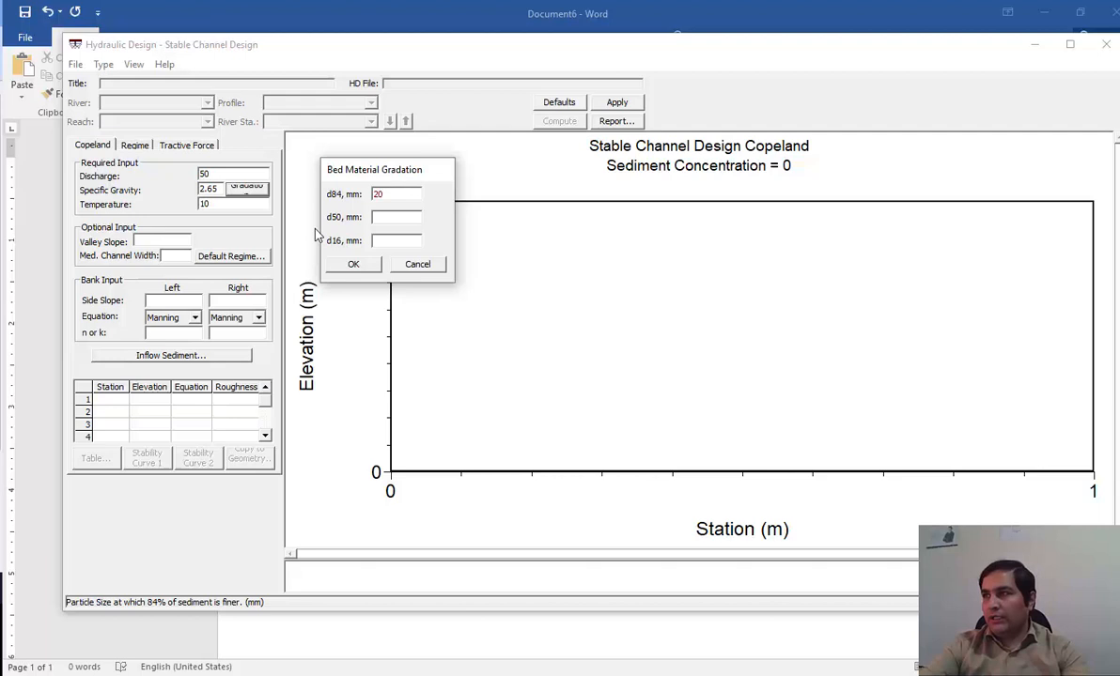
{"action": "left_click", "coordinate": [388, 215]}
{"action": "type", "text": "14"}
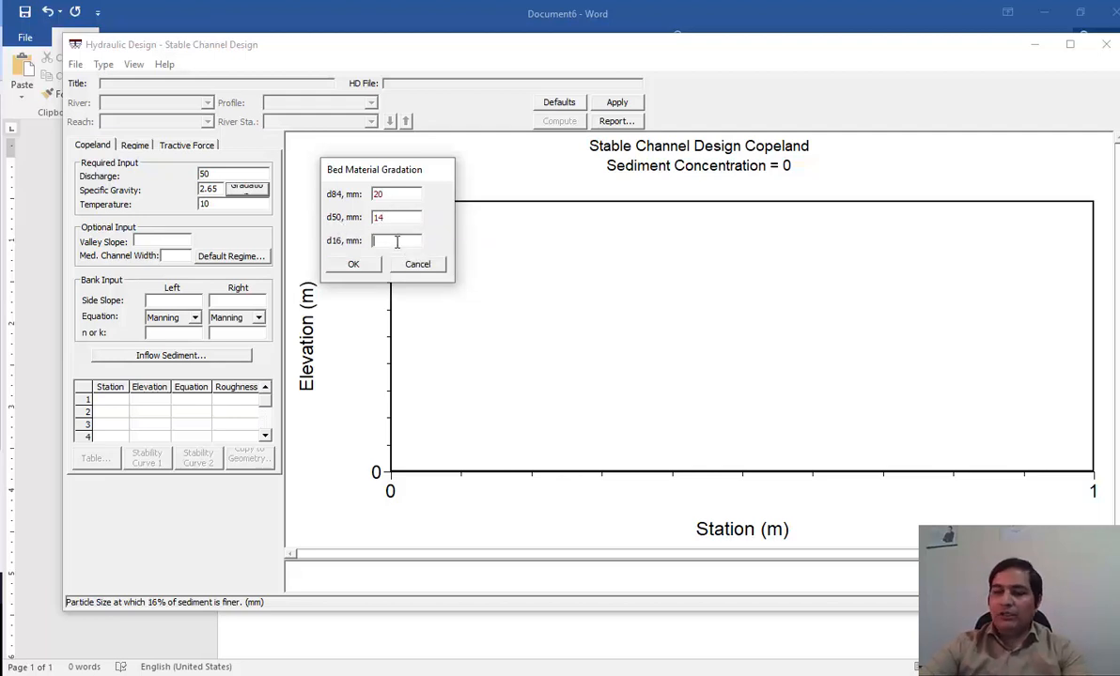
{"action": "type", "text": "8"}
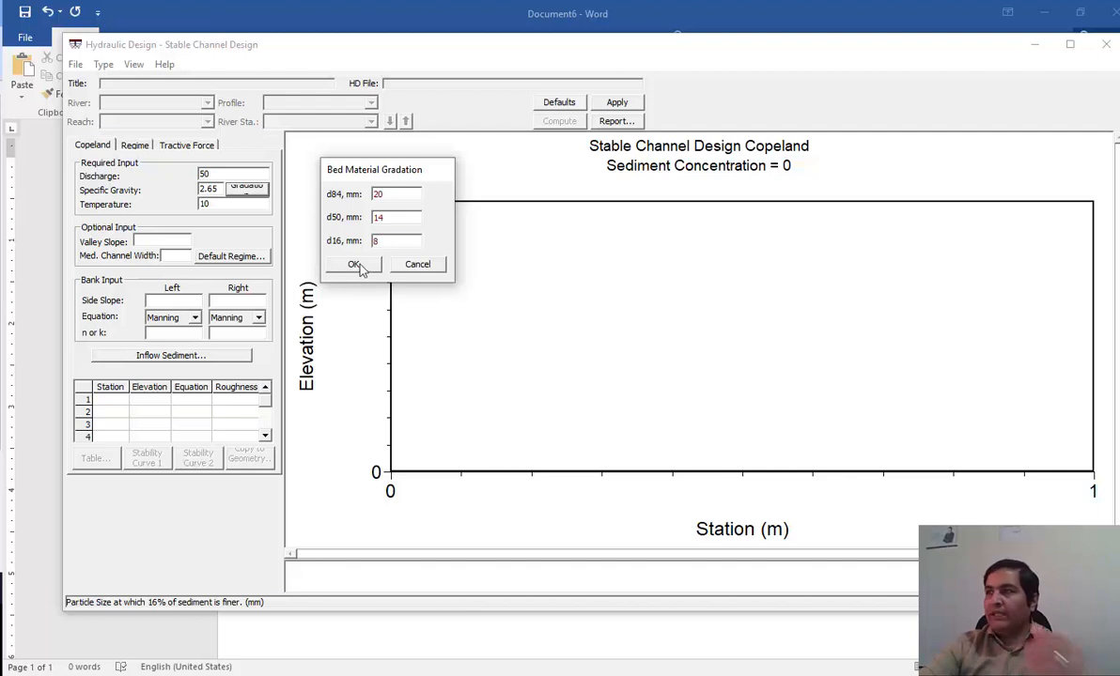
{"action": "left_click", "coordinate": [362, 265]}
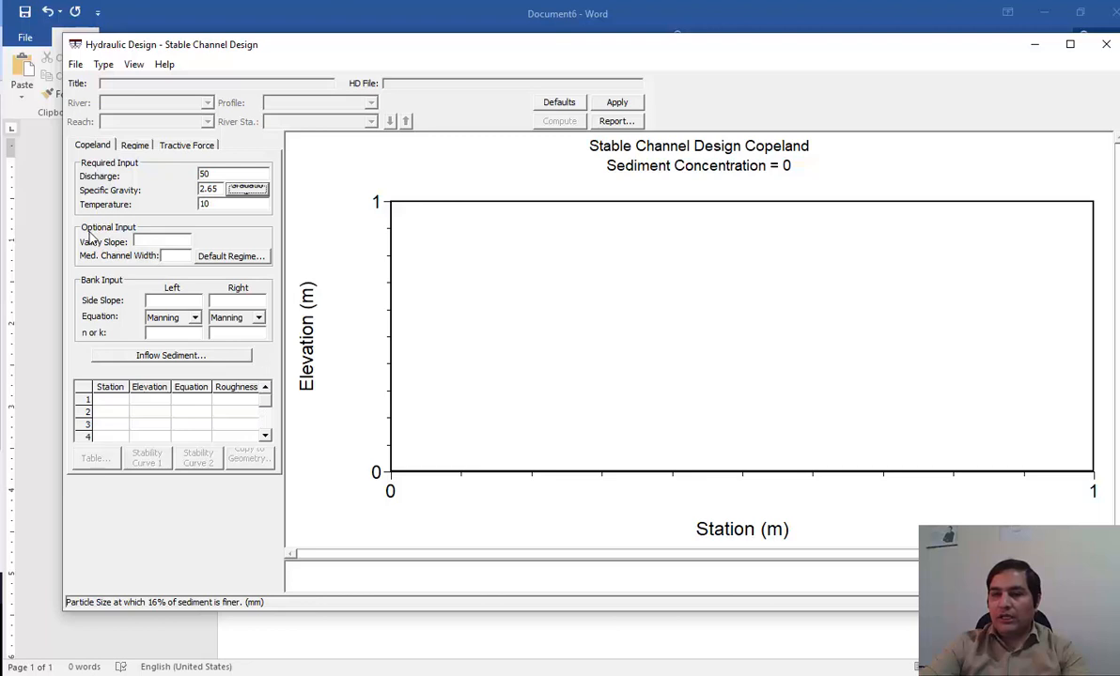
Confirm Lower Regime as the default regime type for transitional results in the Copeland optional input.
{"action": "left_click", "coordinate": [150, 242]}
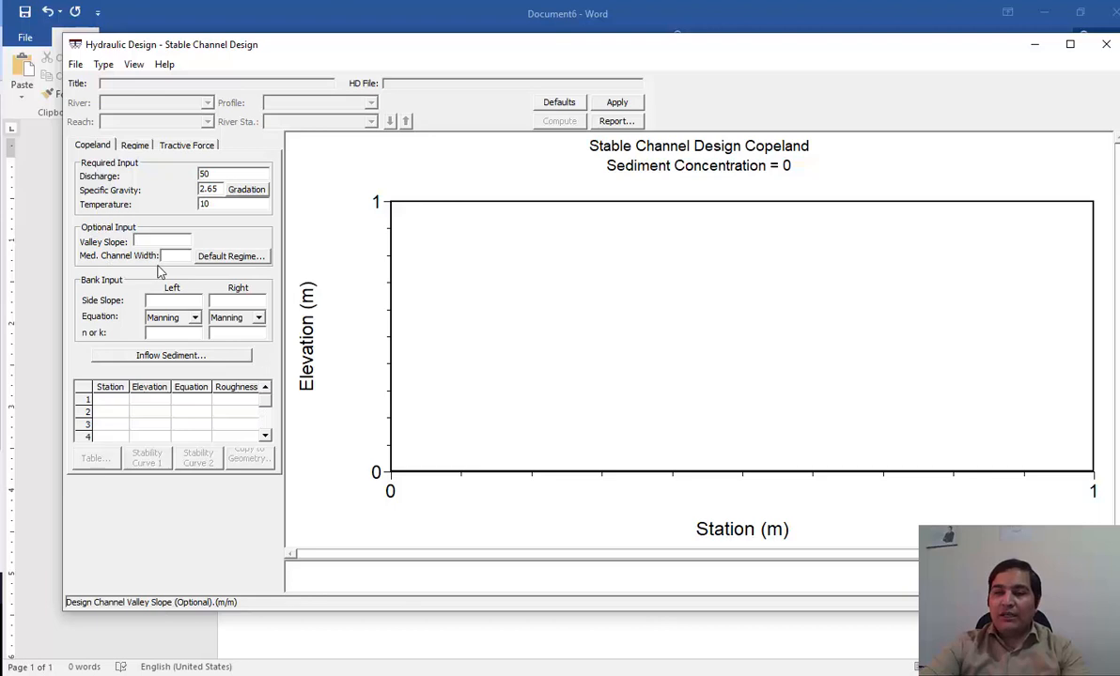
{"action": "left_click", "coordinate": [166, 251]}
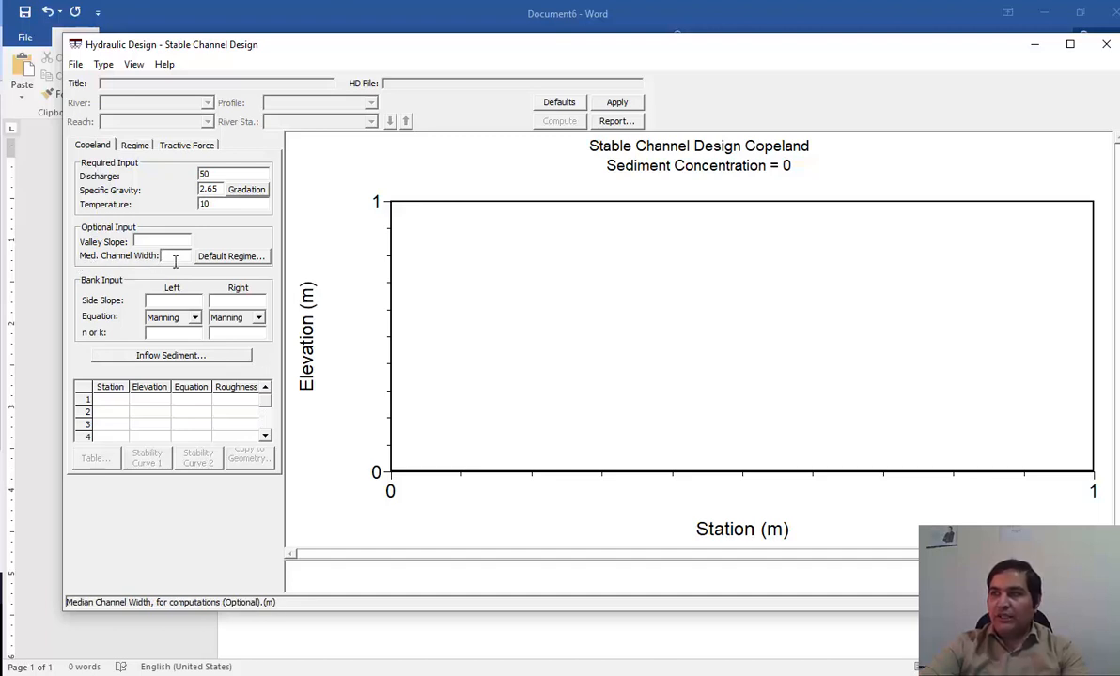
{"action": "left_click", "coordinate": [230, 255]}
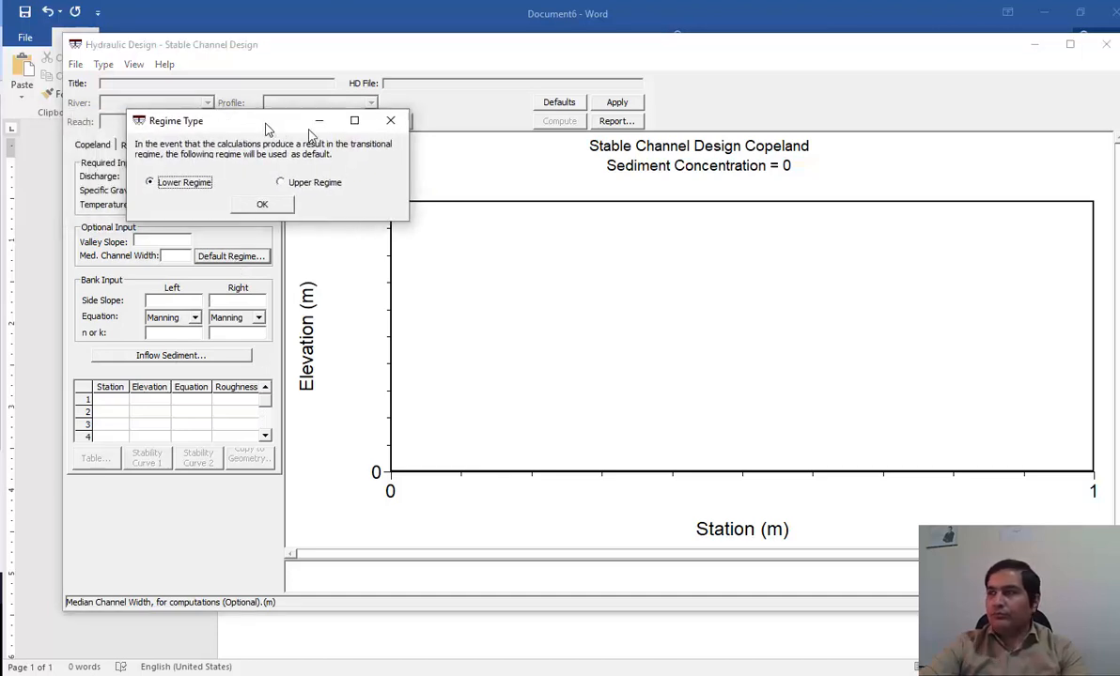
{"action": "left_click_drag", "start_coordinate": [338, 120], "coordinate": [388, 139]}
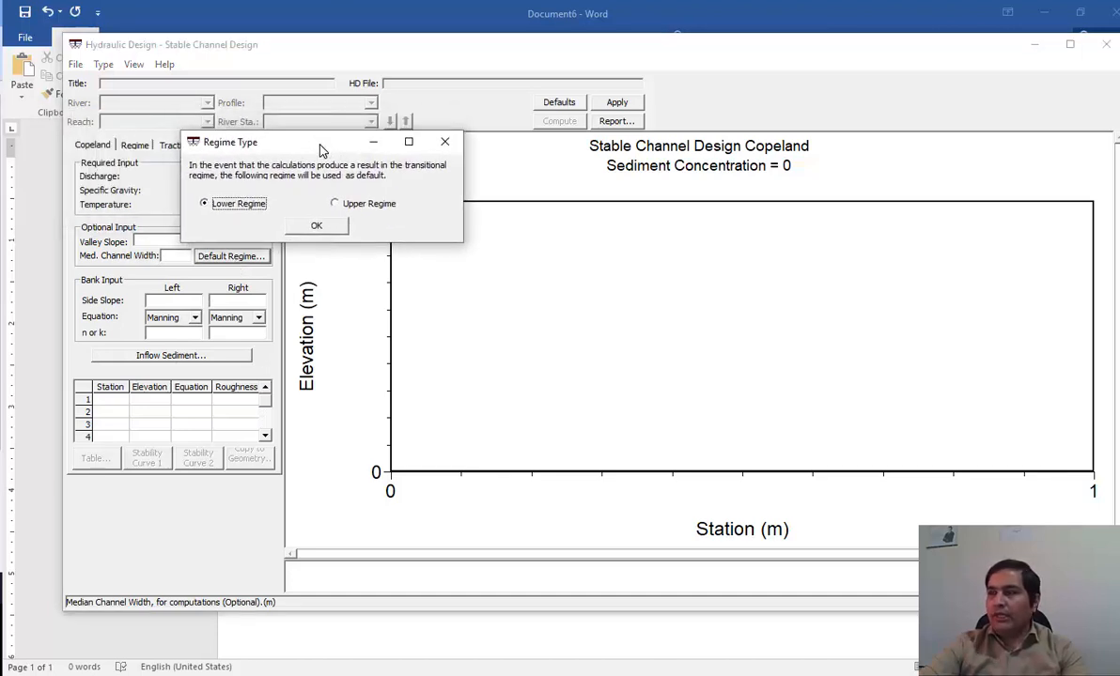
{"action": "left_click", "coordinate": [345, 210]}
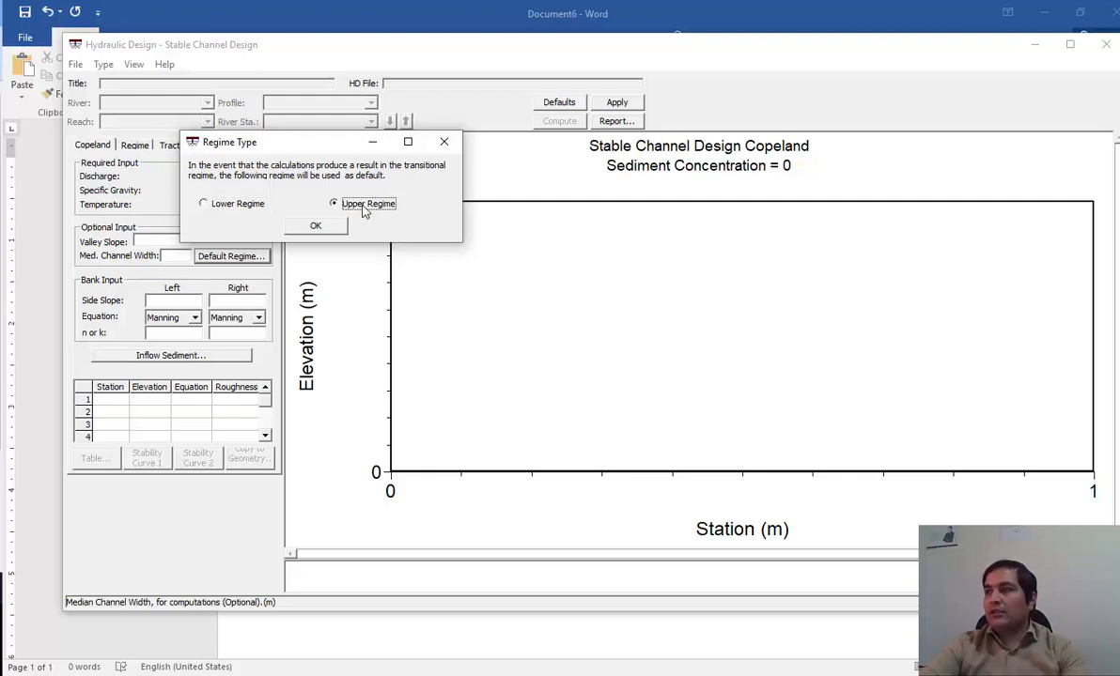
{"action": "left_click", "coordinate": [217, 210]}
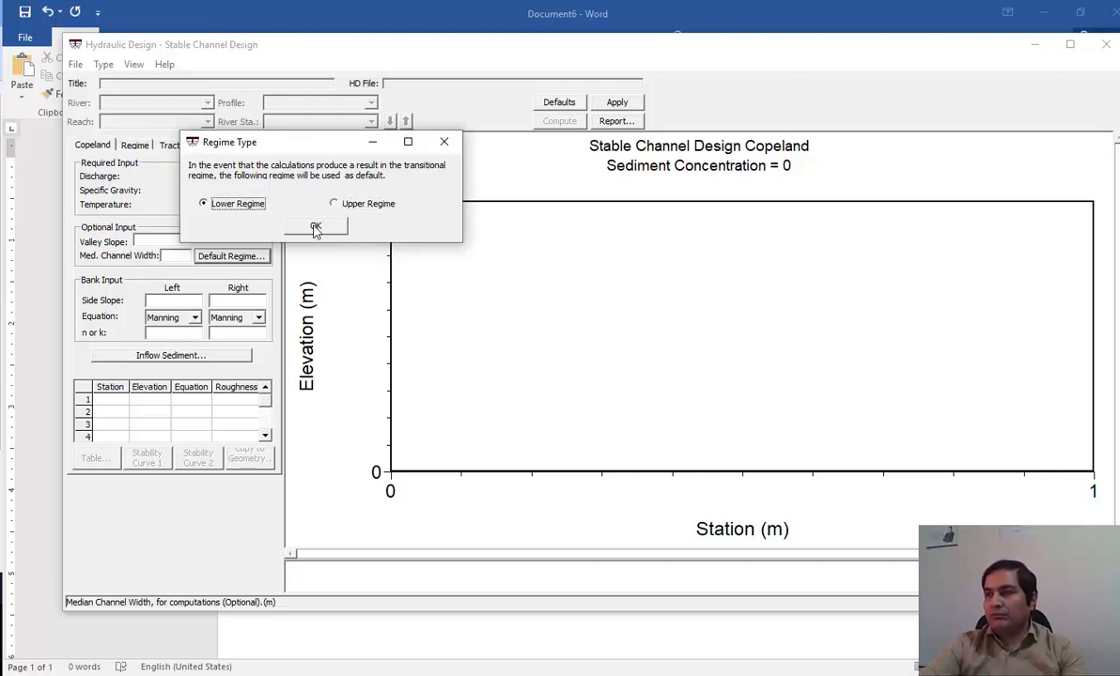
{"action": "left_click", "coordinate": [298, 226]}
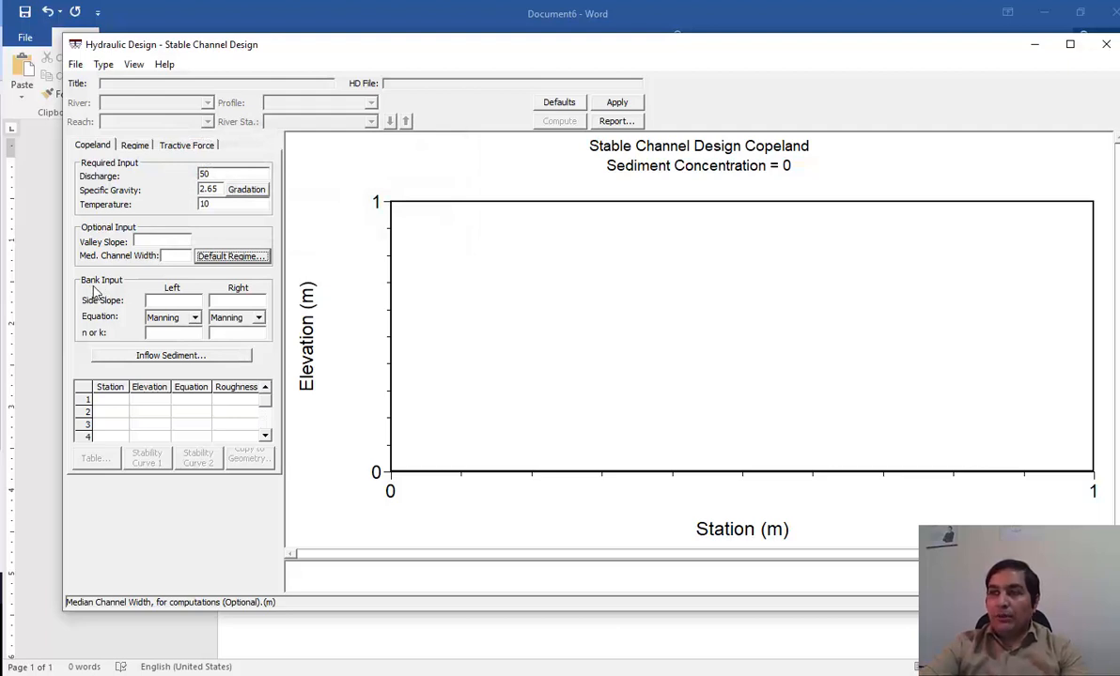
Set the left and right bank side slopes to 1.5 and both Manning n values to 0.04.
{"action": "left_click", "coordinate": [186, 301]}
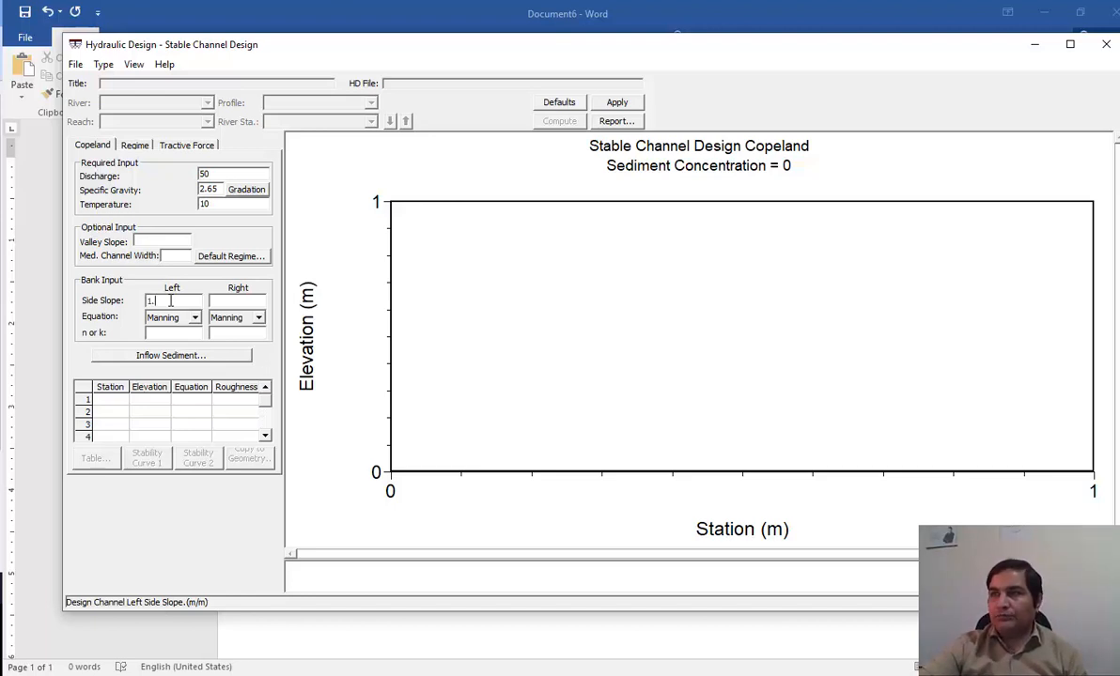
{"action": "left_click", "coordinate": [227, 302]}
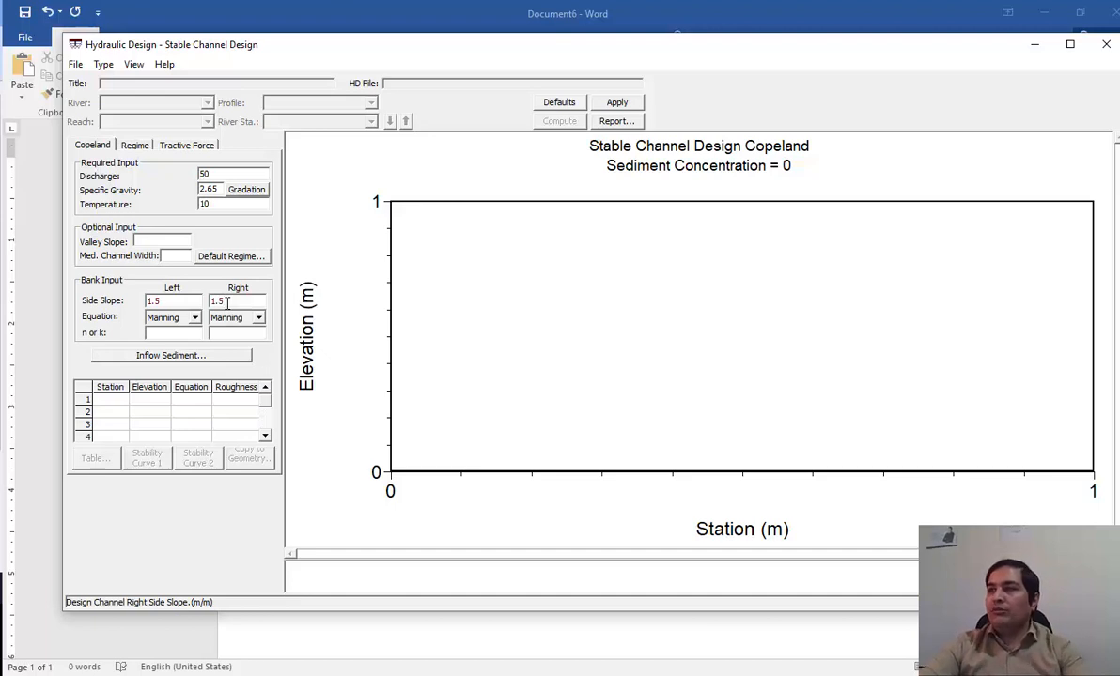
{"action": "left_click", "coordinate": [171, 334]}
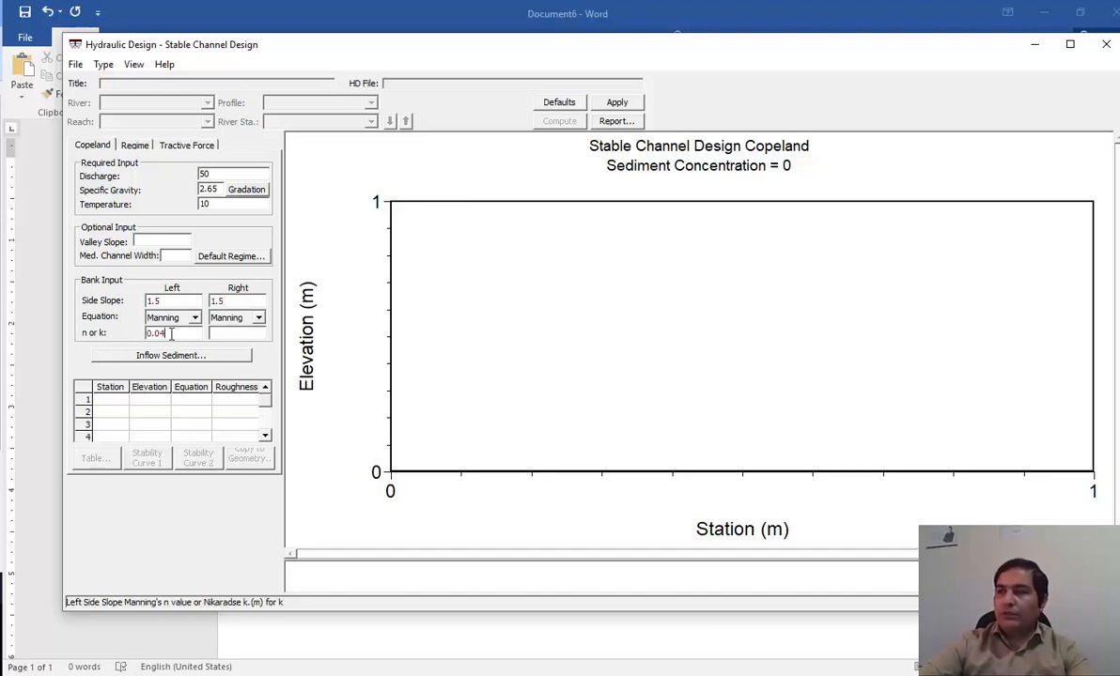
{"action": "left_click", "coordinate": [222, 334]}
{"action": "left_click_drag", "start_coordinate": [175, 333], "coordinate": [133, 335]}
{"action": "key", "text": "ctrl+c"}
{"action": "left_click", "coordinate": [233, 333]}
{"action": "key", "text": "ctrl+v"}
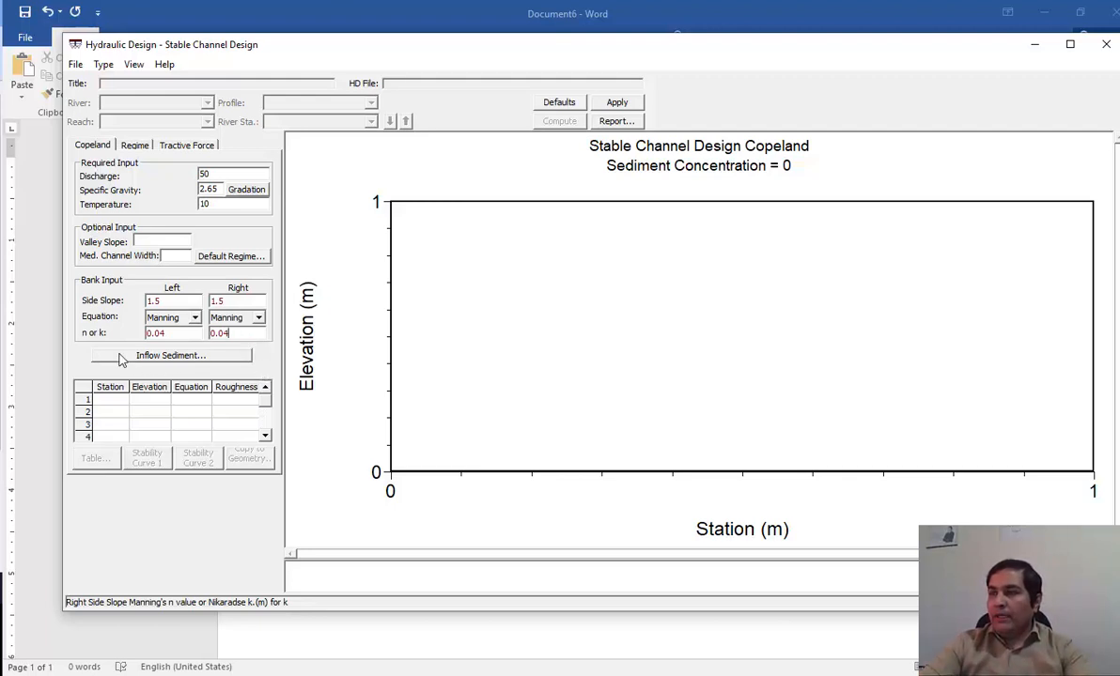
Open the inflow sediment settings and choose to let HEC-RAS calculate the inflow sediment concentration.
{"action": "left_click", "coordinate": [187, 357]}
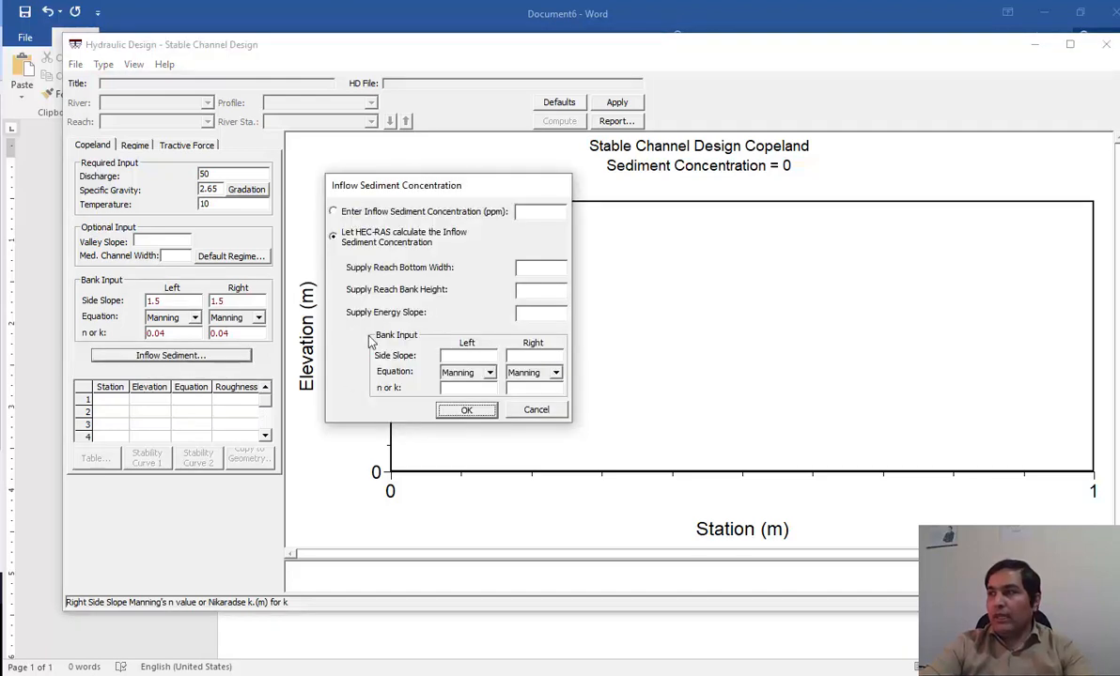
{"action": "left_click_drag", "start_coordinate": [448, 197], "coordinate": [265, 147]}
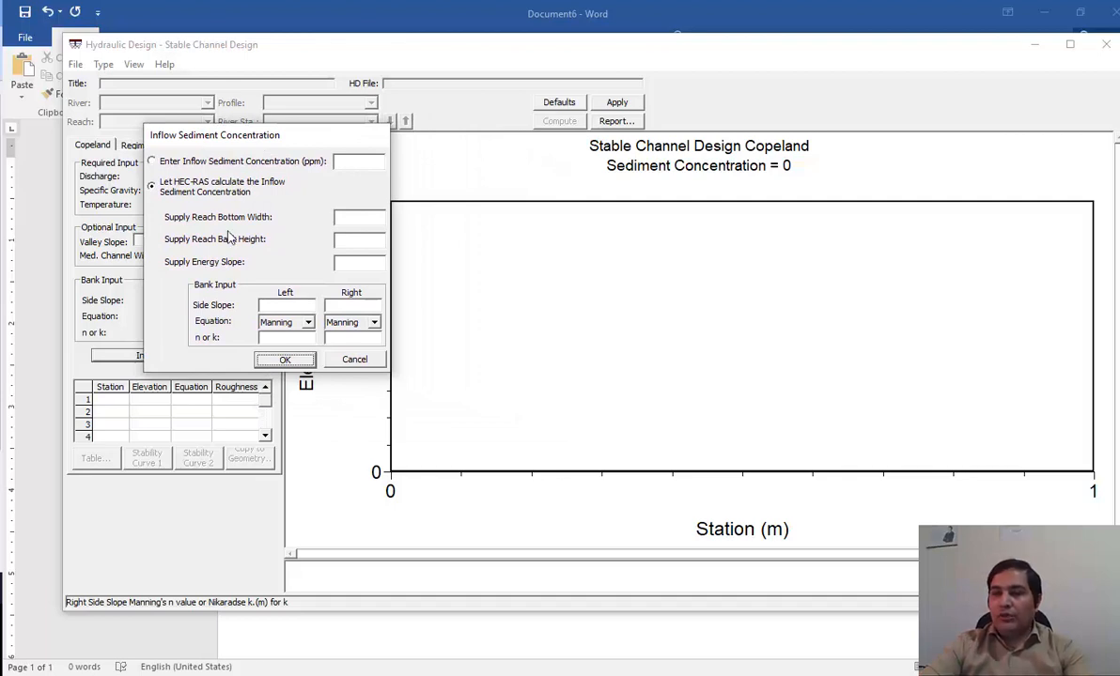
{"action": "left_click", "coordinate": [180, 164]}
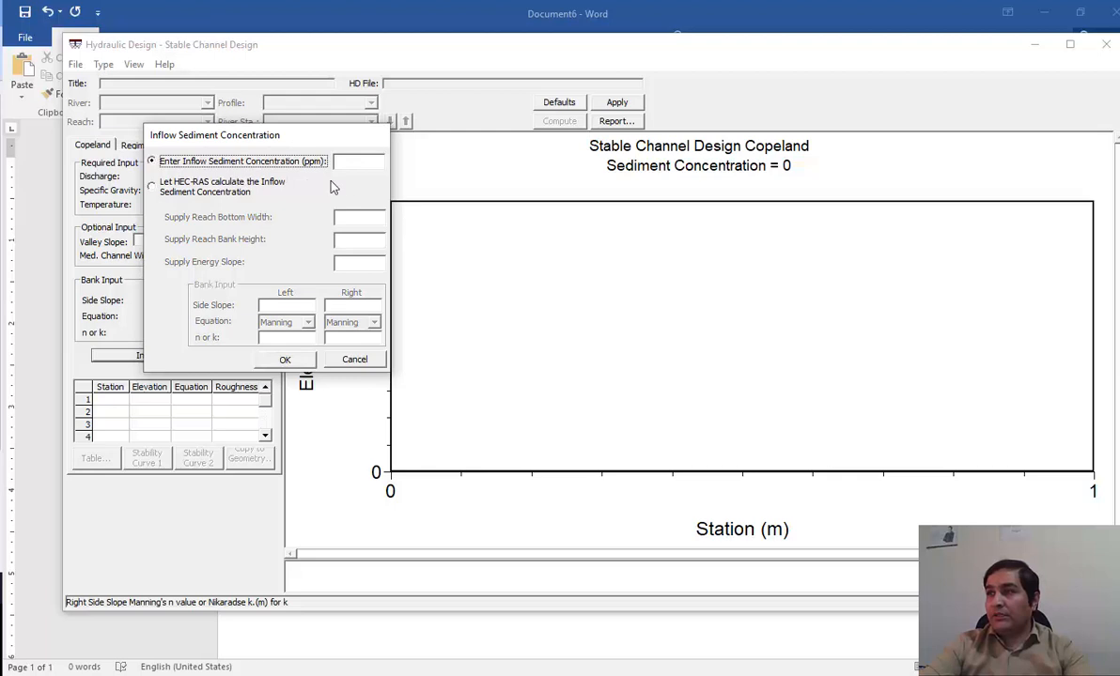
{"action": "left_click", "coordinate": [352, 164]}
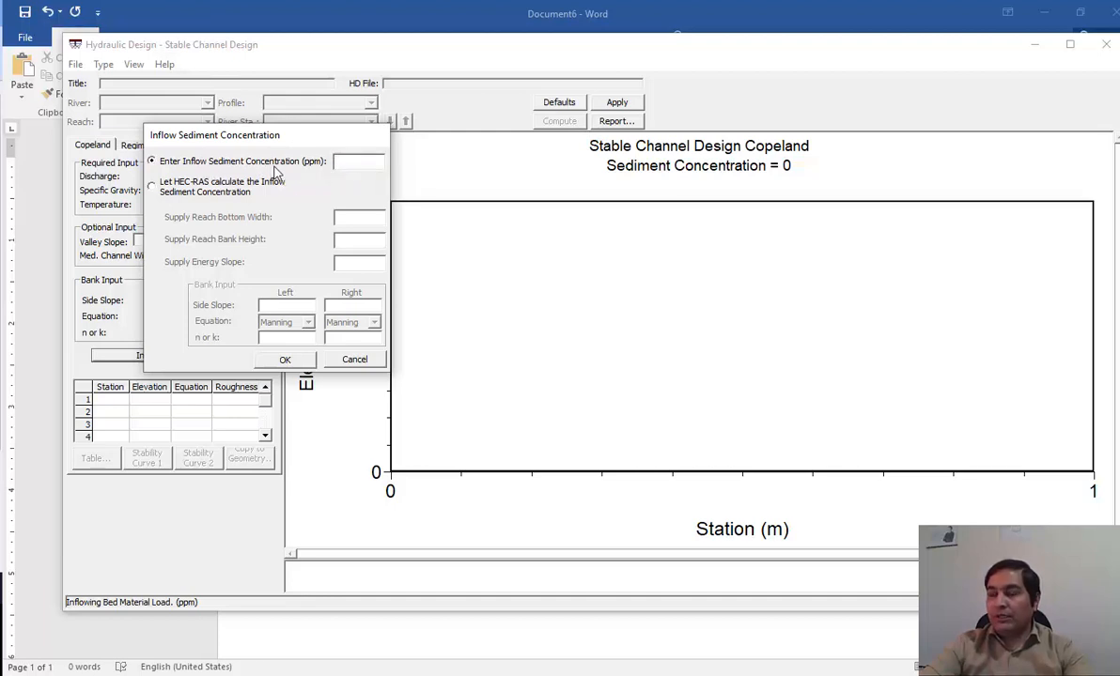
{"action": "left_click", "coordinate": [350, 165]}
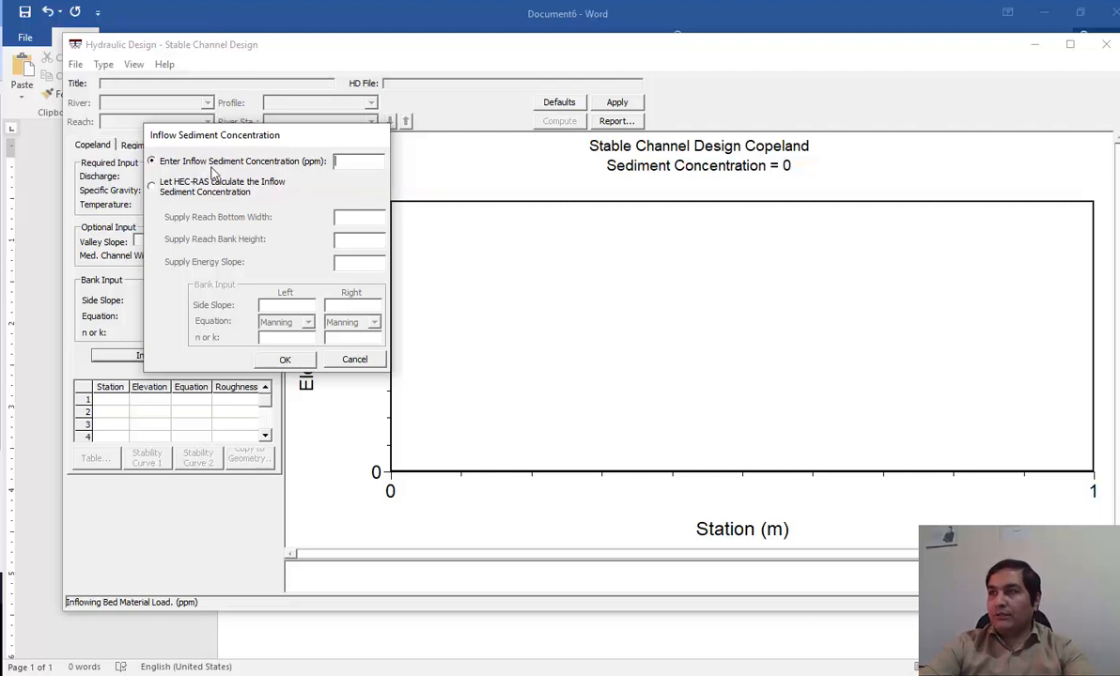
{"action": "left_click", "coordinate": [161, 194]}
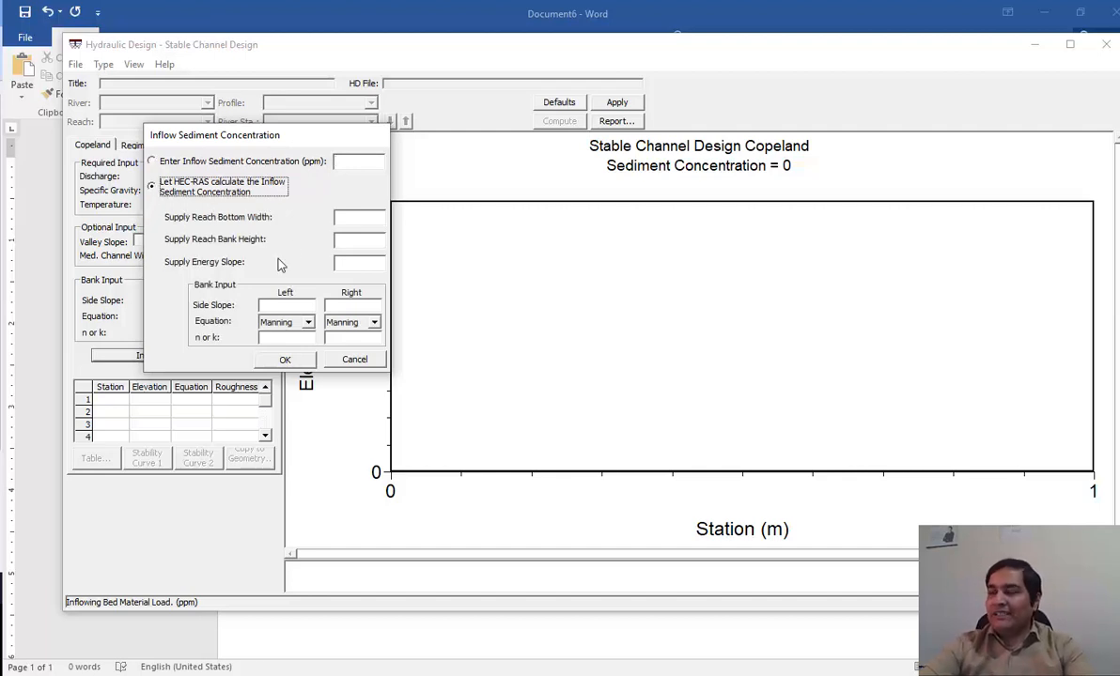
{"action": "left_click", "coordinate": [362, 219]}
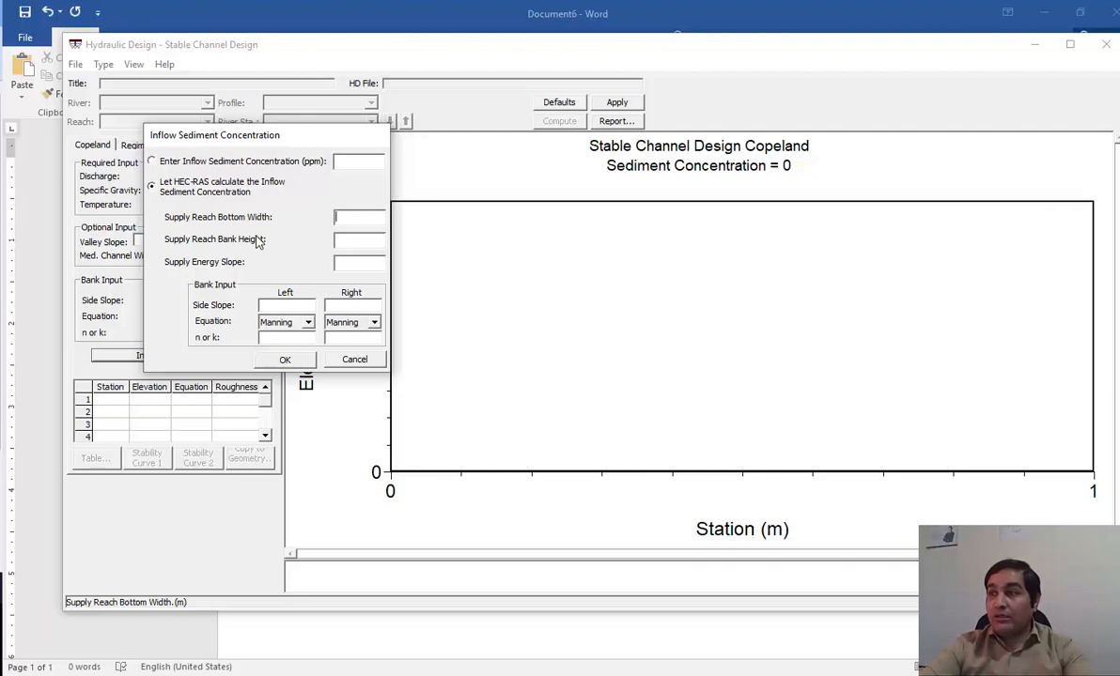
Switch to Word and sketch a freehand river line about 3.77" wide and 1.02" tall, with a short vertical line across its upper end.
{"action": "key", "text": "alt+Tab"}
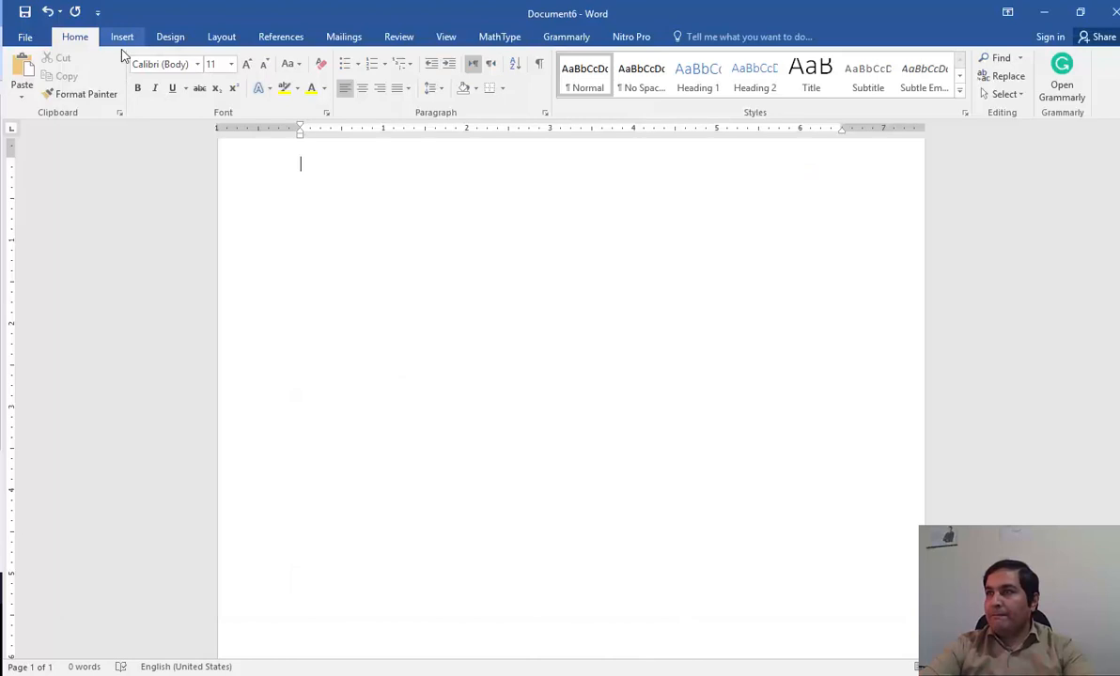
{"action": "left_click", "coordinate": [122, 37]}
{"action": "left_click", "coordinate": [217, 76]}
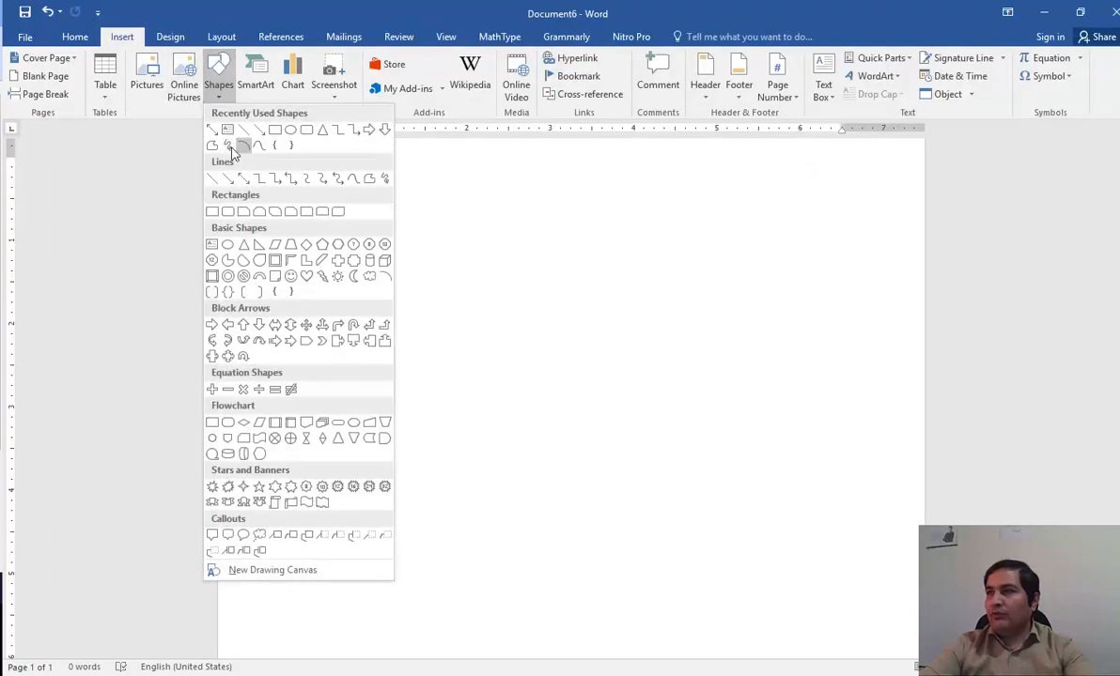
{"action": "left_click", "coordinate": [231, 148]}
{"action": "left_click_drag", "start_coordinate": [657, 315], "coordinate": [343, 394]}
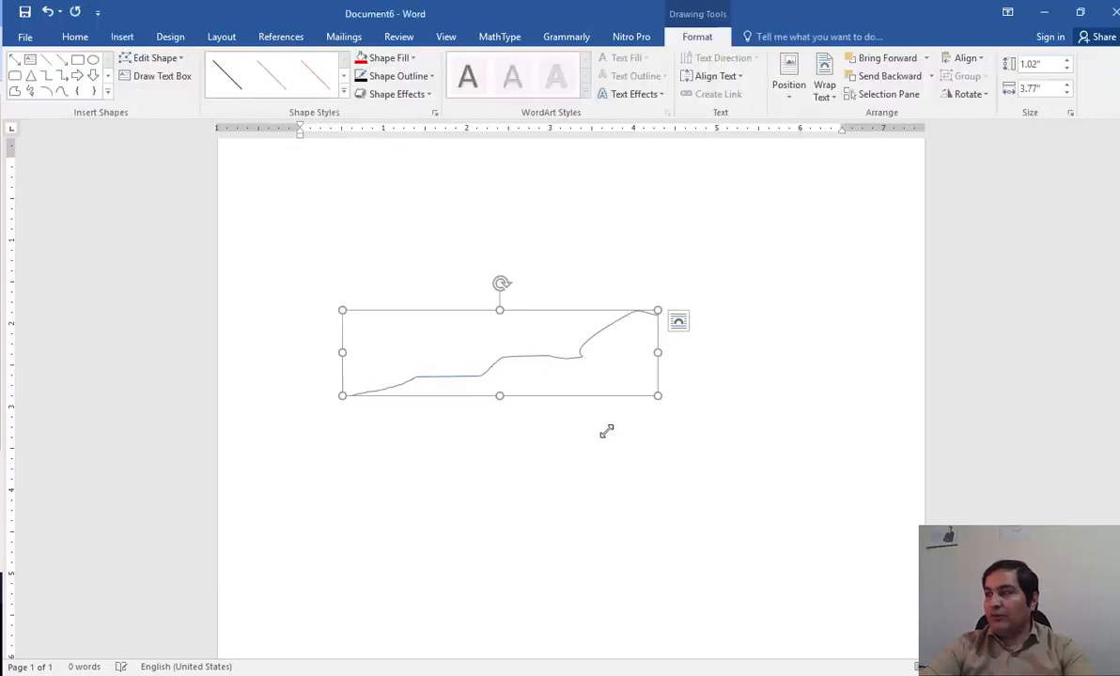
{"action": "left_click", "coordinate": [46, 60]}
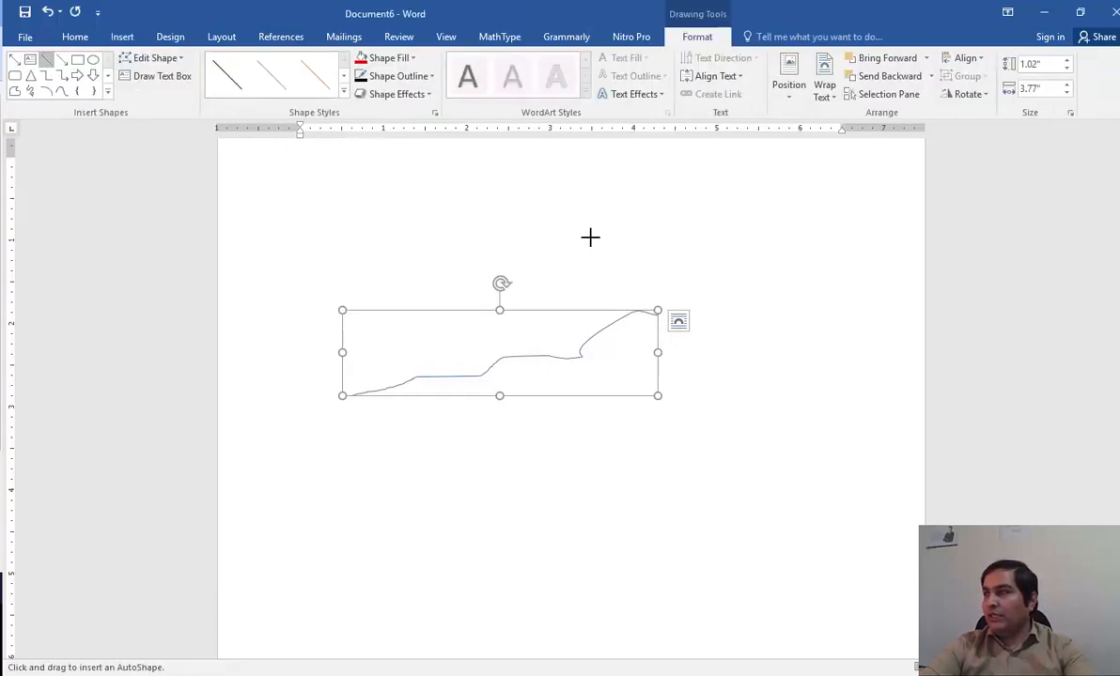
{"action": "left_click_drag", "start_coordinate": [658, 295], "coordinate": [658, 346]}
{"action": "left_click", "coordinate": [700, 326]}
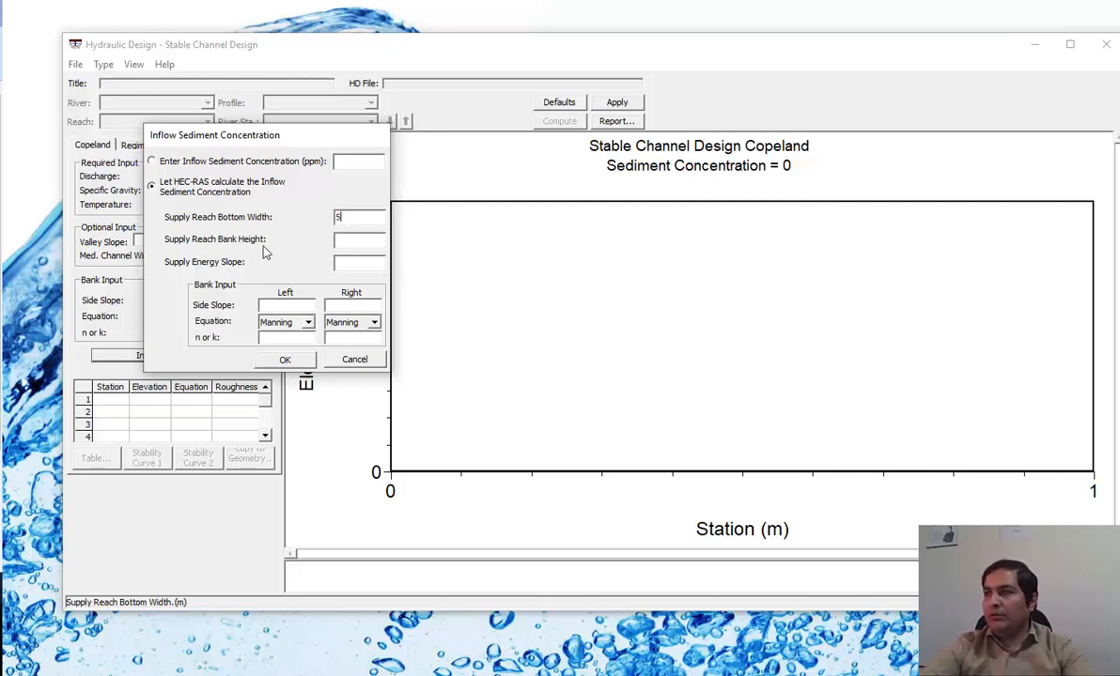
Back in HEC-RAS, set the supply reach bottom width to 5 m and bank height to 2 m.
{"action": "left_click", "coordinate": [364, 237]}
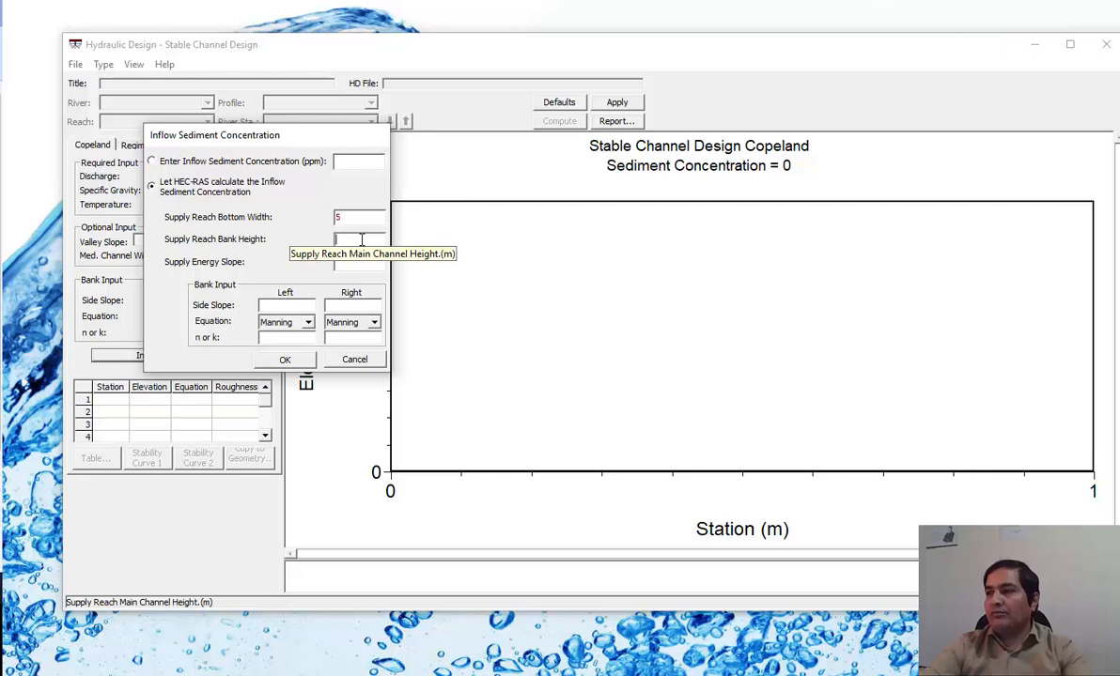
{"action": "type", "text": "2"}
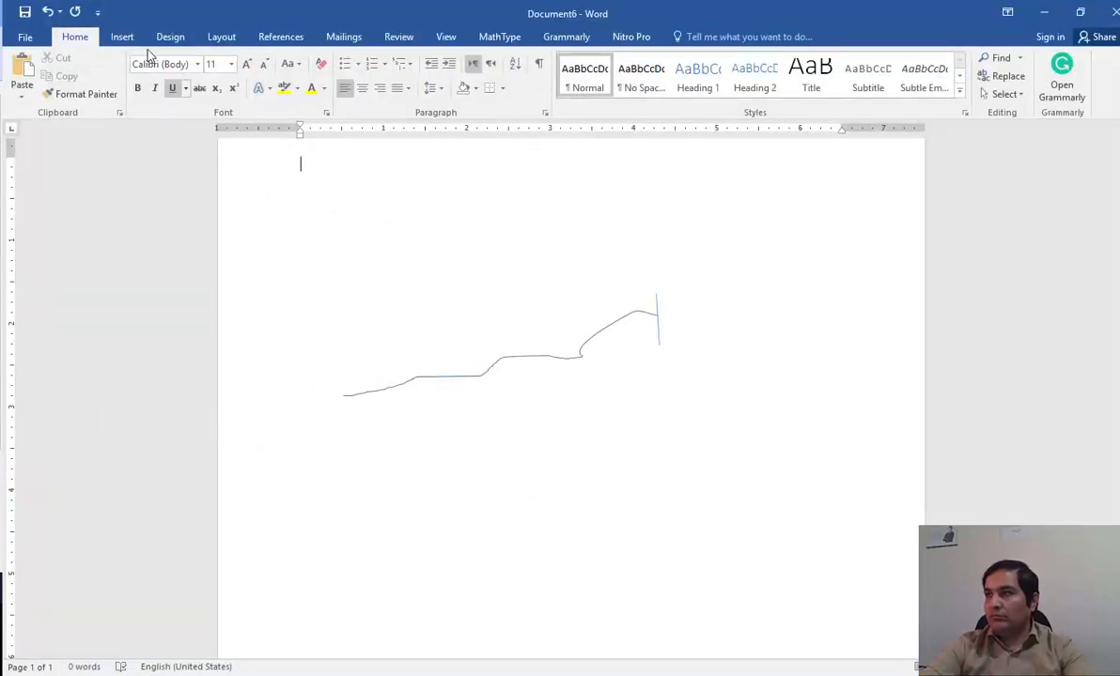
Switch to Word and sketch a freehand open channel cross-section above the vertical line at the river's upper end.
{"action": "left_click", "coordinate": [122, 36]}
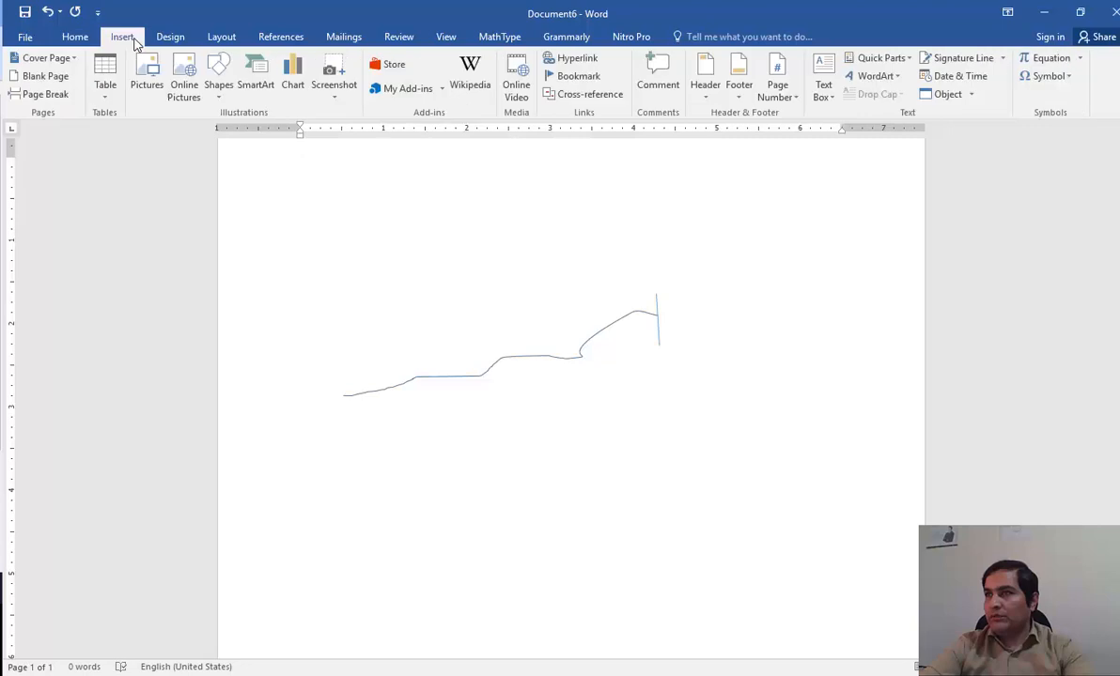
{"action": "left_click", "coordinate": [214, 87]}
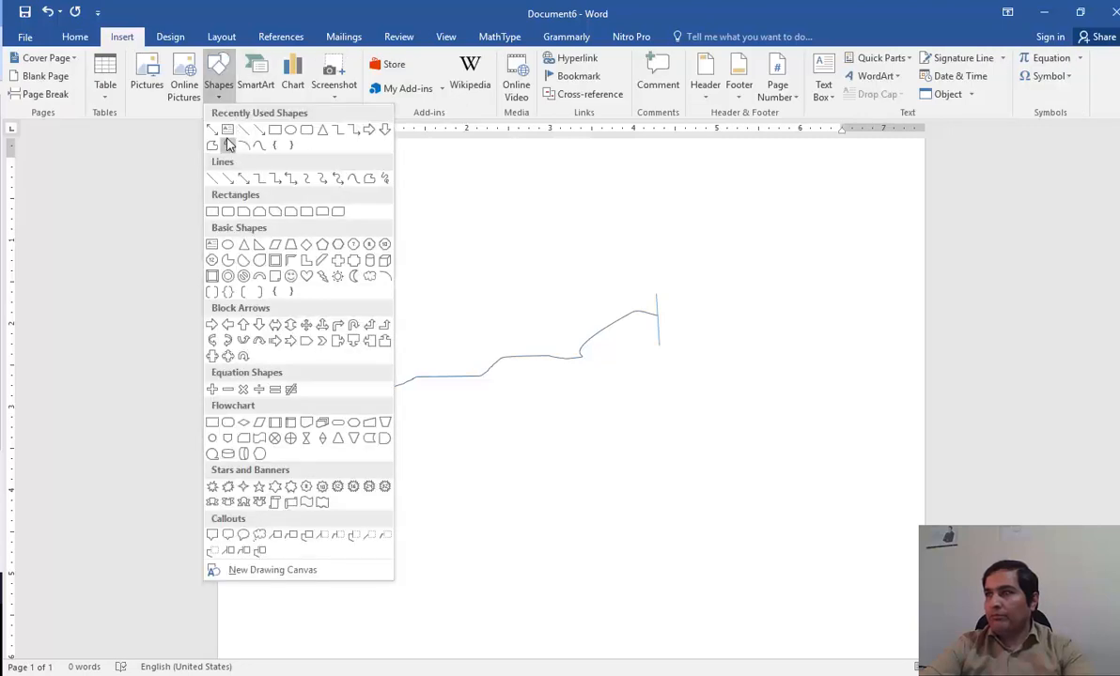
{"action": "left_click", "coordinate": [213, 129]}
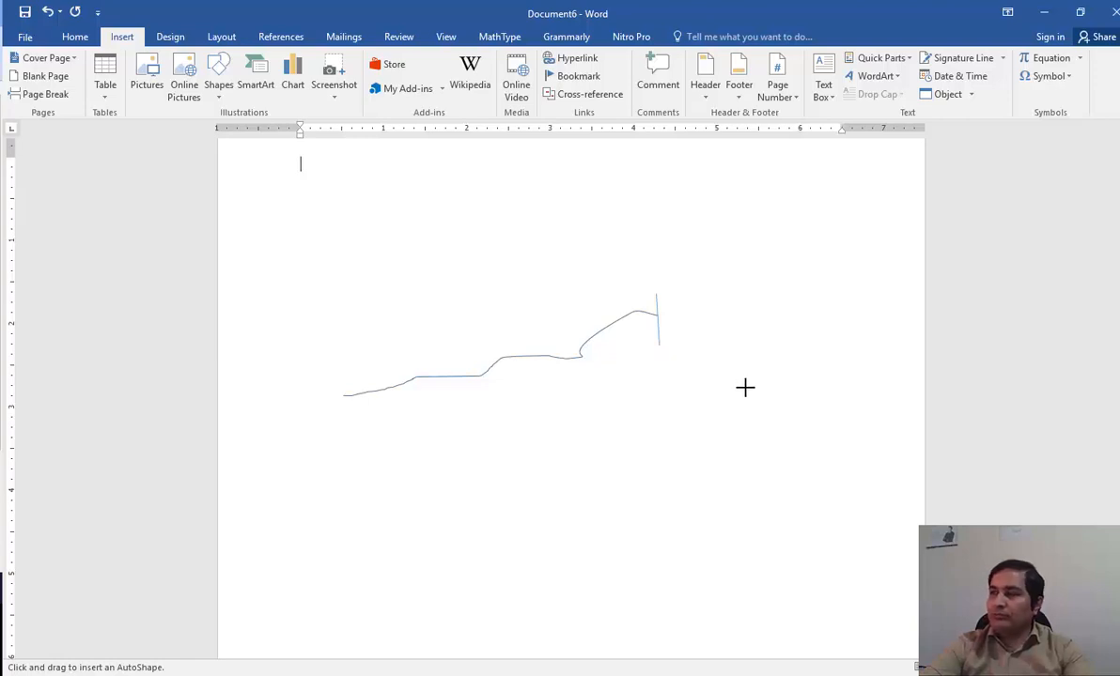
{"action": "mouse_move", "coordinate": [790, 339]}
{"action": "left_mouse_down"}
{"action": "mouse_move", "coordinate": [770, 392]}
{"action": "mouse_move", "coordinate": [689, 400]}
{"action": "mouse_move", "coordinate": [657, 336]}
{"action": "left_mouse_up"}
{"action": "mouse_move", "coordinate": [755, 369]}
{"action": "left_mouse_down"}
{"action": "mouse_move", "coordinate": [762, 300]}
{"action": "mouse_move", "coordinate": [722, 288]}
{"action": "left_mouse_up"}
{"action": "left_click", "coordinate": [744, 345]}
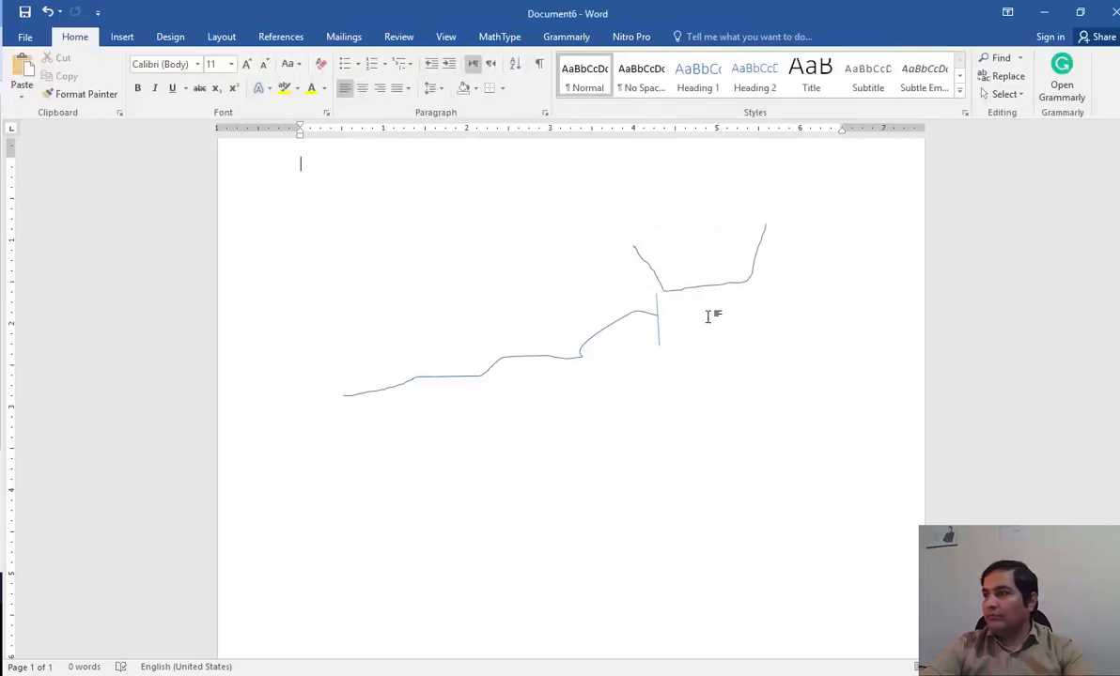
Mark the bank height with a vertical double-headed arrow about 0.7" tall beside the cross-section, and the bottom width with a line beneath its bed.
{"action": "left_click", "coordinate": [123, 36]}
{"action": "left_click", "coordinate": [218, 81]}
{"action": "left_click", "coordinate": [222, 146]}
{"action": "left_click_drag", "start_coordinate": [777, 277], "coordinate": [777, 223]}
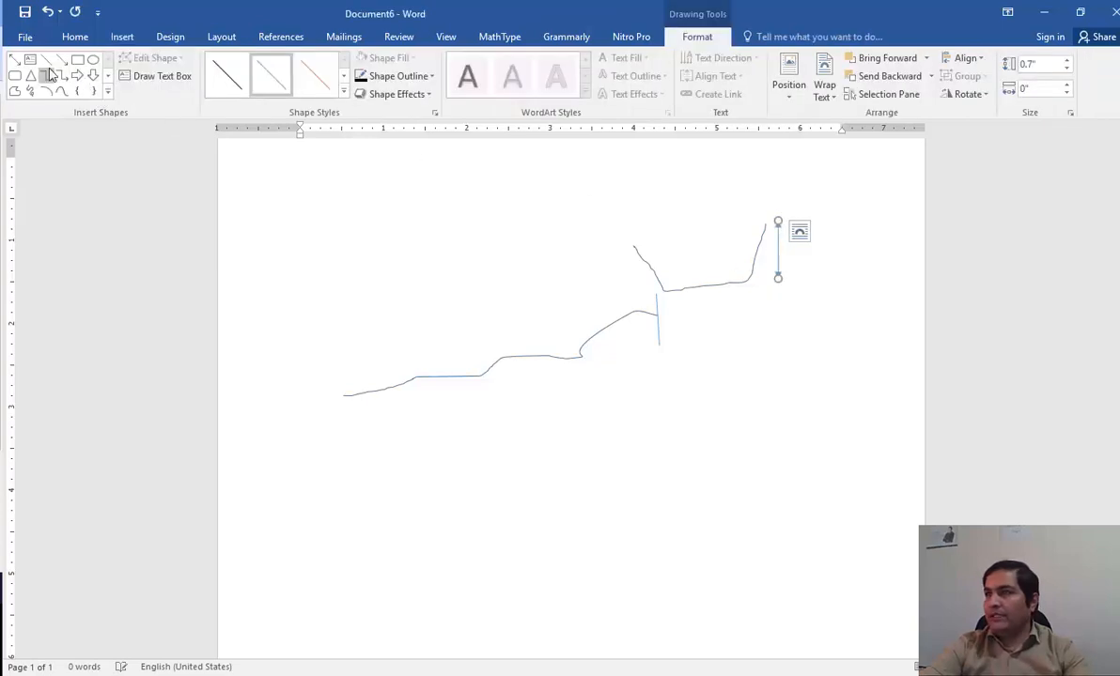
{"action": "left_click", "coordinate": [52, 76]}
{"action": "left_click_drag", "start_coordinate": [759, 300], "coordinate": [668, 300]}
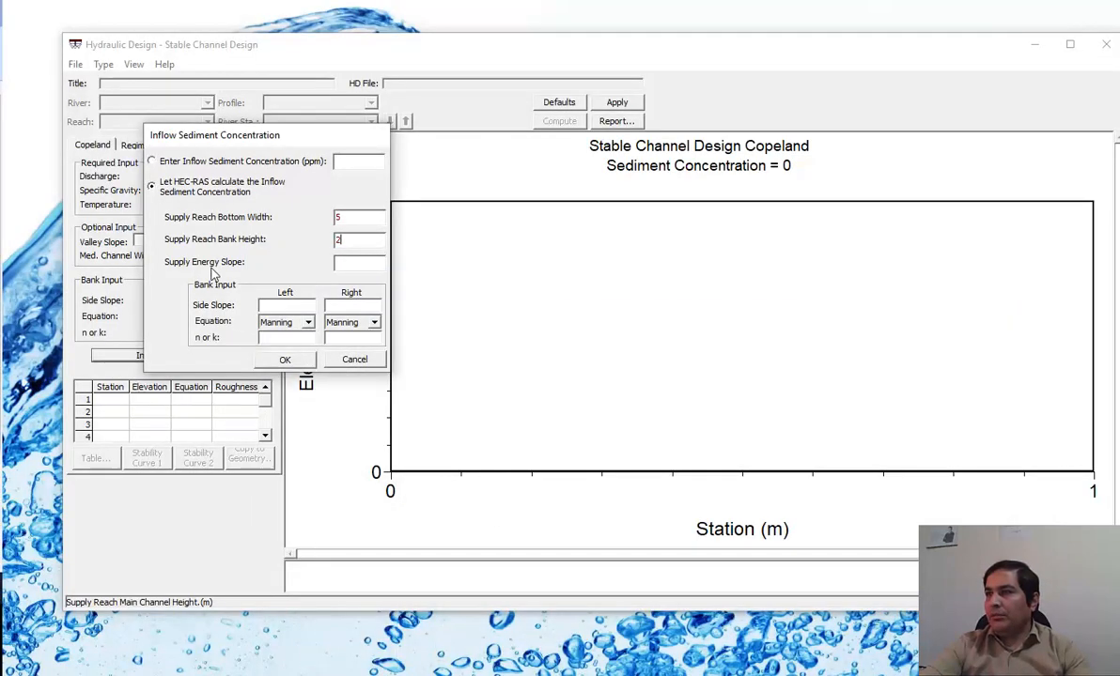
Return to the HEC-RAS inflow sediment settings and set the supply energy slope to 0.001.
{"action": "left_click", "coordinate": [355, 264]}
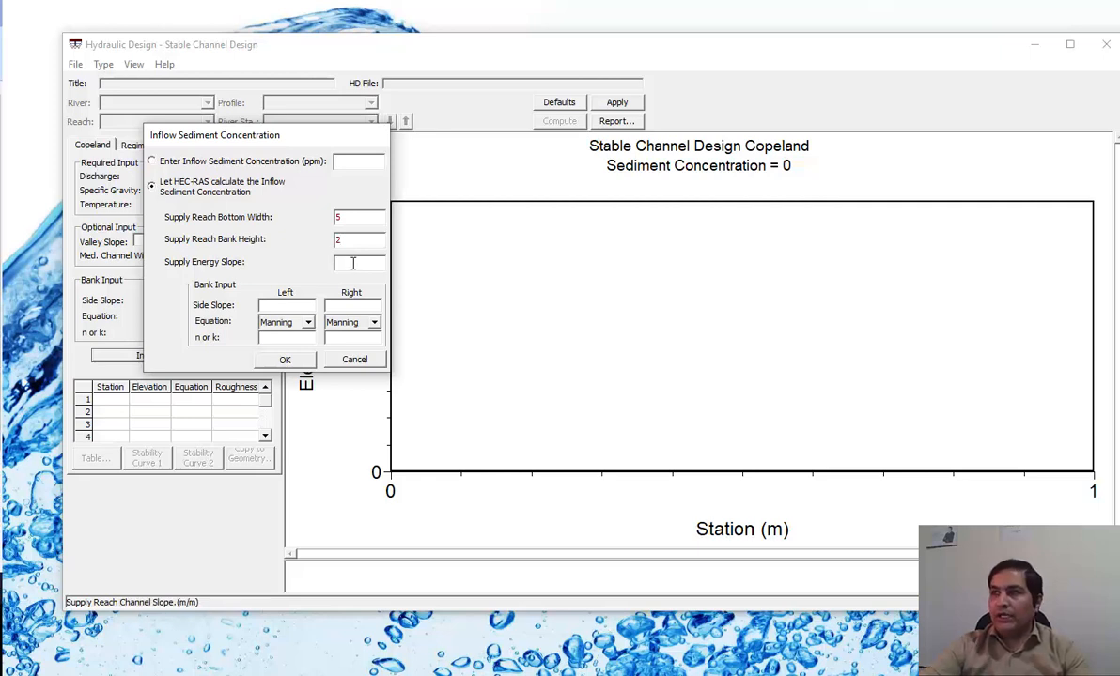
{"action": "type", "text": "0.00"}
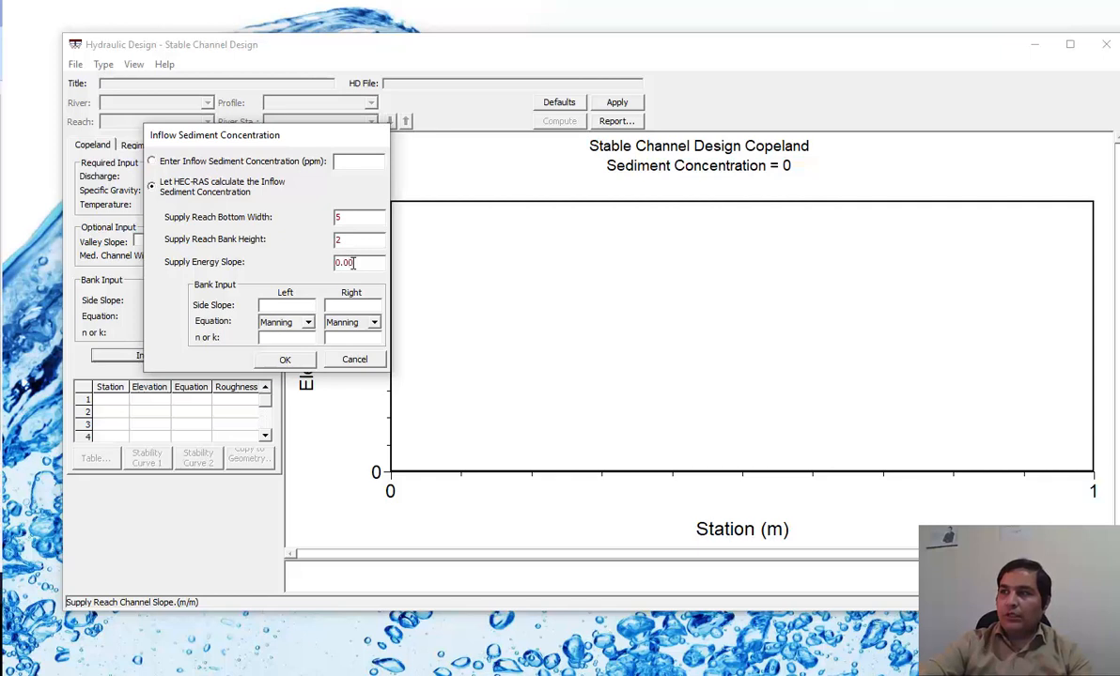
{"action": "type", "text": "1"}
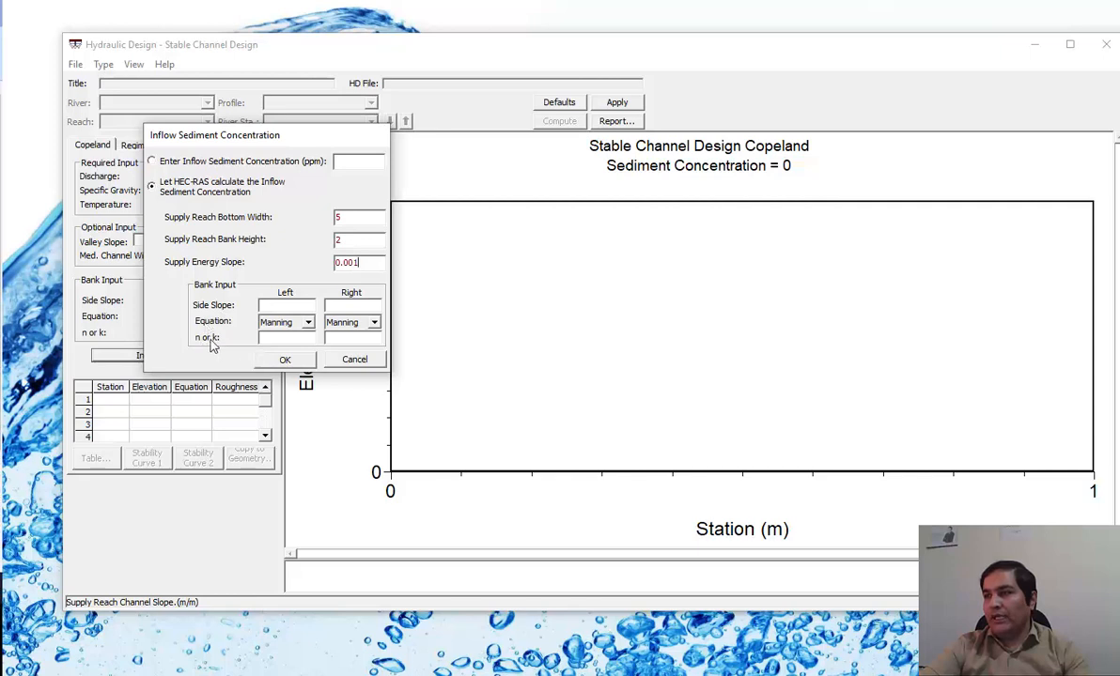
Set the supply reach's left and right side slopes to 1.5 and both Manning n values to 0.04.
{"action": "key", "text": "Tab"}
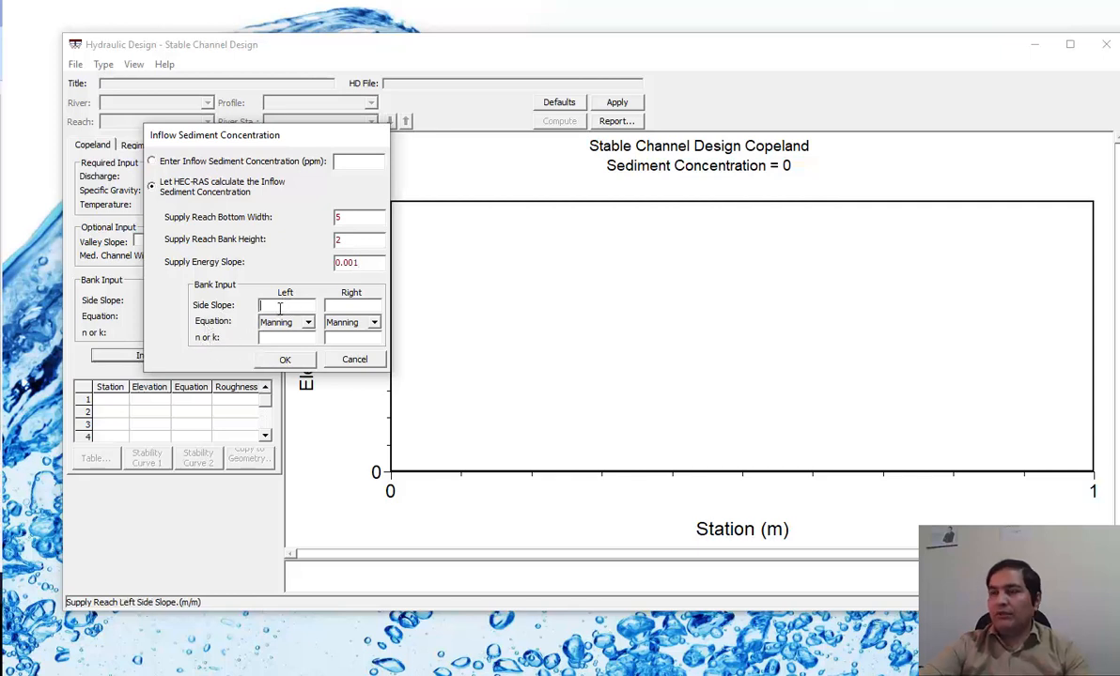
{"action": "type", "text": "1.5"}
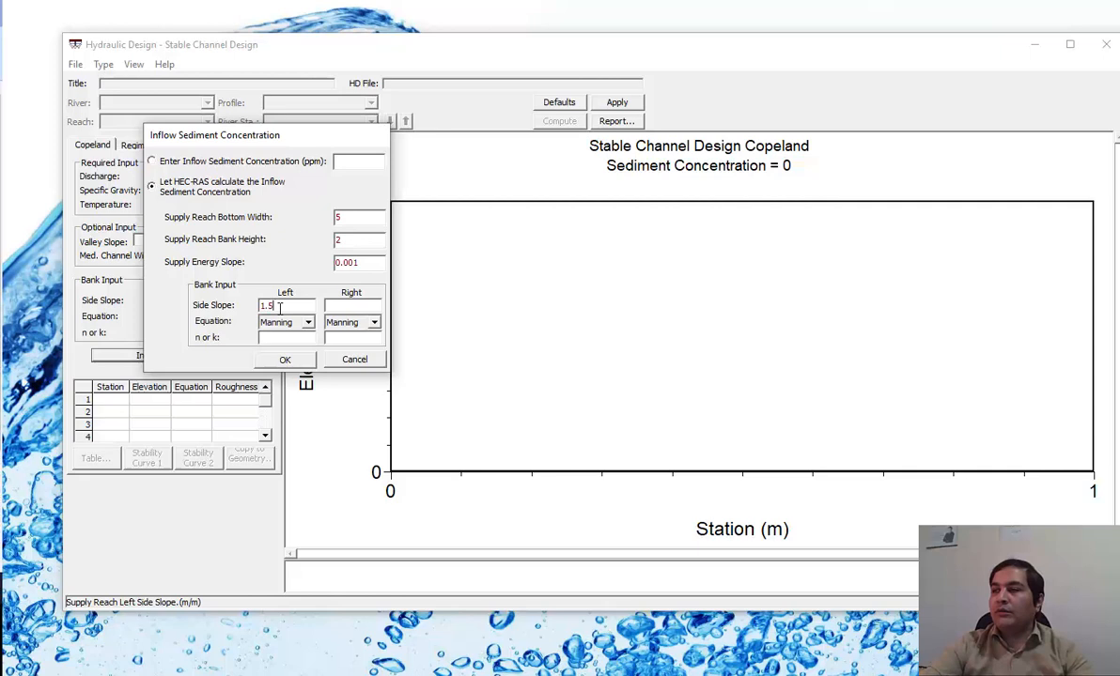
{"action": "left_click", "coordinate": [364, 303]}
{"action": "type", "text": "1.5"}
{"action": "left_click_drag", "start_coordinate": [287, 130], "coordinate": [463, 148]}
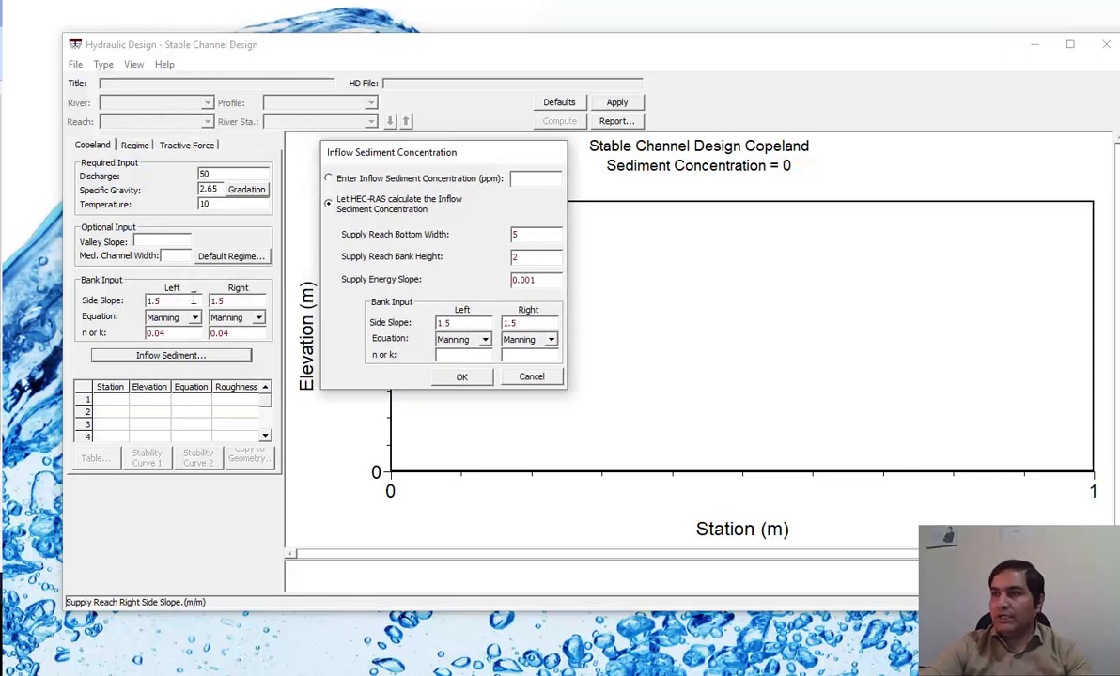
{"action": "left_click", "coordinate": [455, 353]}
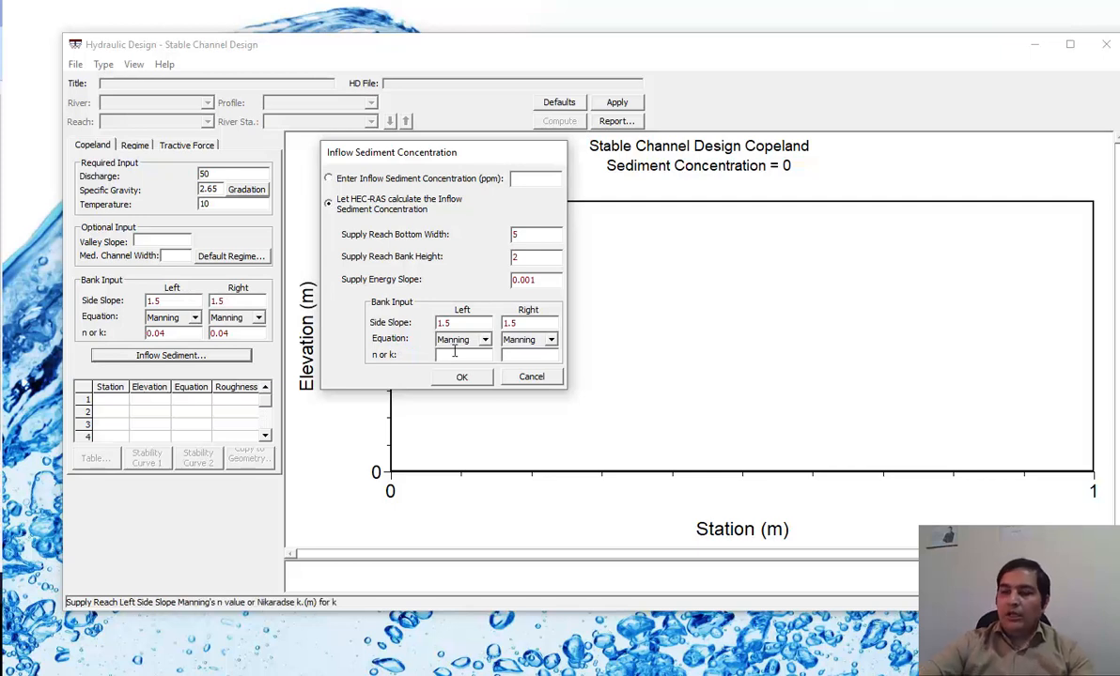
{"action": "type", "text": "0.04"}
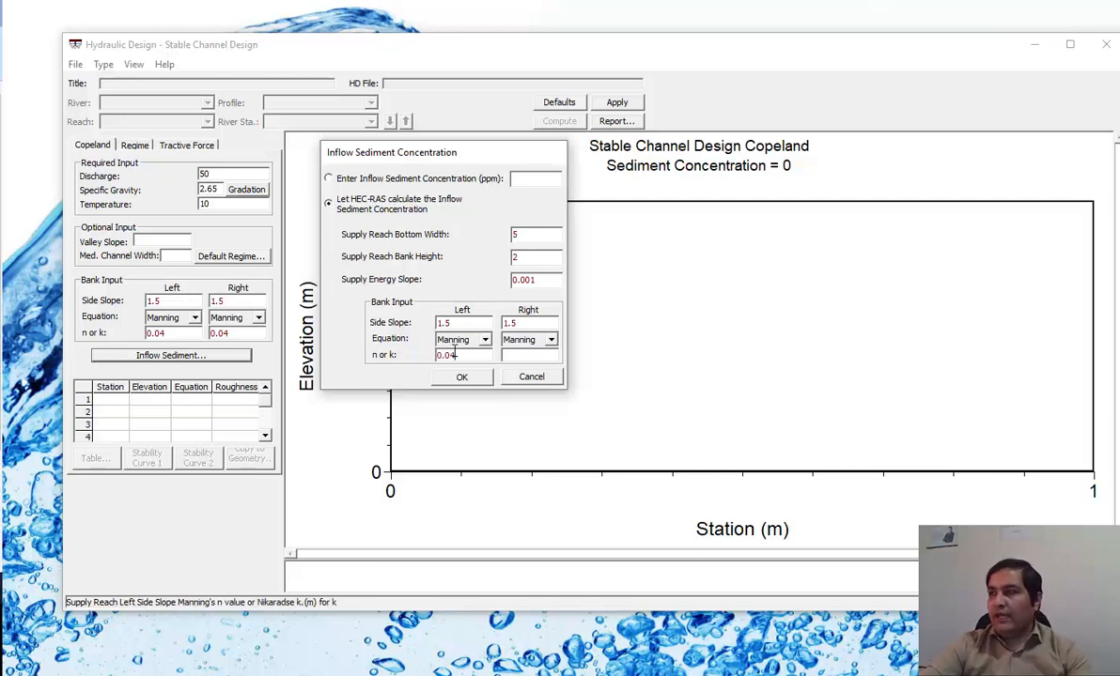
{"action": "left_click", "coordinate": [543, 357]}
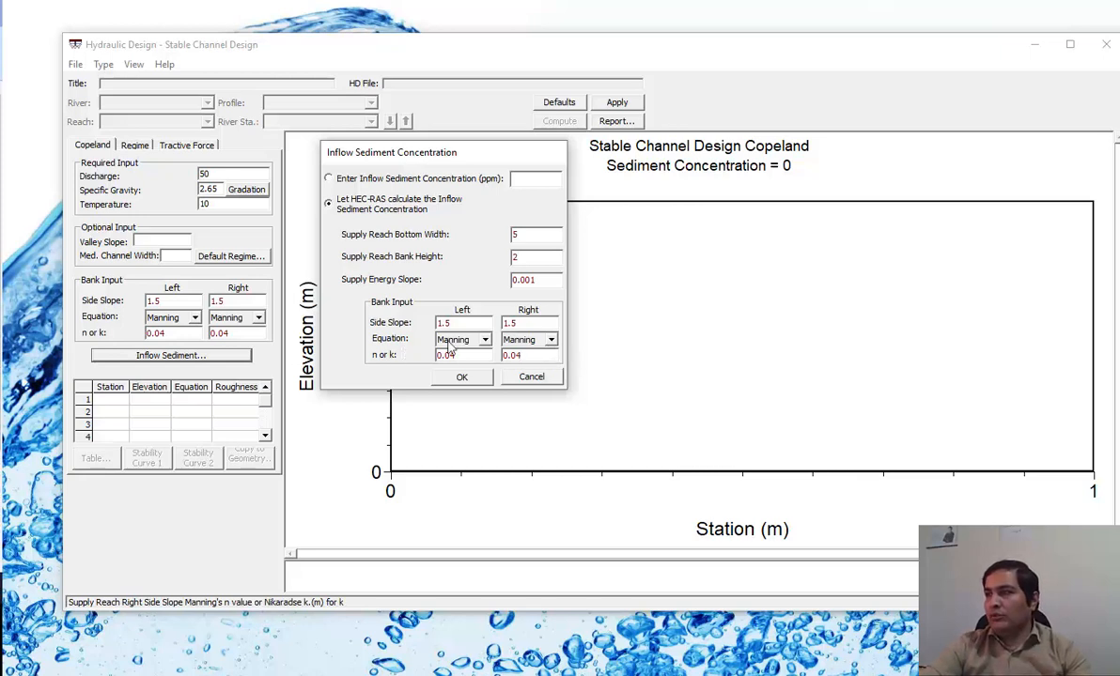
Try Strickler as the supply reach's left bank roughness equation and return it to Manning.
{"action": "left_click", "coordinate": [483, 344]}
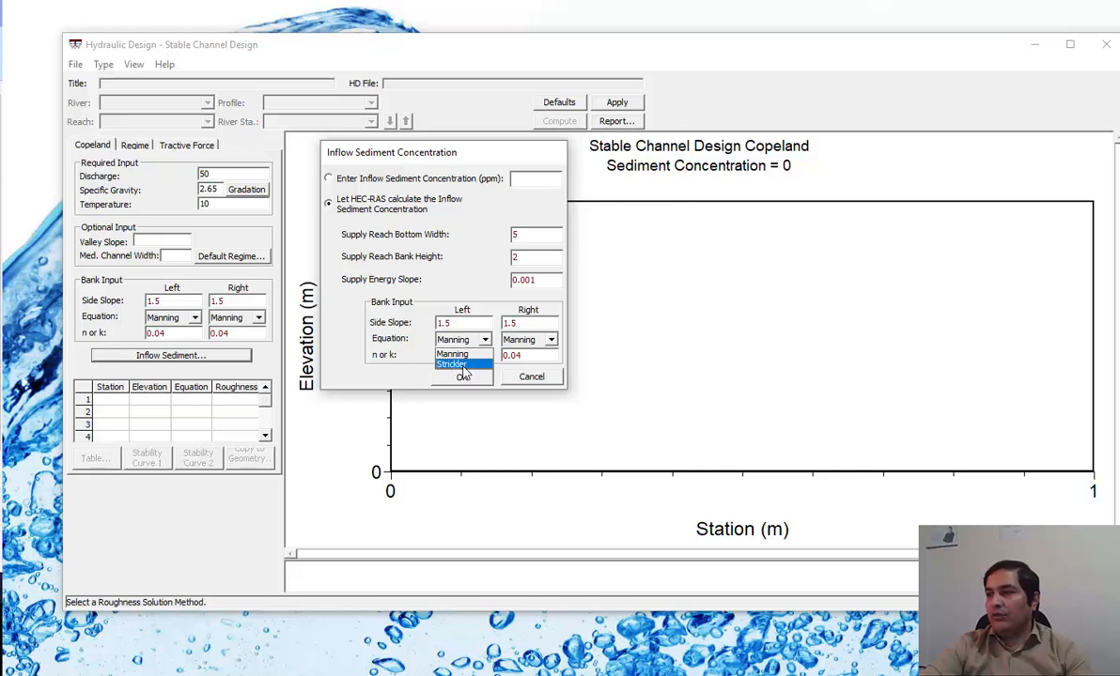
{"action": "left_click", "coordinate": [453, 365]}
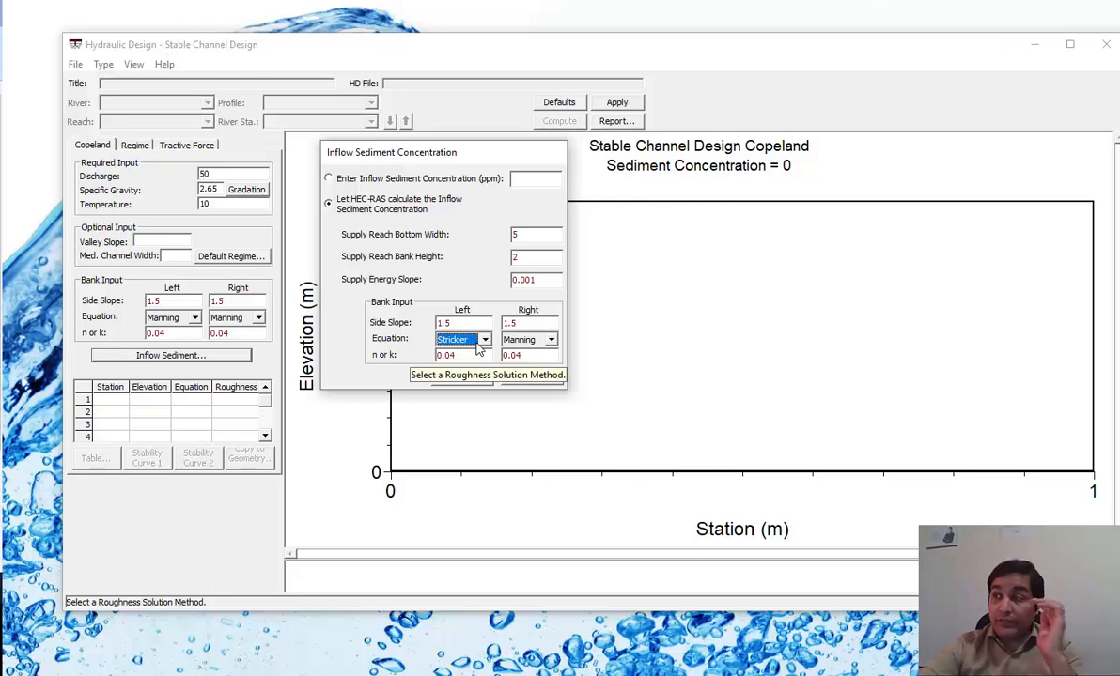
{"action": "left_click", "coordinate": [479, 344]}
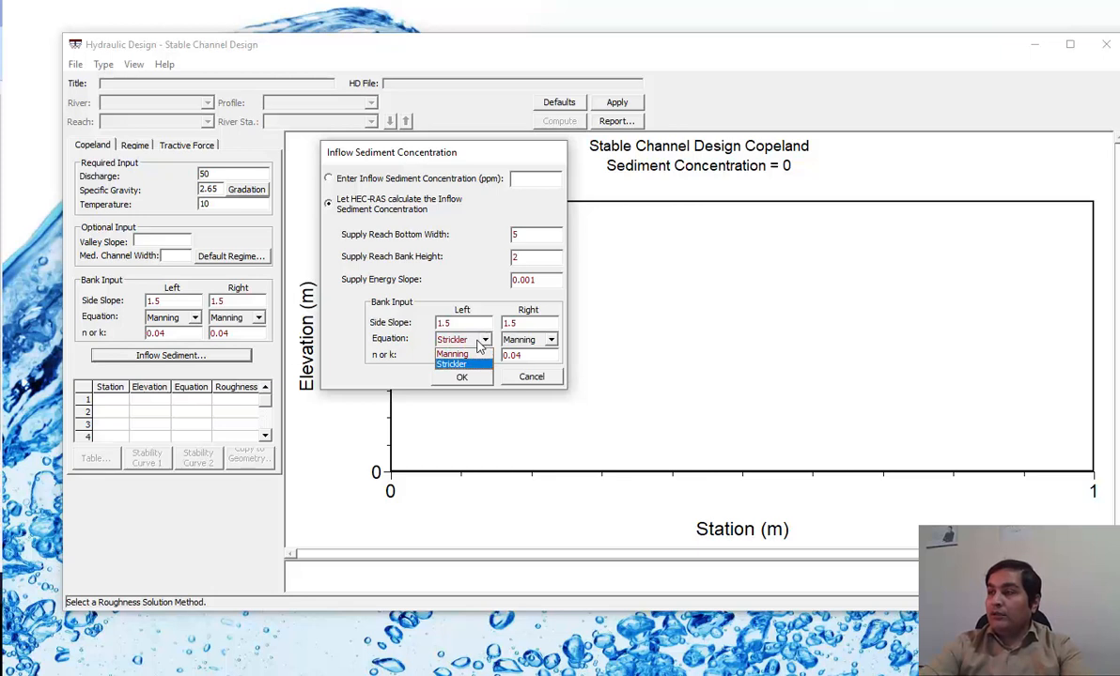
{"action": "left_click", "coordinate": [452, 353]}
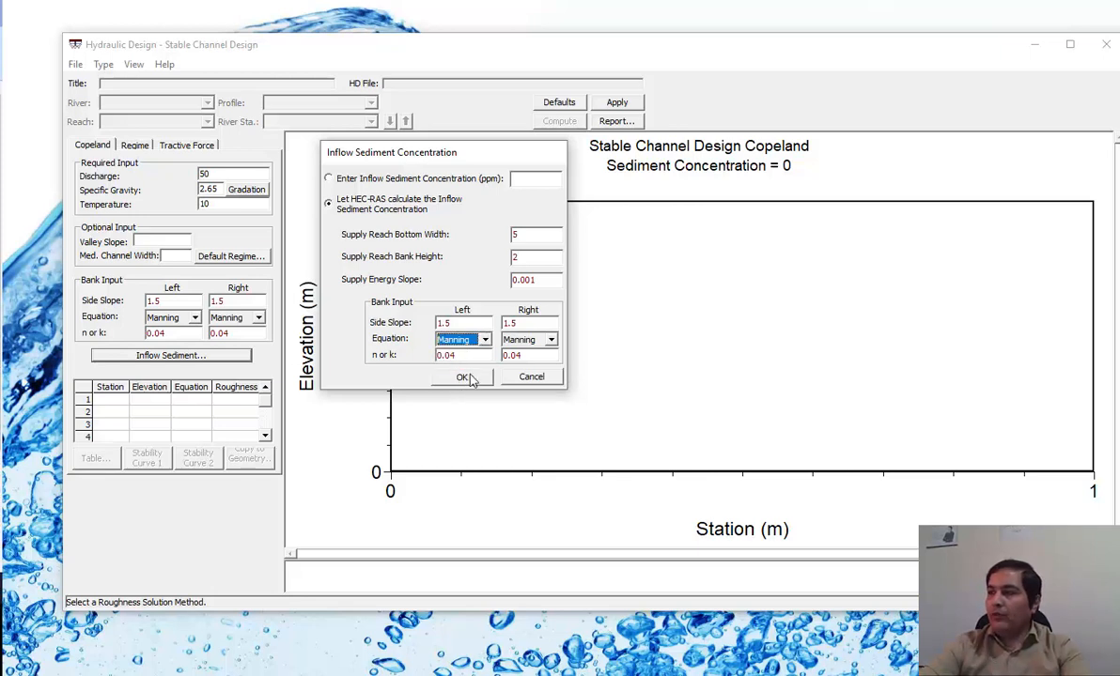
Accept the inflow sediment settings and apply the Copeland design data.
{"action": "left_click", "coordinate": [463, 378]}
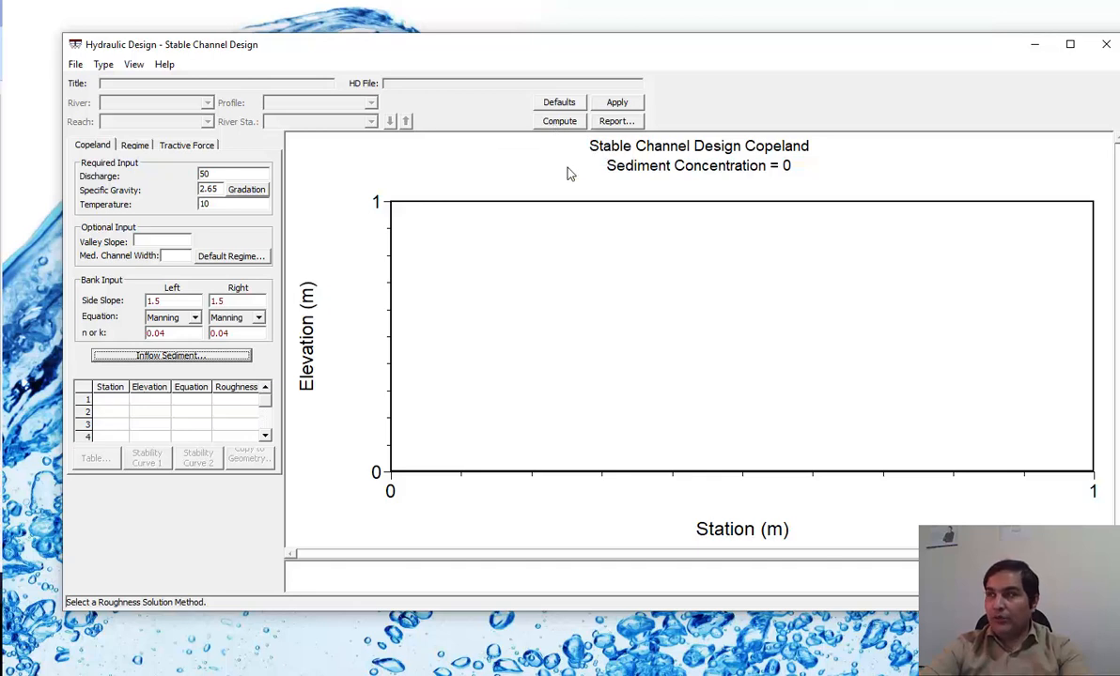
{"action": "left_click", "coordinate": [616, 105]}
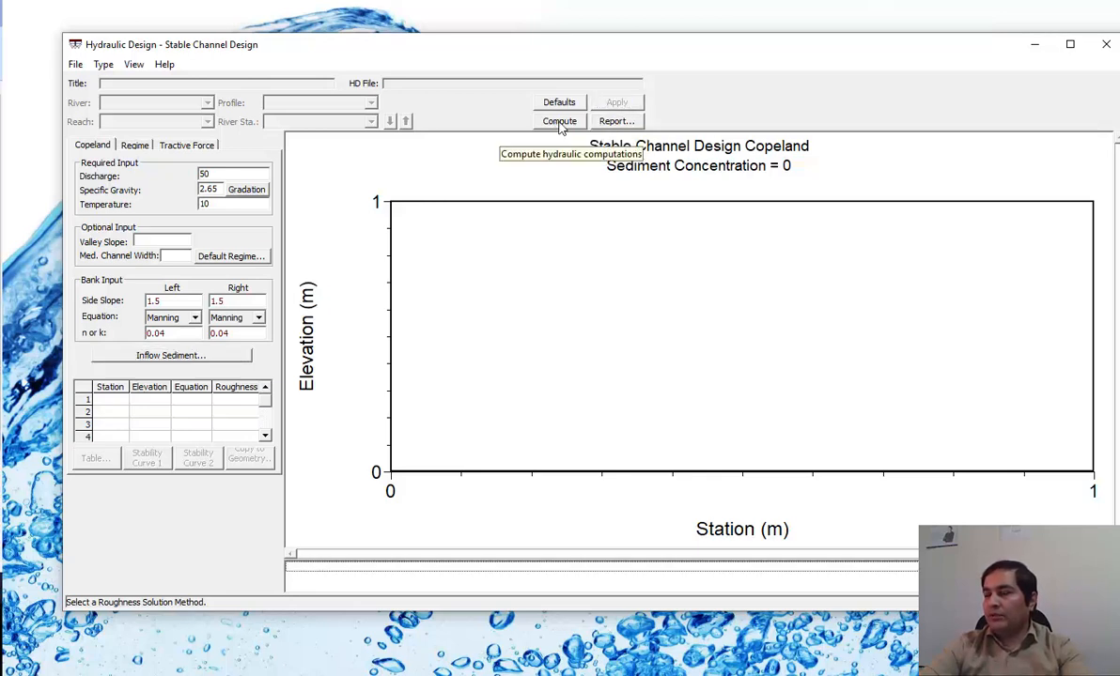
Compute the Copeland stable channel design and accept the solution with a 2.44 bottom width for display.
{"action": "left_click", "coordinate": [560, 122]}
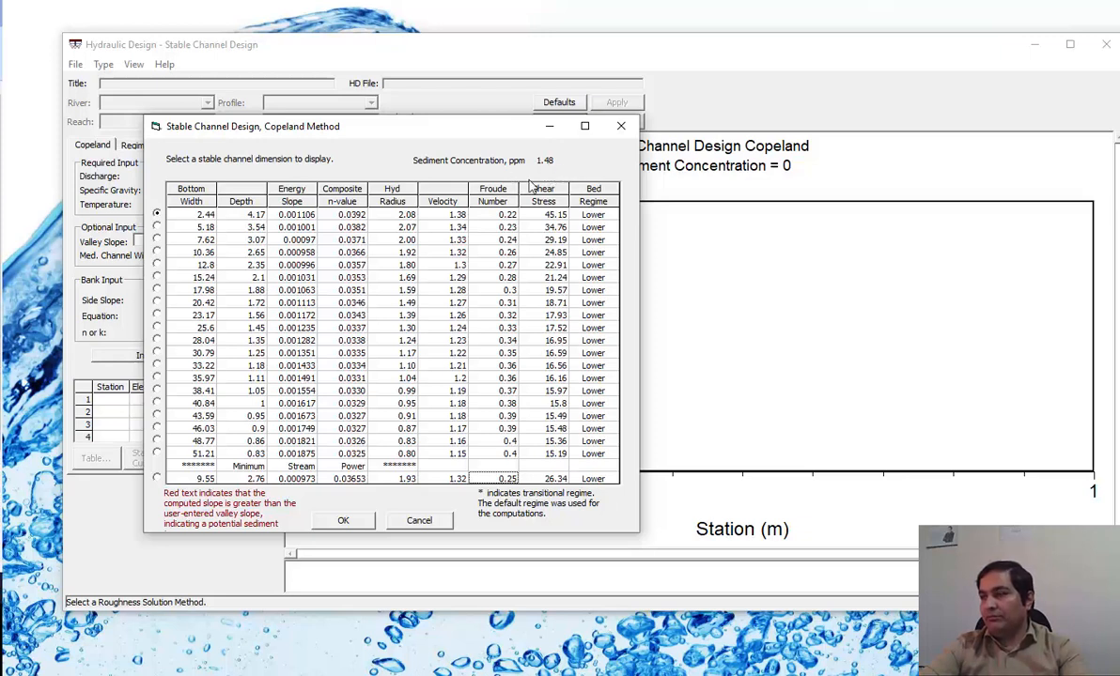
{"action": "left_click", "coordinate": [345, 521]}
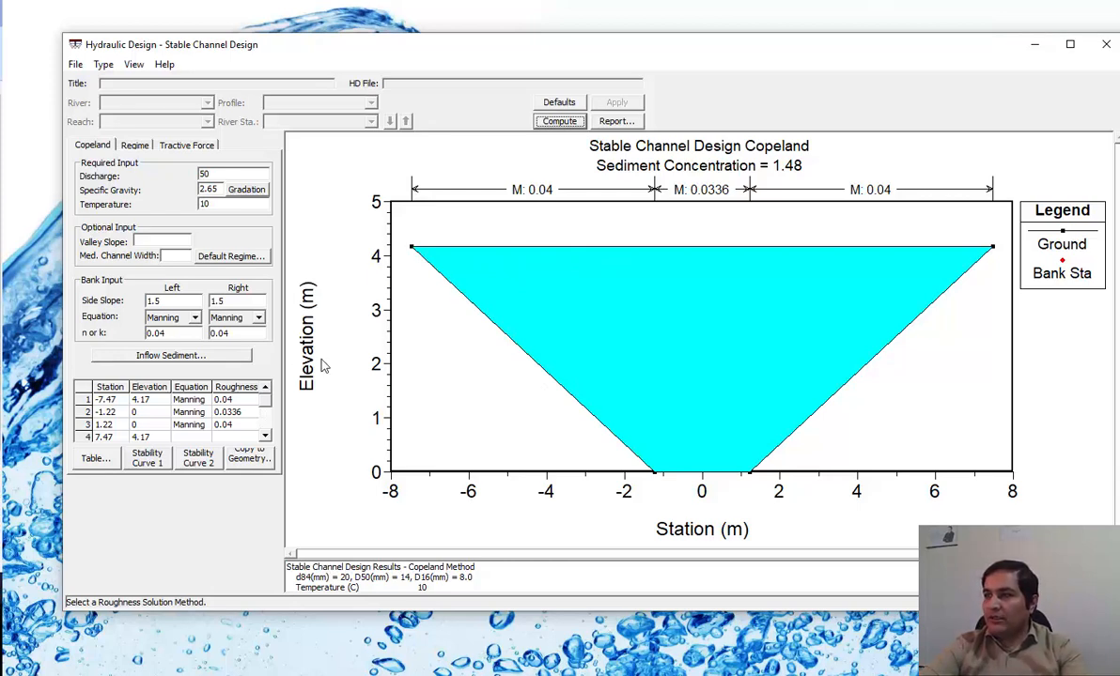
Display the width versus slope stability curve and widen its window for easier reading.
{"action": "left_click", "coordinate": [150, 461]}
{"action": "left_click_drag", "start_coordinate": [434, 105], "coordinate": [582, 79]}
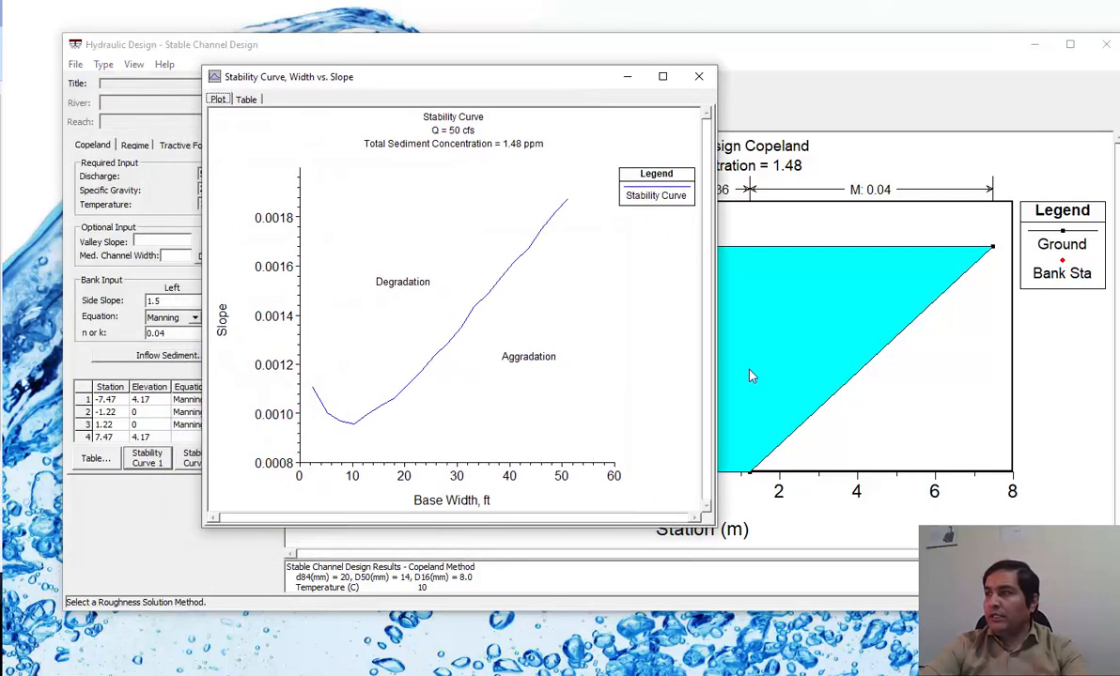
{"action": "left_click_drag", "start_coordinate": [716, 329], "coordinate": [947, 331]}
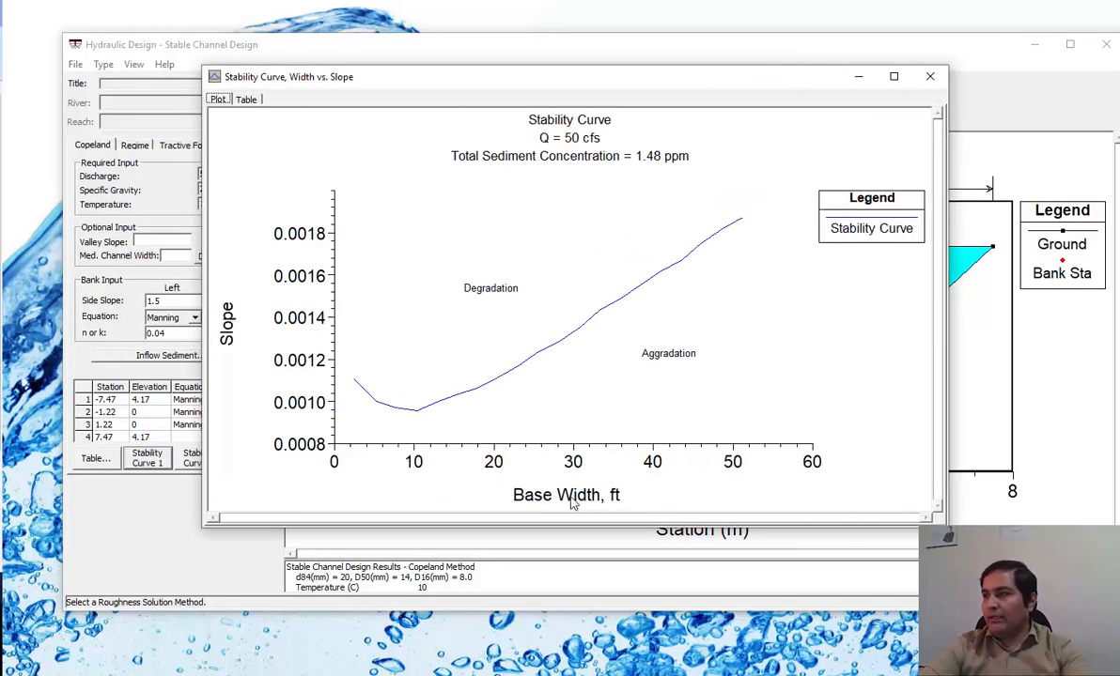
Trace a measuring line on the stability curve plot from base width 30 up to slope 0.0018 and across to the slope axis.
{"action": "left_click", "coordinate": [600, 314]}
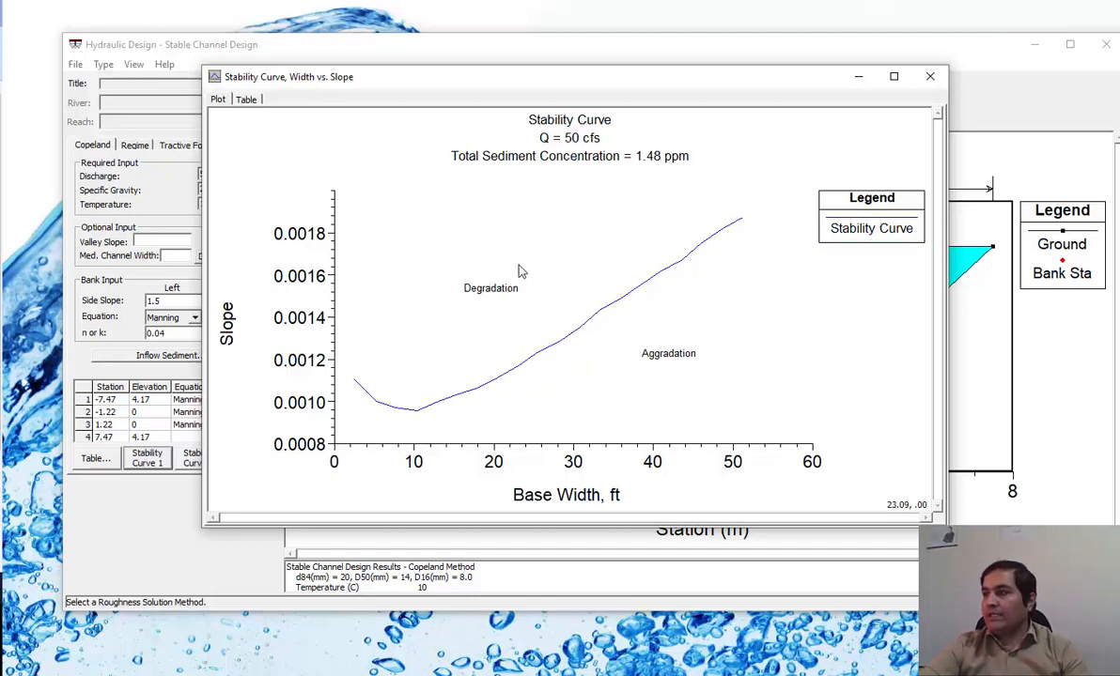
{"action": "left_click", "coordinate": [576, 444]}
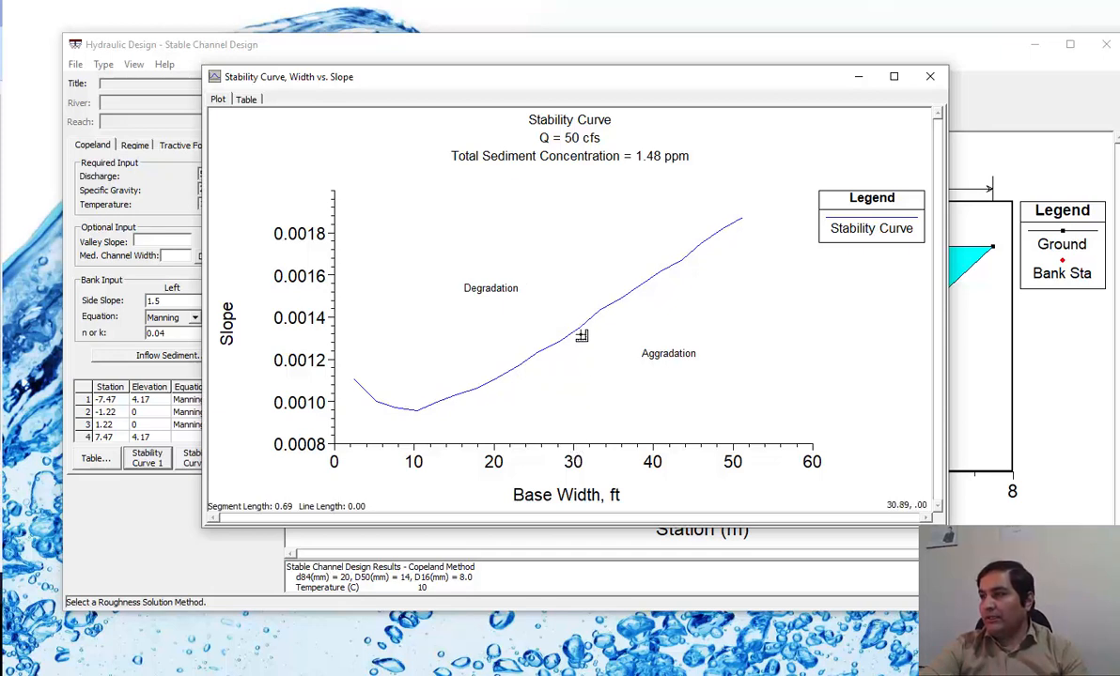
{"action": "left_click", "coordinate": [573, 231]}
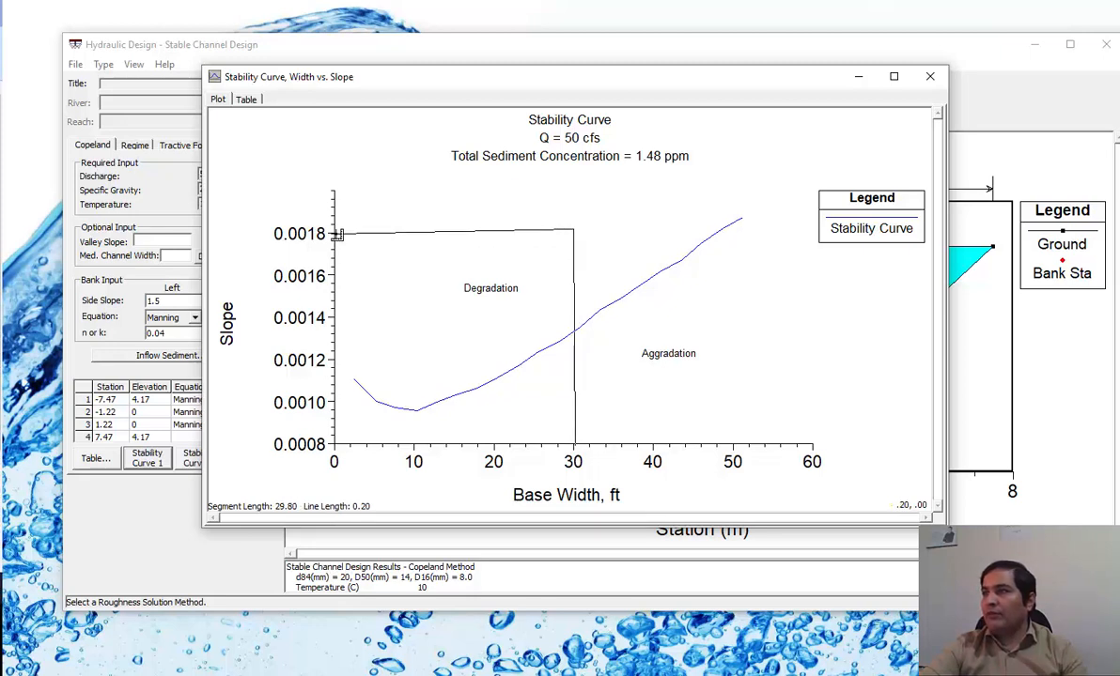
{"action": "left_click", "coordinate": [337, 234]}
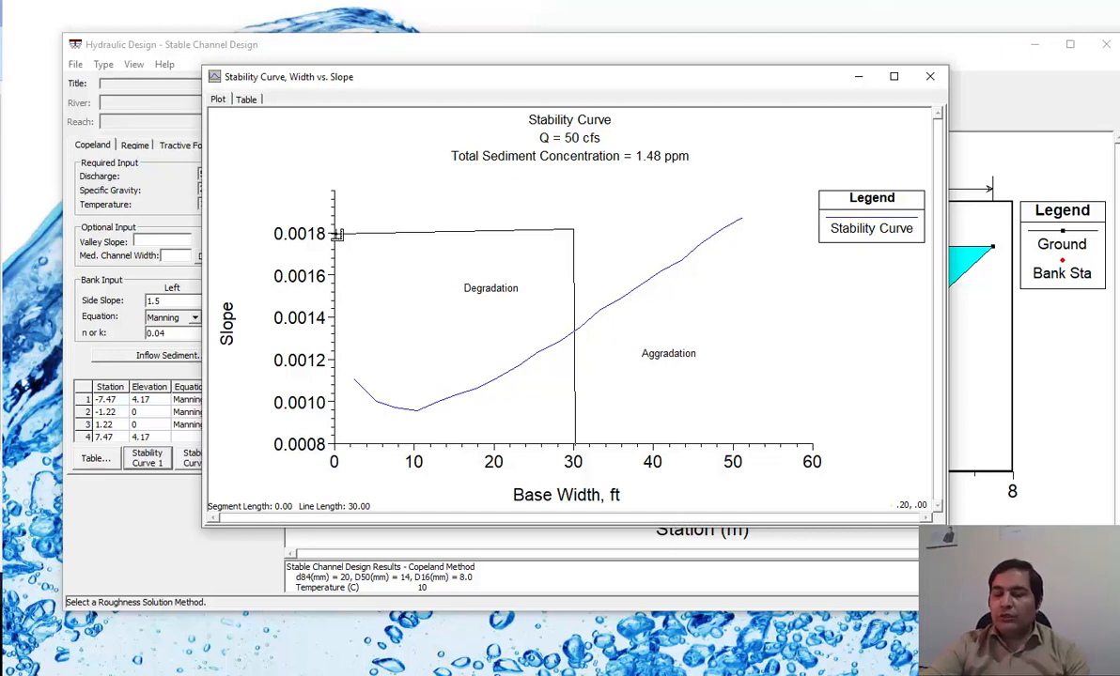
{"action": "left_click", "coordinate": [681, 243]}
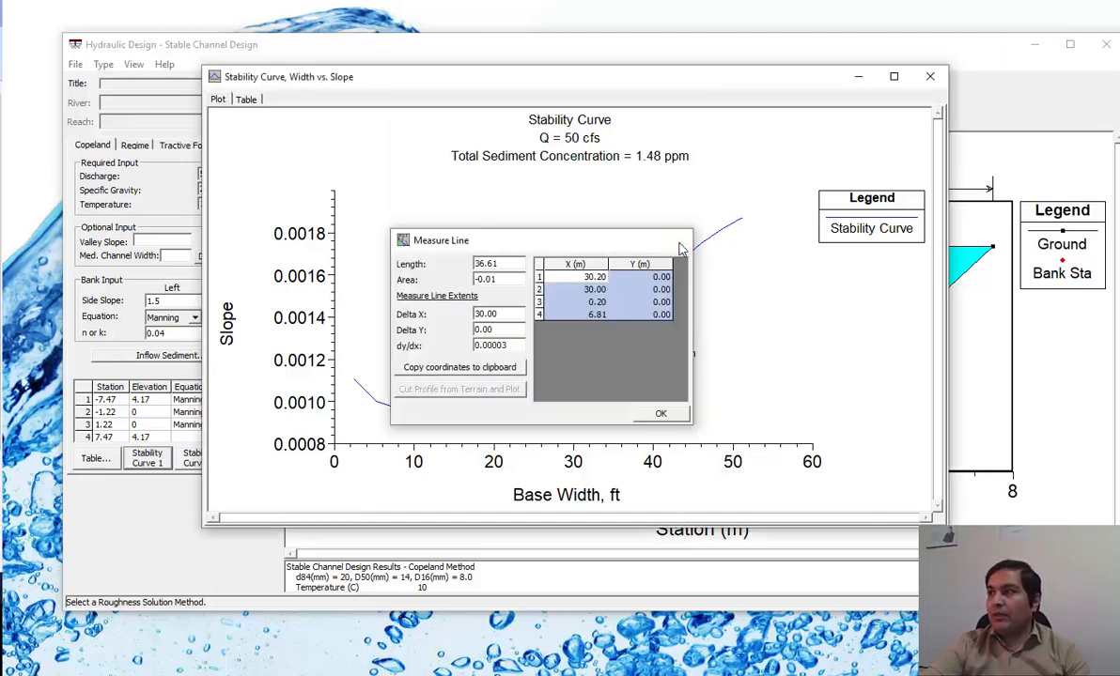
Trace another measuring line from base width 40 up into the aggradation zone and across to the slope axis, and dismiss the measurement.
{"action": "left_click", "coordinate": [655, 448]}
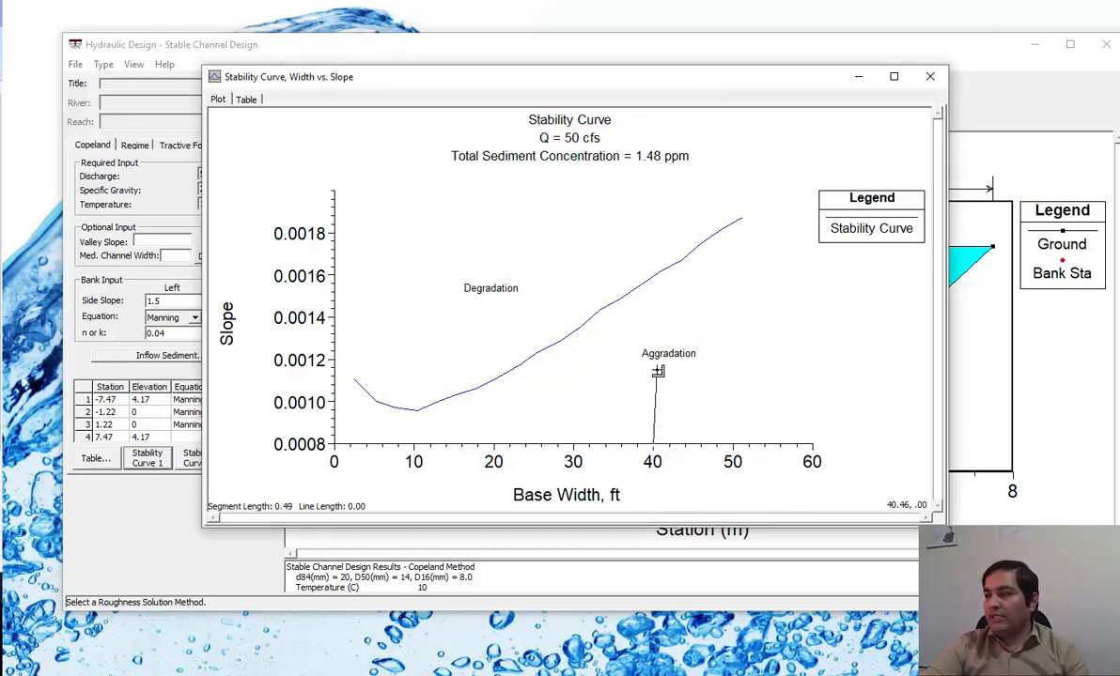
{"action": "left_click", "coordinate": [655, 370]}
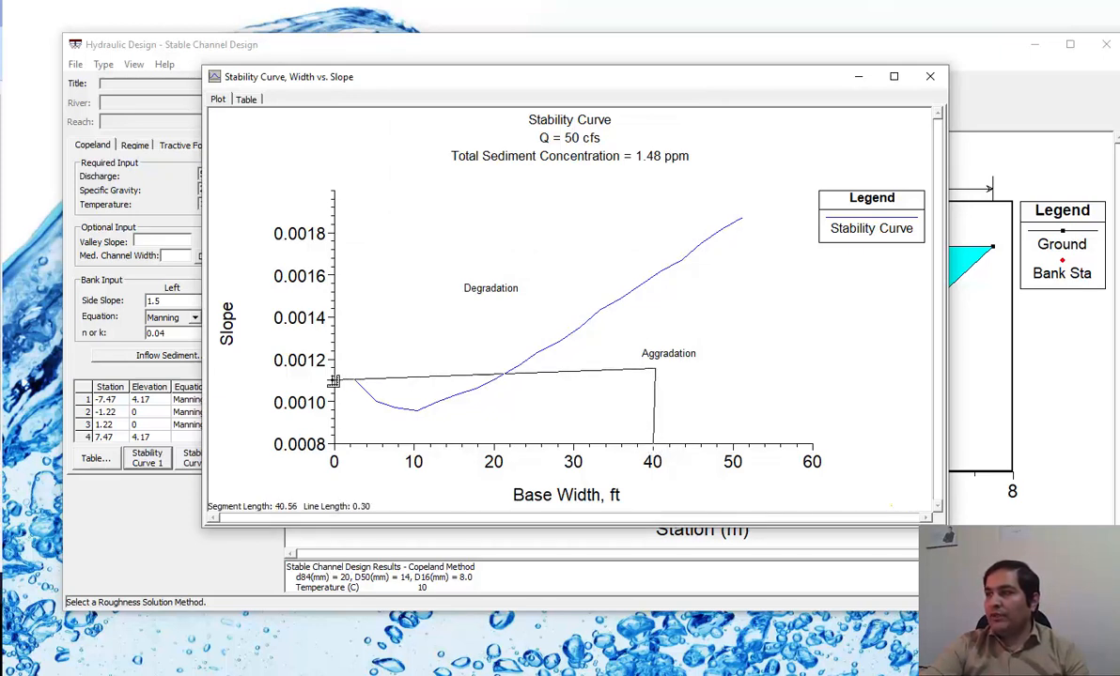
{"action": "left_click", "coordinate": [340, 376]}
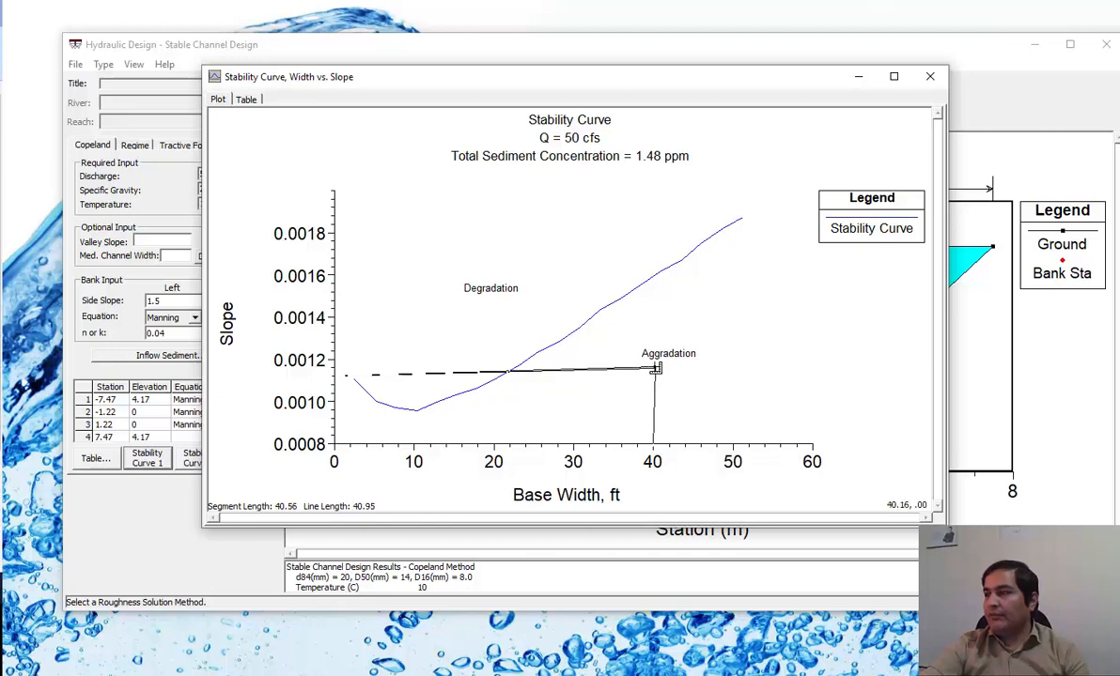
{"action": "left_click", "coordinate": [654, 372]}
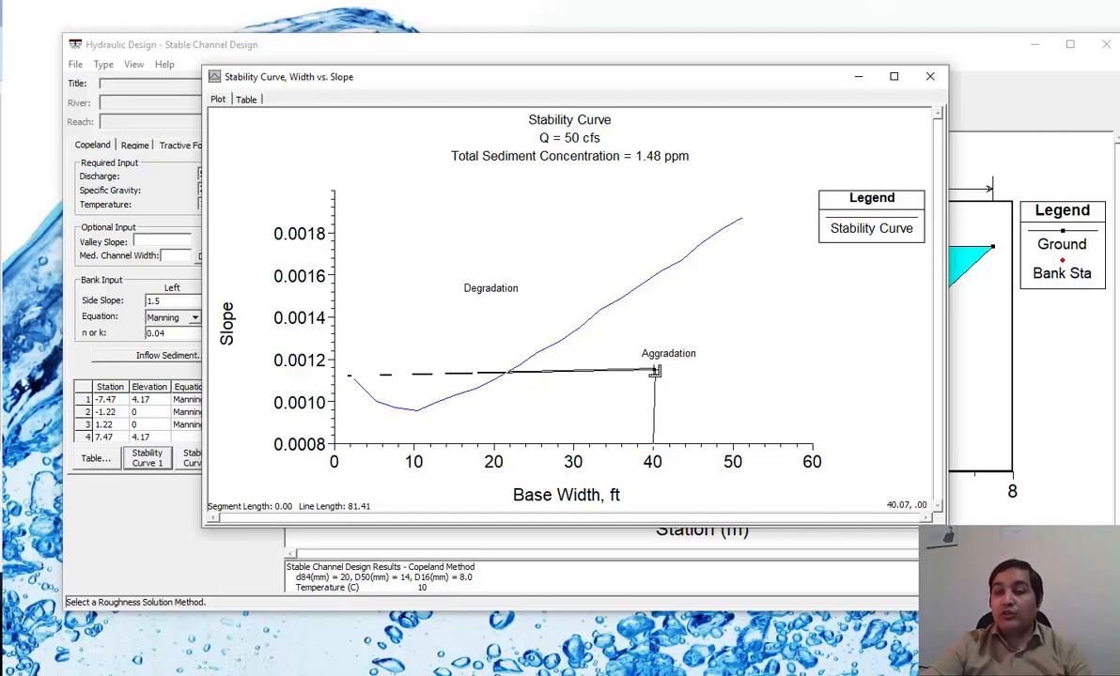
{"action": "double_click", "coordinate": [655, 372]}
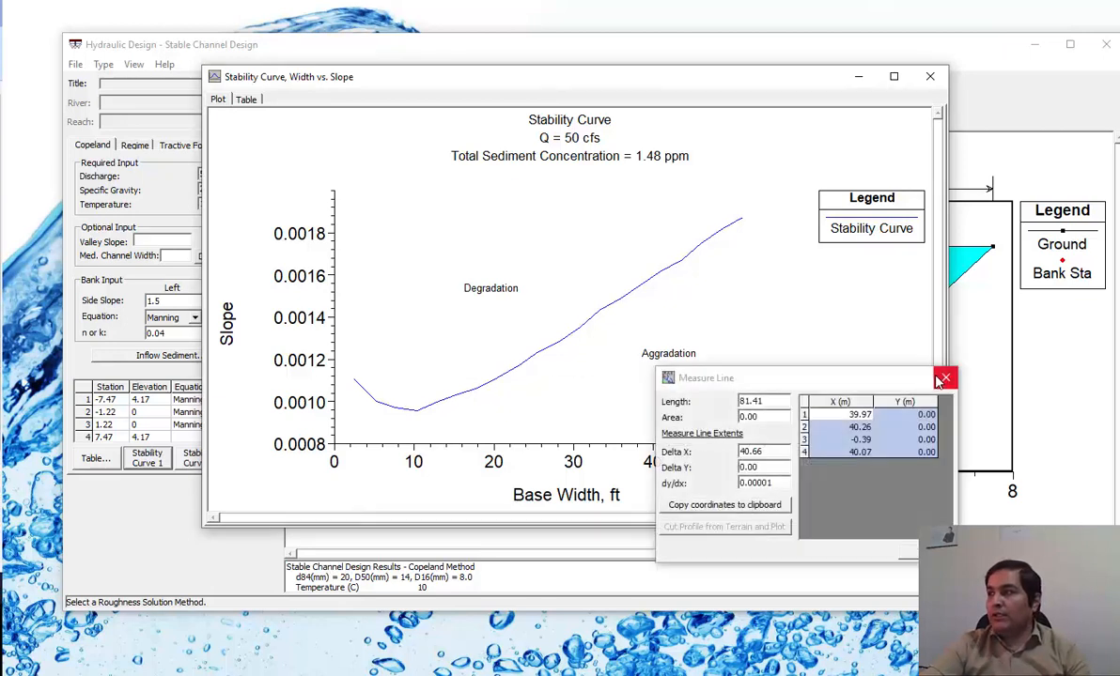
{"action": "left_click", "coordinate": [883, 351]}
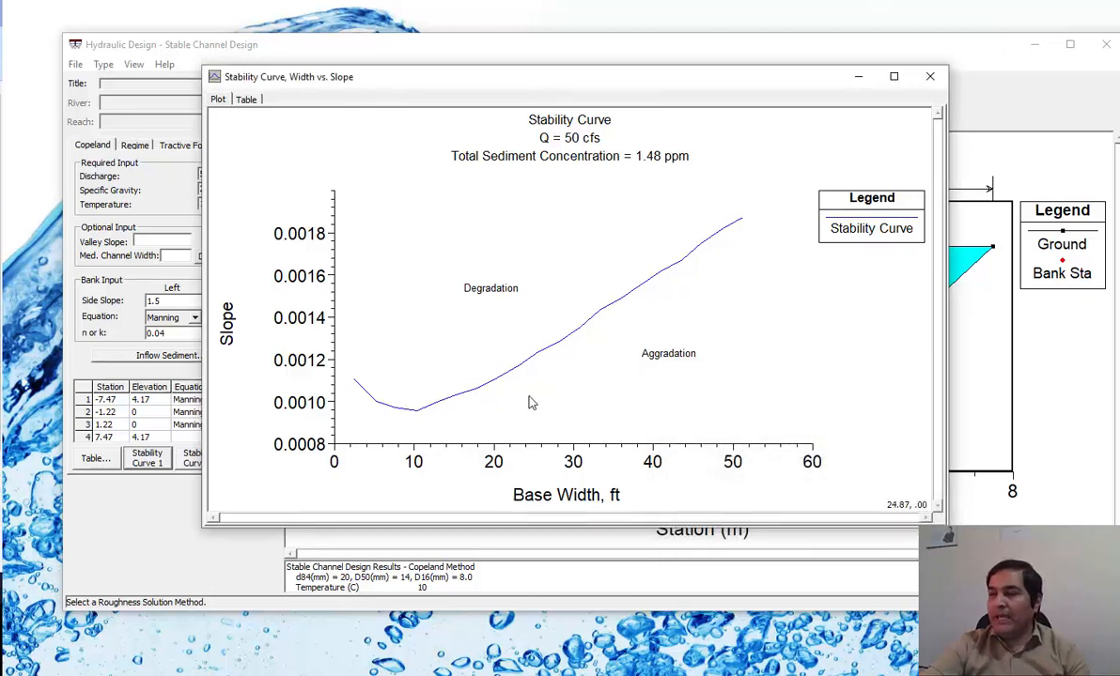
{"action": "left_click", "coordinate": [601, 318]}
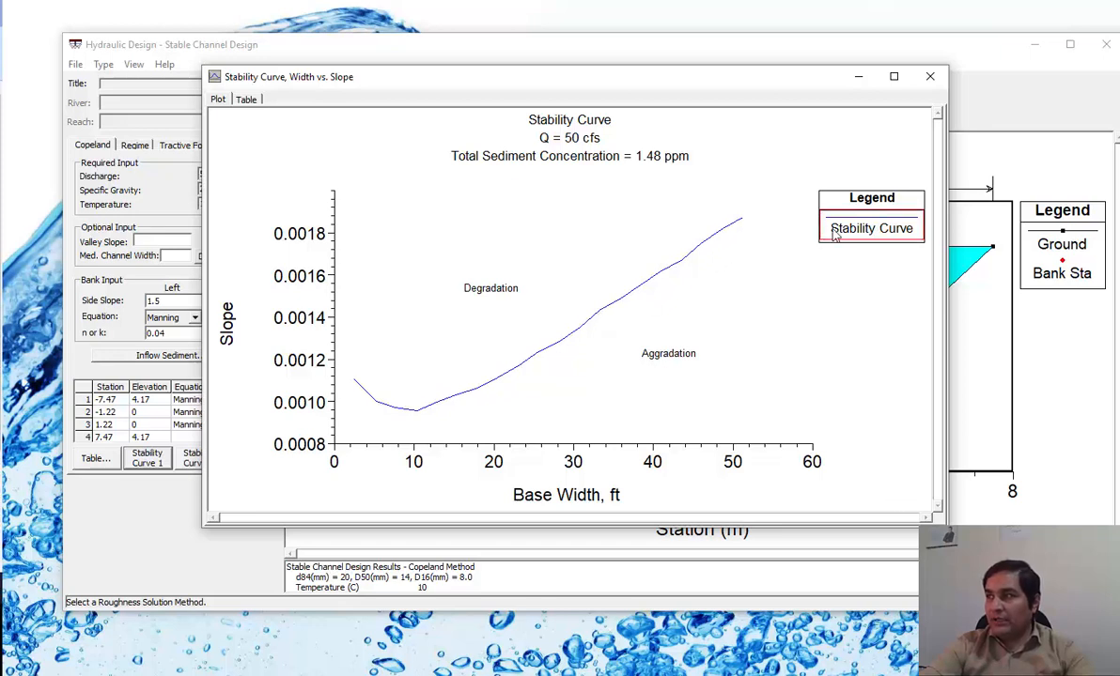
{"action": "left_click", "coordinate": [594, 345]}
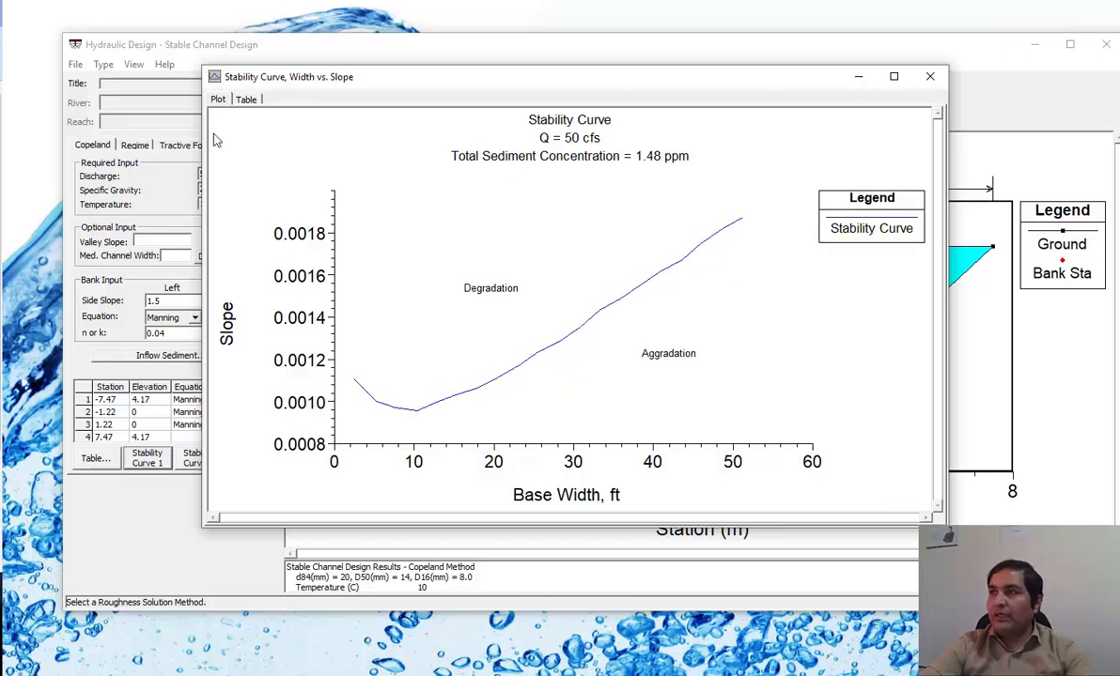
Show the width versus slope stability curve as a table and highlight its base width and slope columns.
{"action": "left_click", "coordinate": [246, 100]}
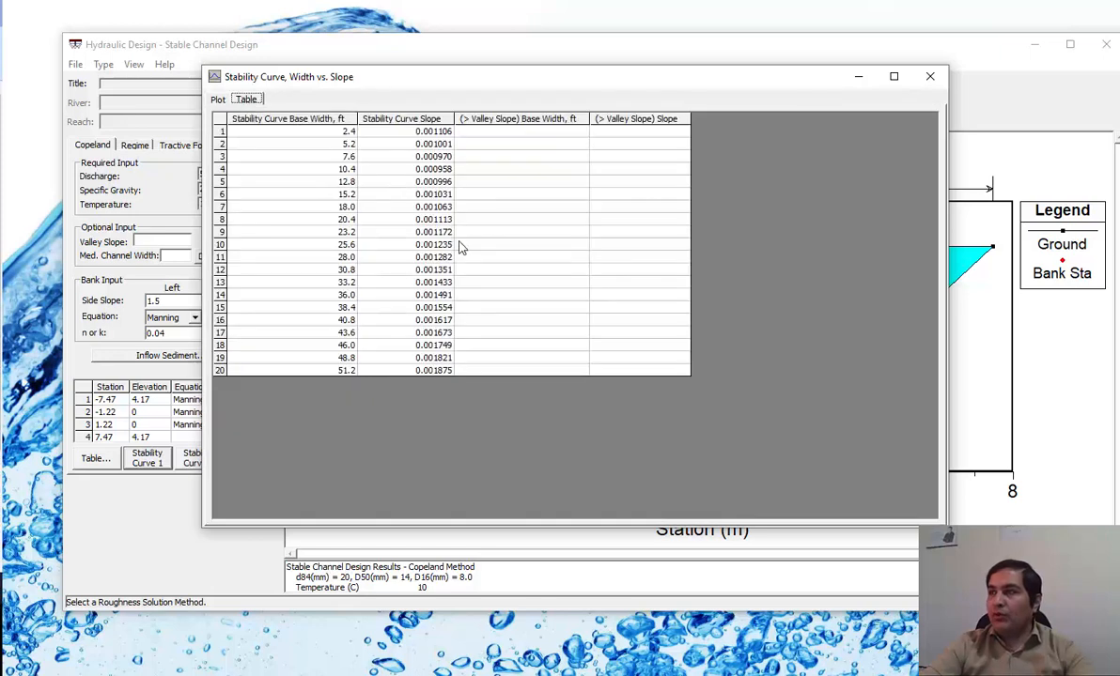
{"action": "left_click_drag", "start_coordinate": [317, 133], "coordinate": [329, 376]}
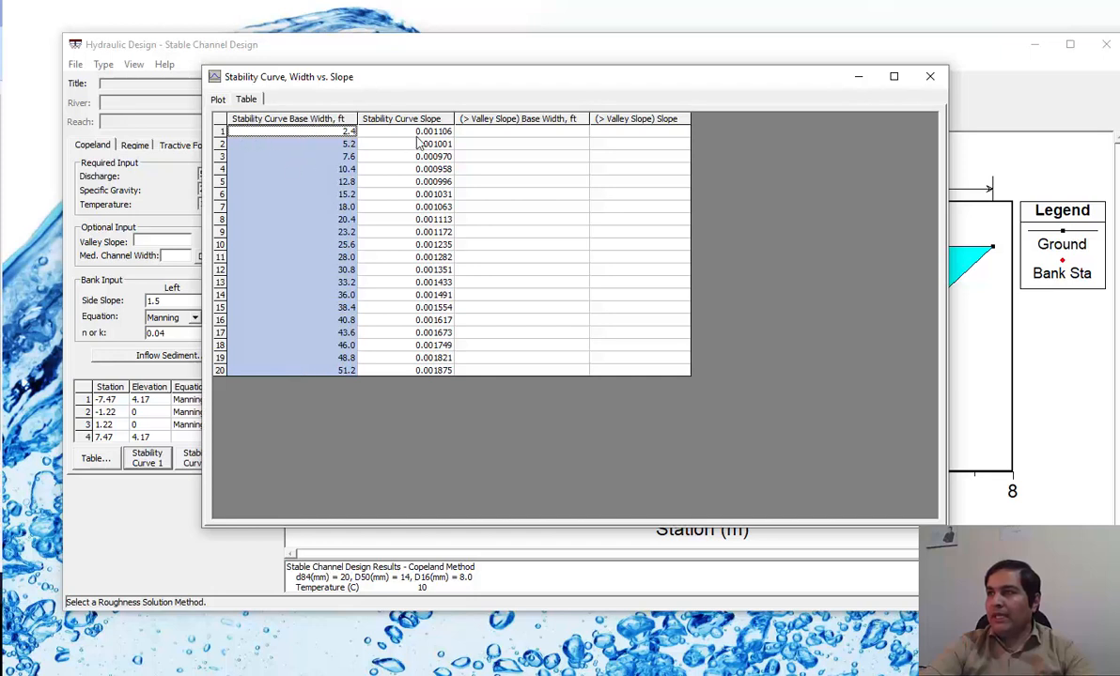
{"action": "left_click_drag", "start_coordinate": [420, 133], "coordinate": [394, 370]}
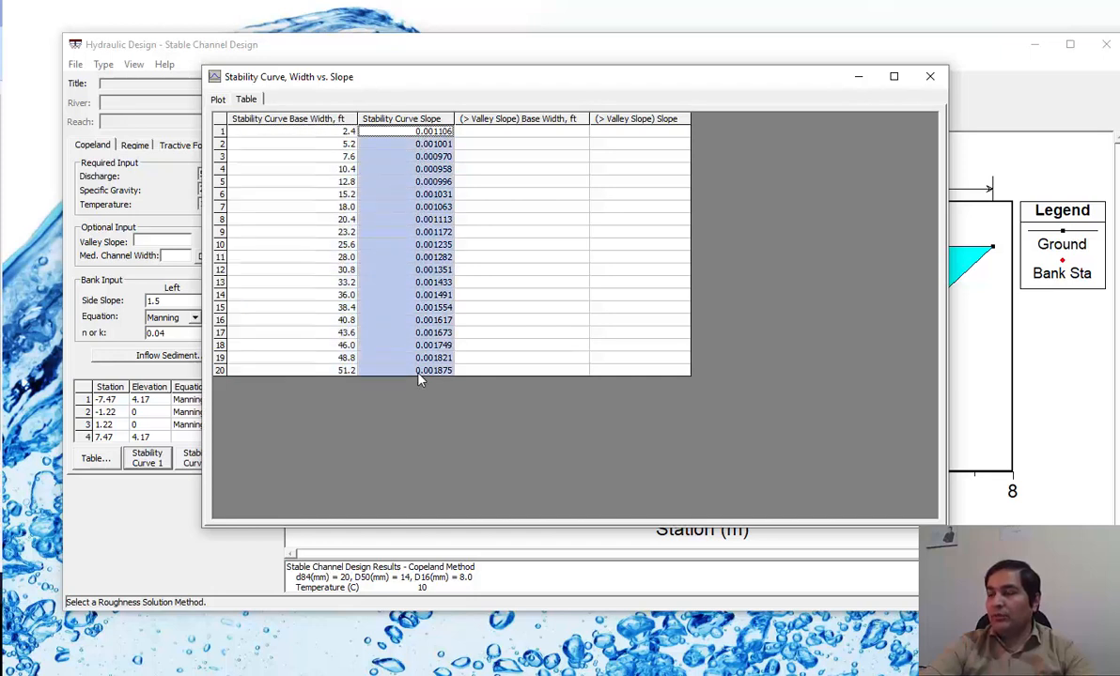
{"action": "left_click", "coordinate": [380, 282]}
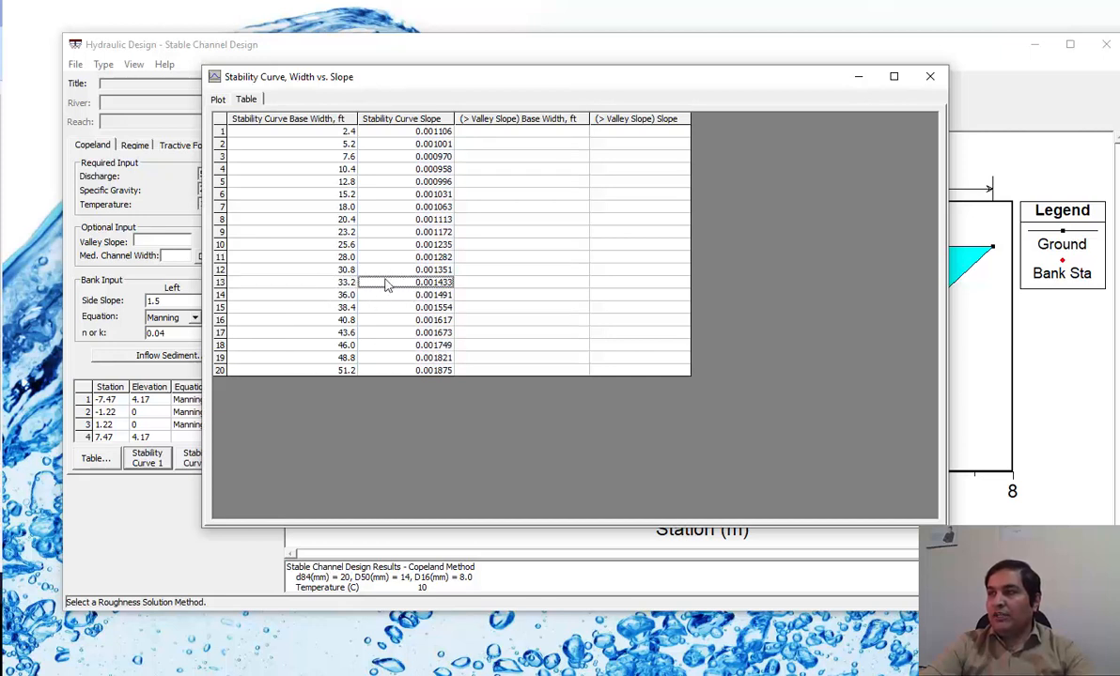
Examine the slopes paired with base widths such as 28.0 and 36.0 ft in the table, and close the stability curve window.
{"action": "left_click_drag", "start_coordinate": [331, 258], "coordinate": [407, 258]}
{"action": "left_click", "coordinate": [333, 258]}
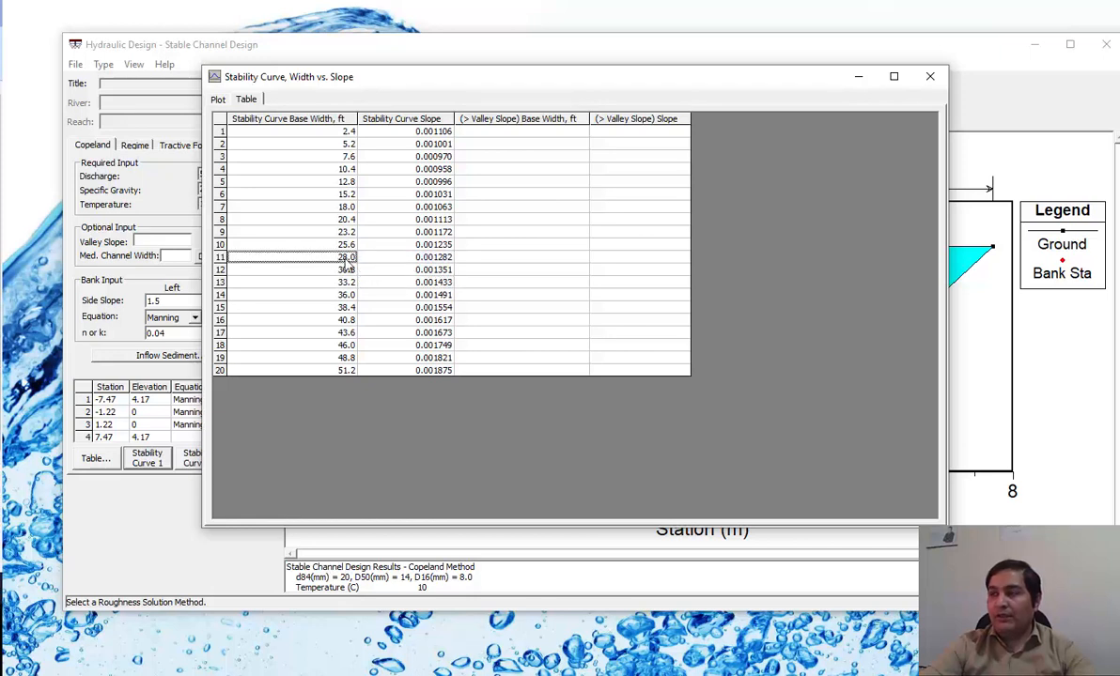
{"action": "left_click", "coordinate": [380, 256]}
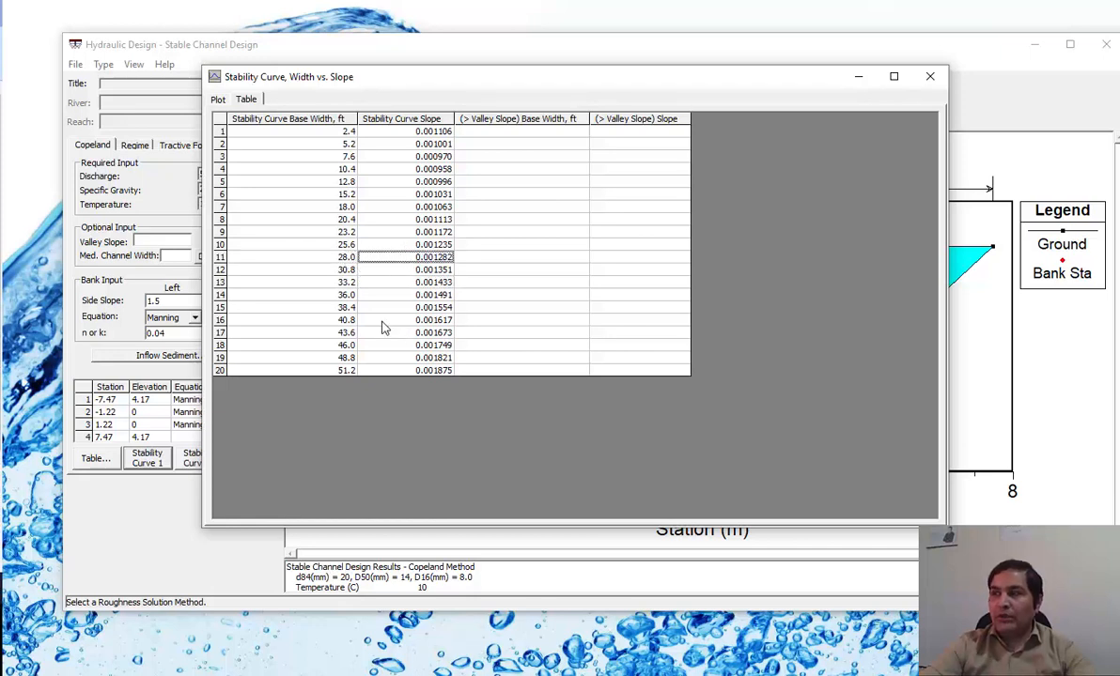
{"action": "left_click", "coordinate": [331, 295]}
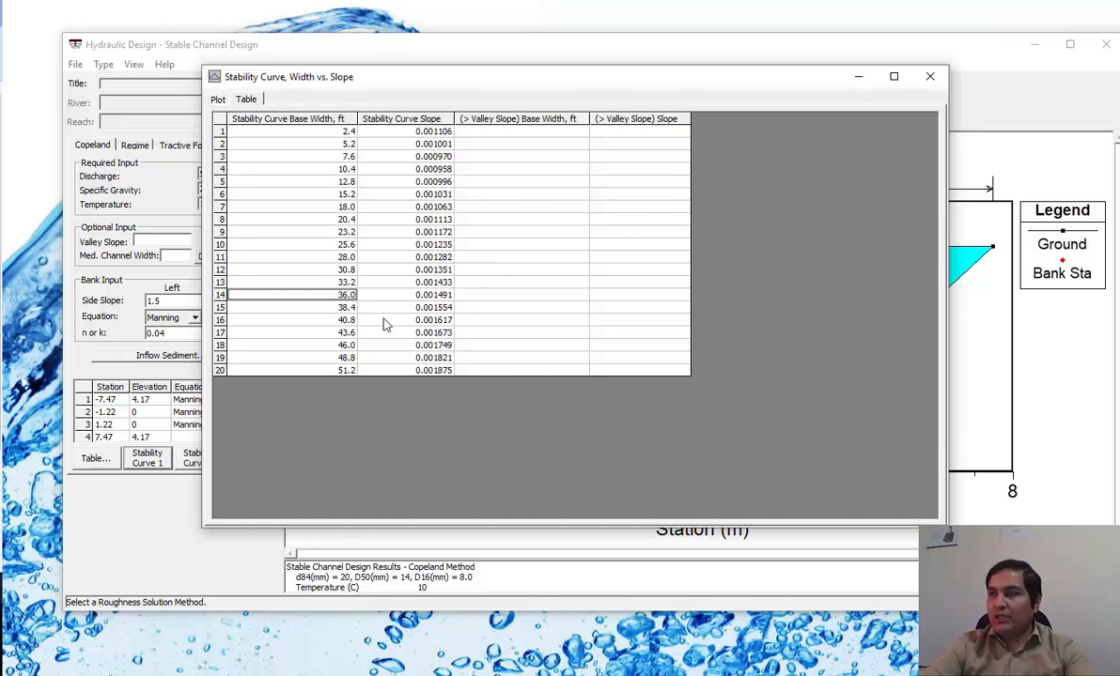
{"action": "left_click", "coordinate": [419, 299]}
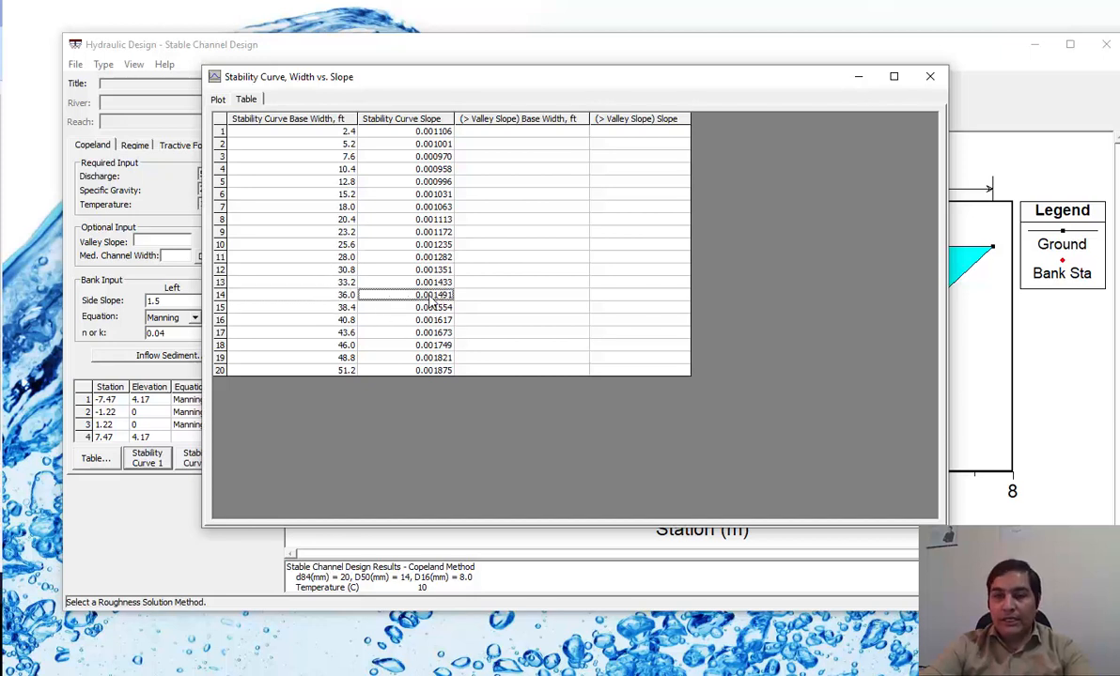
{"action": "left_click", "coordinate": [316, 192]}
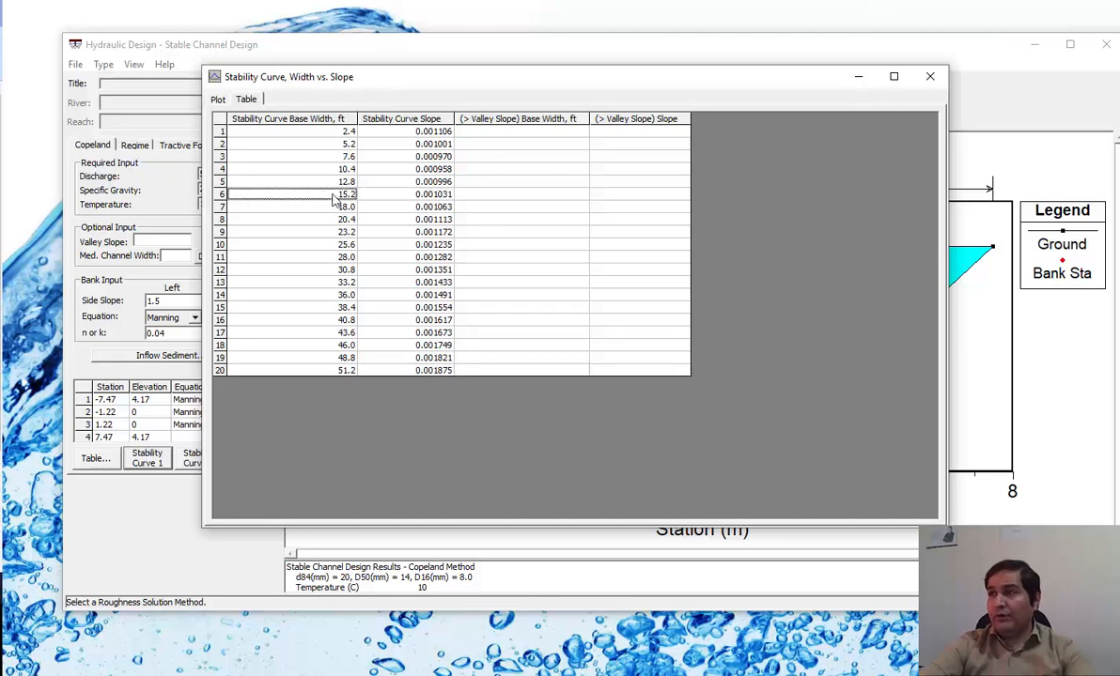
{"action": "left_click", "coordinate": [217, 99]}
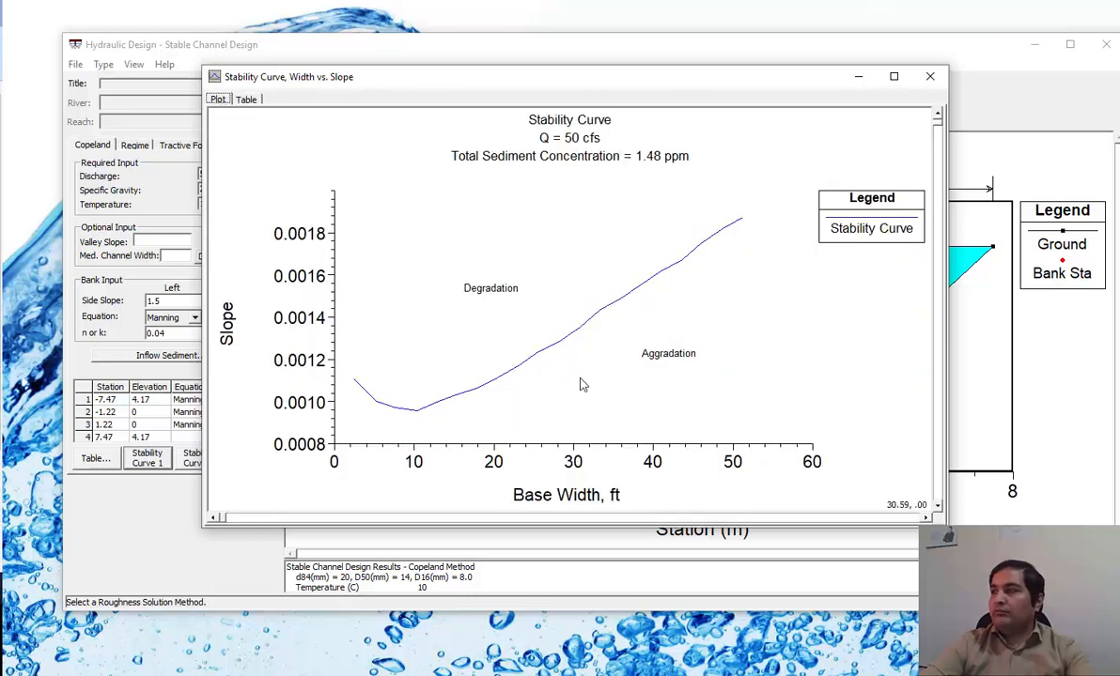
{"action": "left_click", "coordinate": [929, 76]}
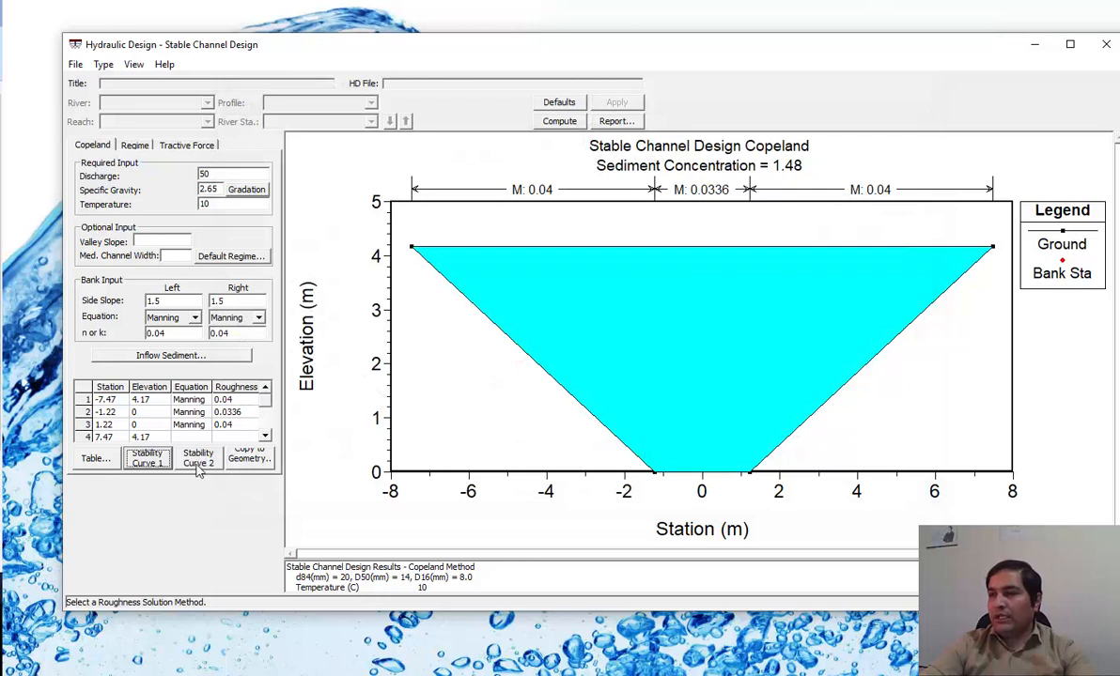
Display the depth versus slope stability curve, trace a measuring line at a depth of about 2.74 ft, and inspect points along the curve.
{"action": "left_click", "coordinate": [199, 467]}
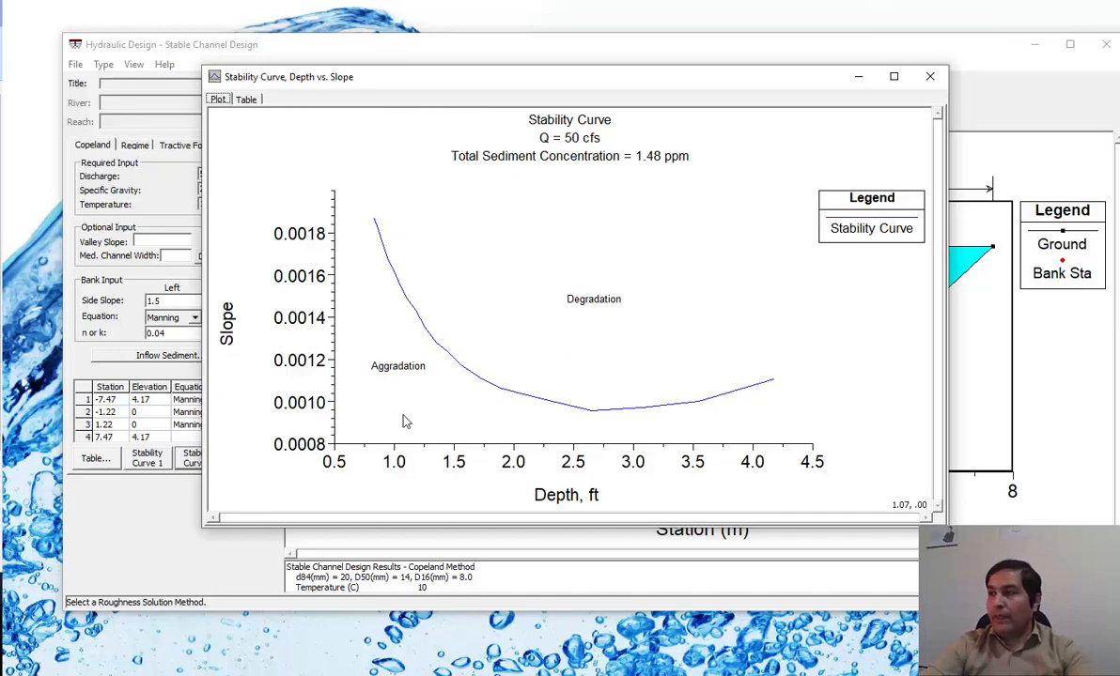
{"action": "left_click", "coordinate": [604, 447]}
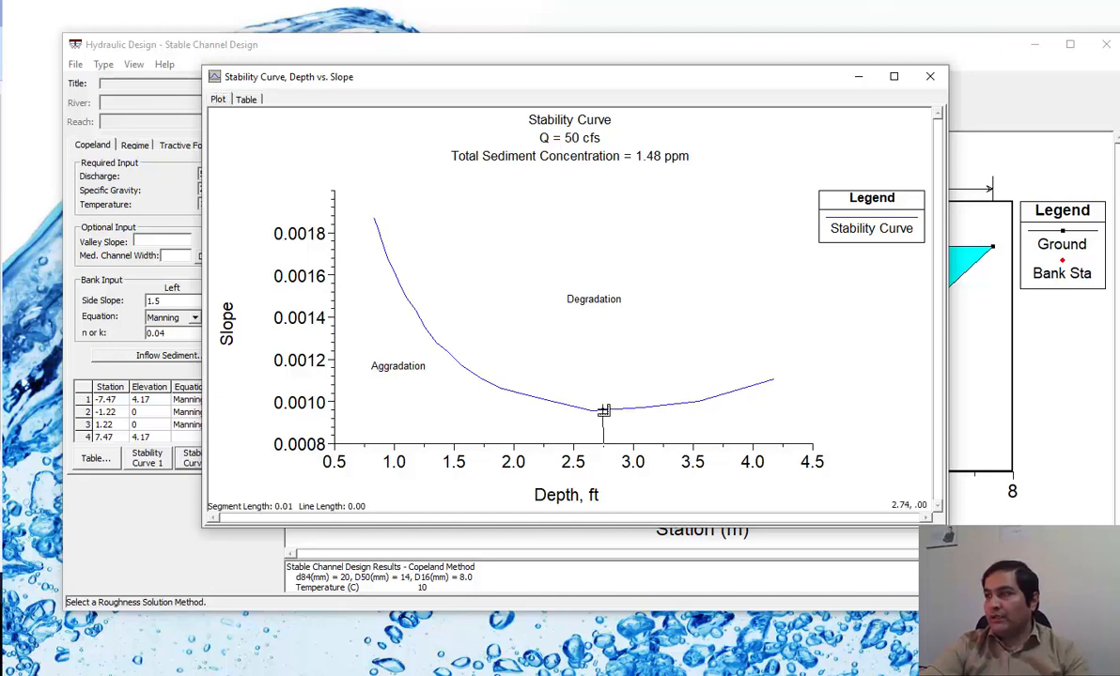
{"action": "double_click", "coordinate": [611, 428]}
{"action": "left_click", "coordinate": [899, 430]}
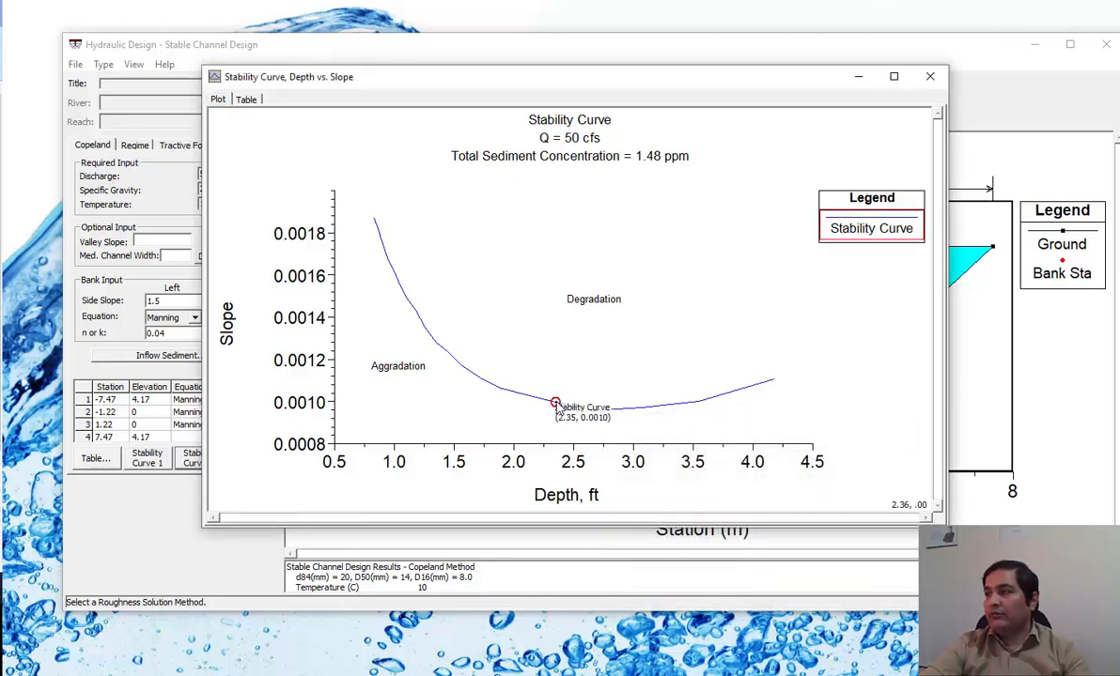
{"action": "left_click", "coordinate": [475, 380]}
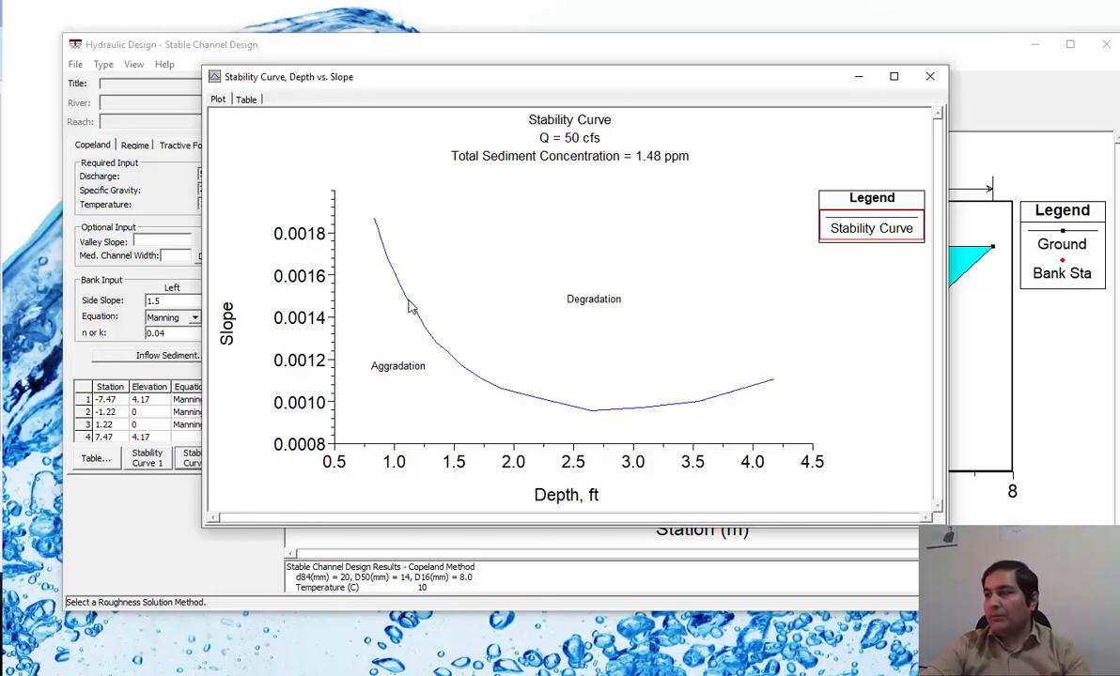
{"action": "mouse_move", "coordinate": [409, 306]}
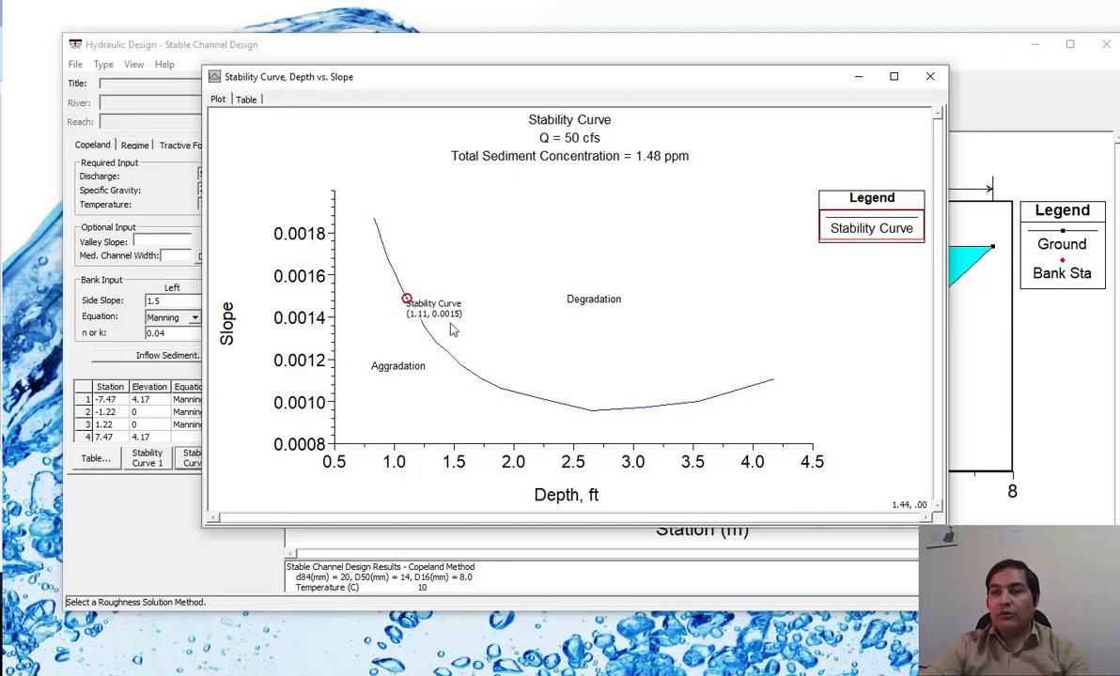
Arrange the depth versus slope and width versus slope stability curve windows side by side for comparison.
{"action": "left_click_drag", "start_coordinate": [555, 80], "coordinate": [754, 90]}
{"action": "left_click_drag", "start_coordinate": [403, 198], "coordinate": [589, 199]}
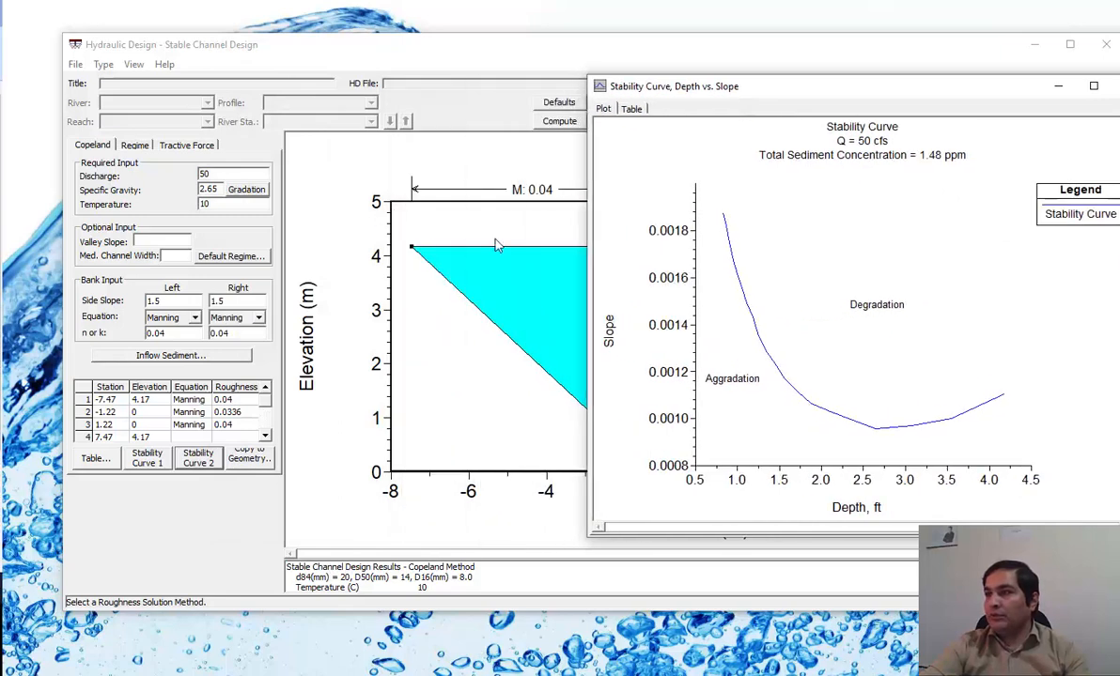
{"action": "left_click", "coordinate": [161, 465]}
{"action": "left_click_drag", "start_coordinate": [888, 117], "coordinate": [346, 95]}
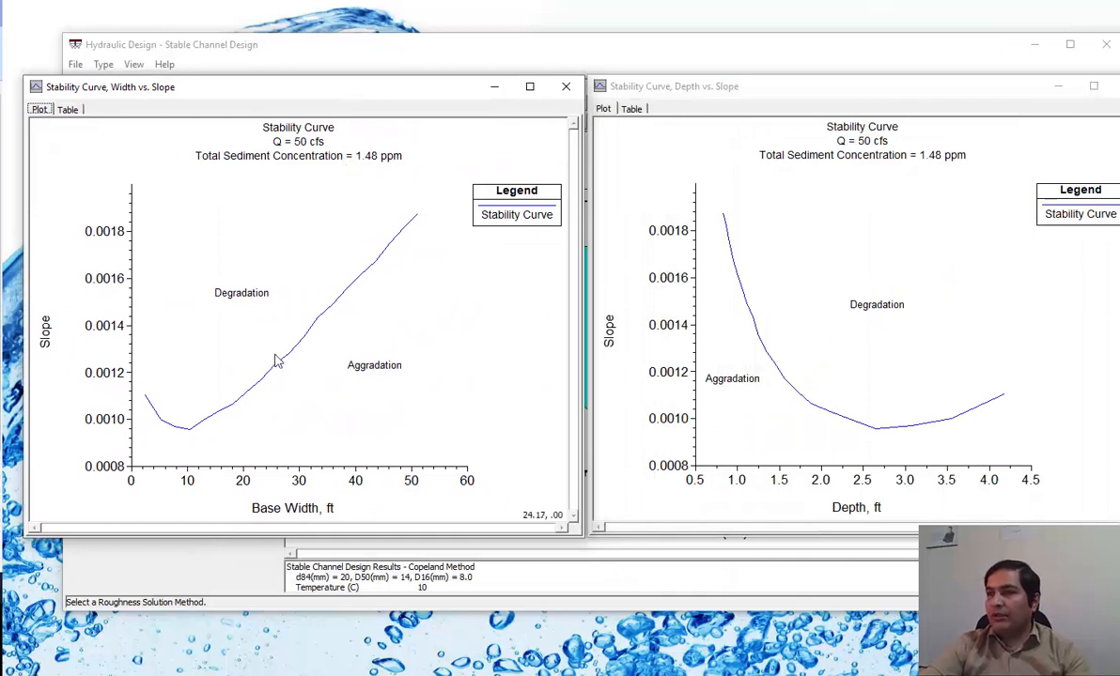
Trace a measuring line at slope 0.0014 across the width versus slope stability curve, and dismiss the measurement results.
{"action": "left_click", "coordinate": [132, 325]}
{"action": "left_click", "coordinate": [312, 325]}
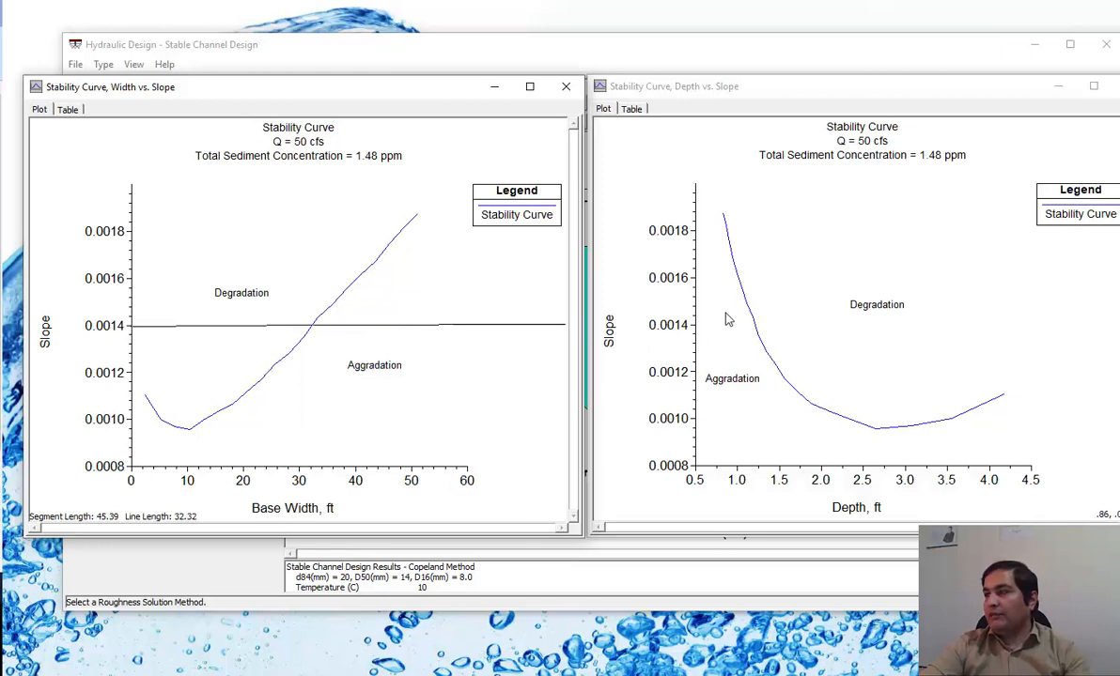
{"action": "left_click", "coordinate": [364, 329]}
{"action": "double_click", "coordinate": [223, 348]}
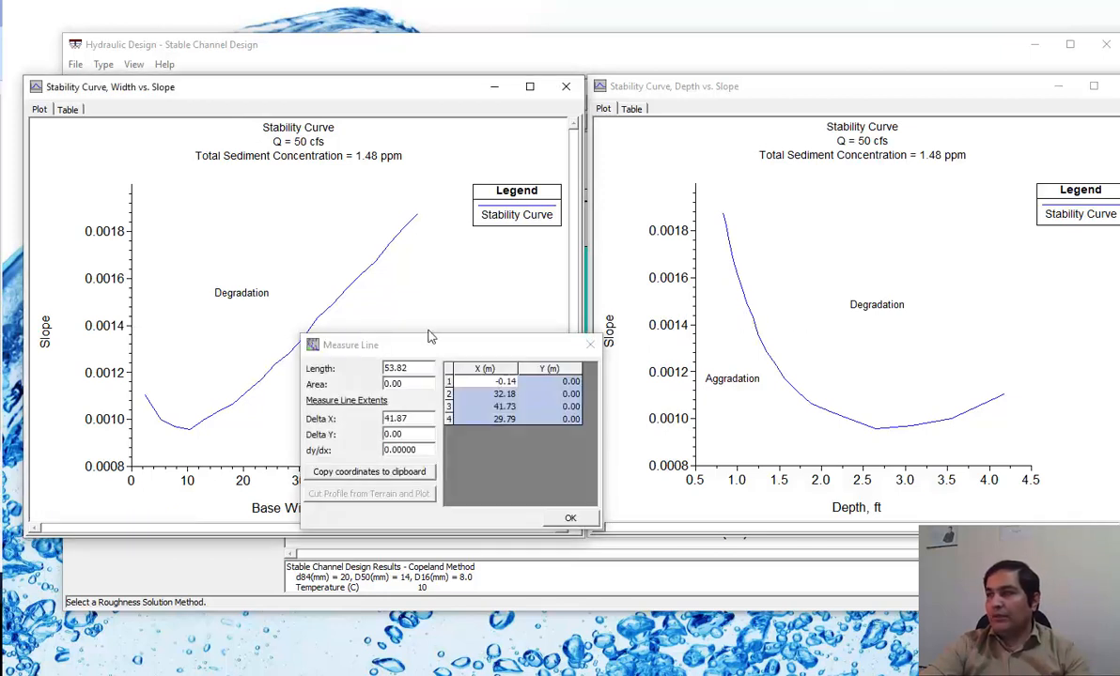
{"action": "left_click", "coordinate": [593, 343]}
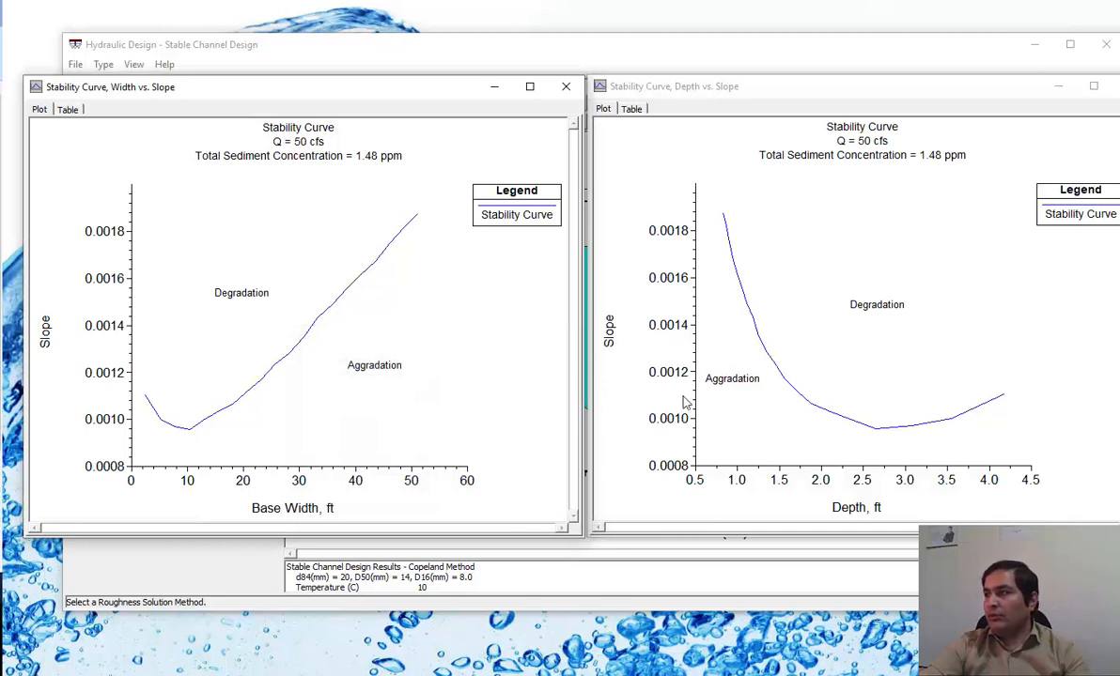
Trace a measuring line on the depth versus slope curve from slope 0.0014 to the curve and down to the depth axis.
{"action": "left_click", "coordinate": [698, 332]}
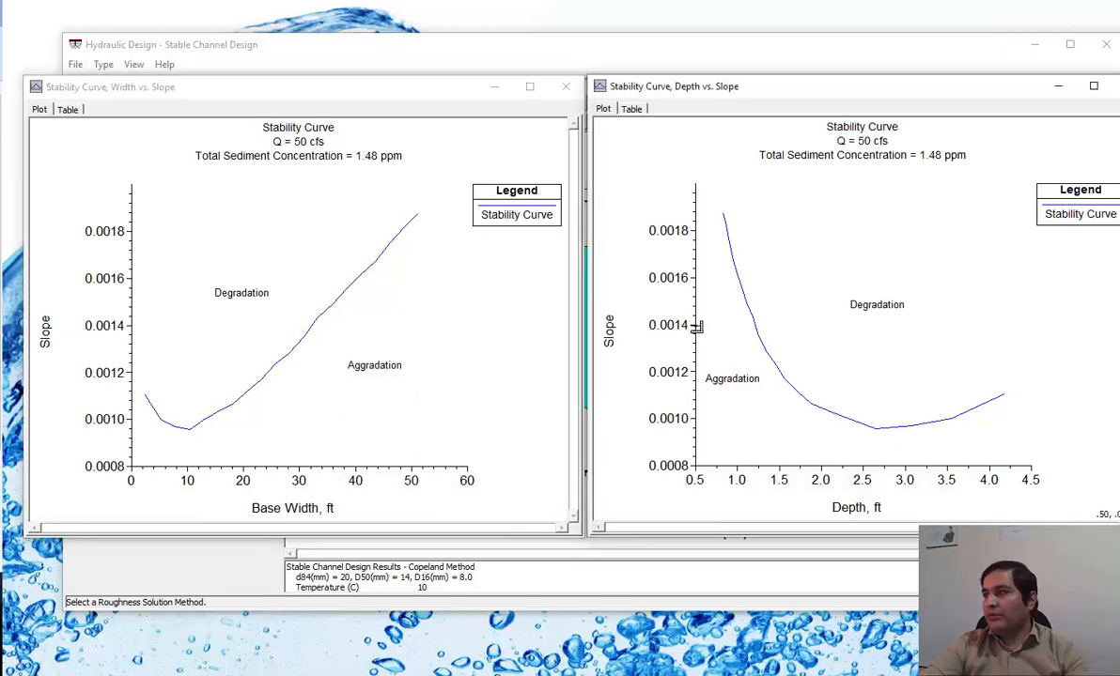
{"action": "left_click", "coordinate": [696, 326]}
{"action": "left_click", "coordinate": [753, 324]}
{"action": "left_click", "coordinate": [756, 464]}
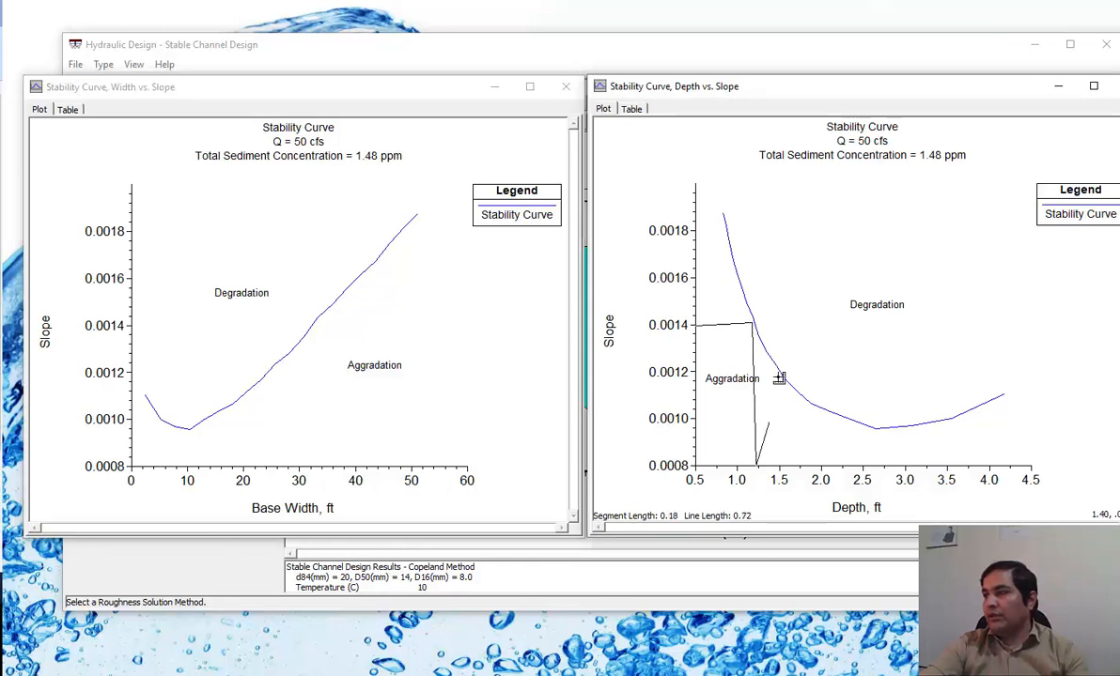
{"action": "double_click", "coordinate": [779, 377]}
{"action": "left_click", "coordinate": [1078, 387]}
Dismiss the remaining line measurement and close both stability curve windows.
{"action": "left_click", "coordinate": [525, 346]}
{"action": "left_click", "coordinate": [471, 345]}
{"action": "double_click", "coordinate": [508, 329]}
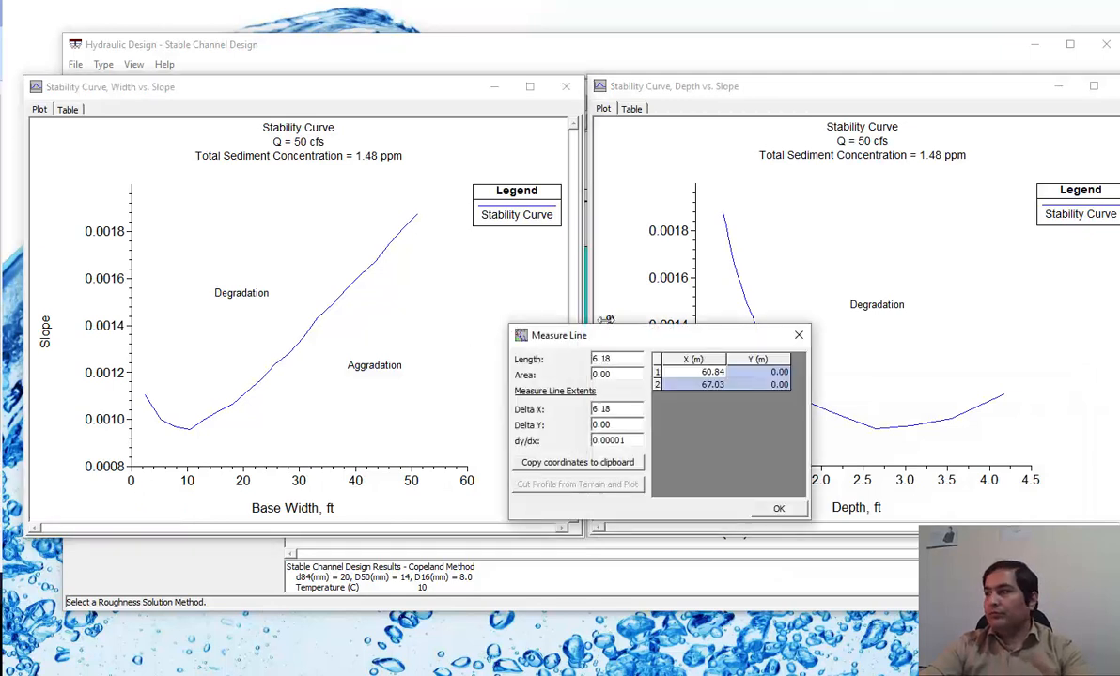
{"action": "left_click", "coordinate": [796, 332]}
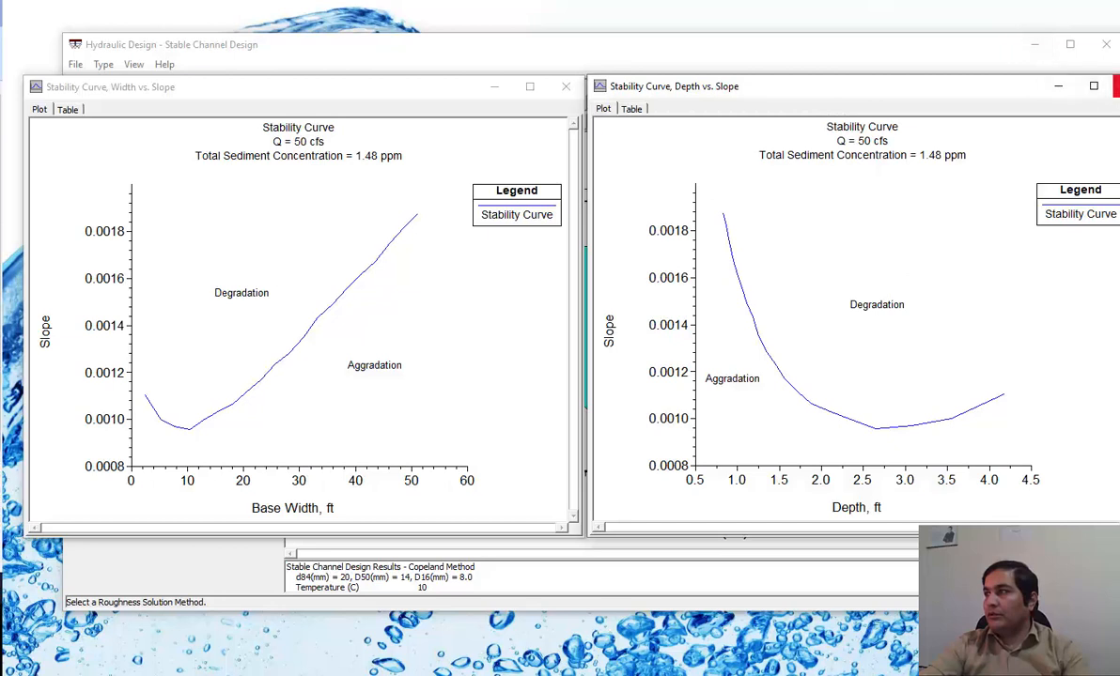
{"action": "left_click", "coordinate": [1115, 85]}
{"action": "left_click", "coordinate": [565, 86]}
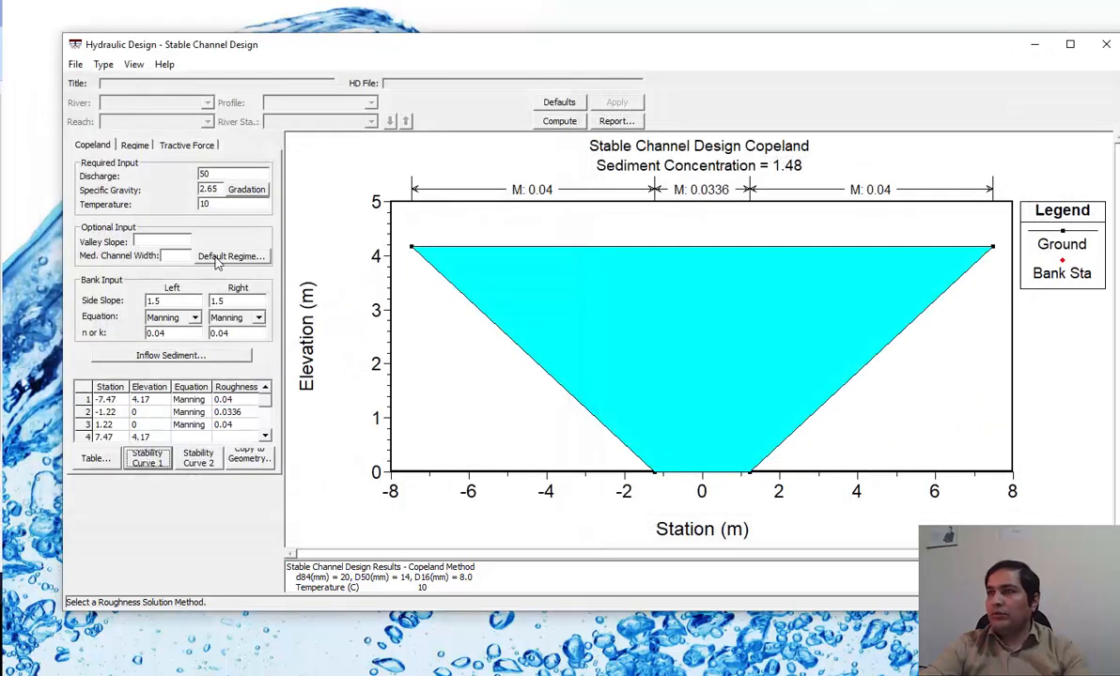
Check the d50 in the Copeland bed material gradation, and enter discharge 50 and d50 14 mm for the Regime method.
{"action": "left_click", "coordinate": [136, 147]}
{"action": "left_click", "coordinate": [241, 191]}
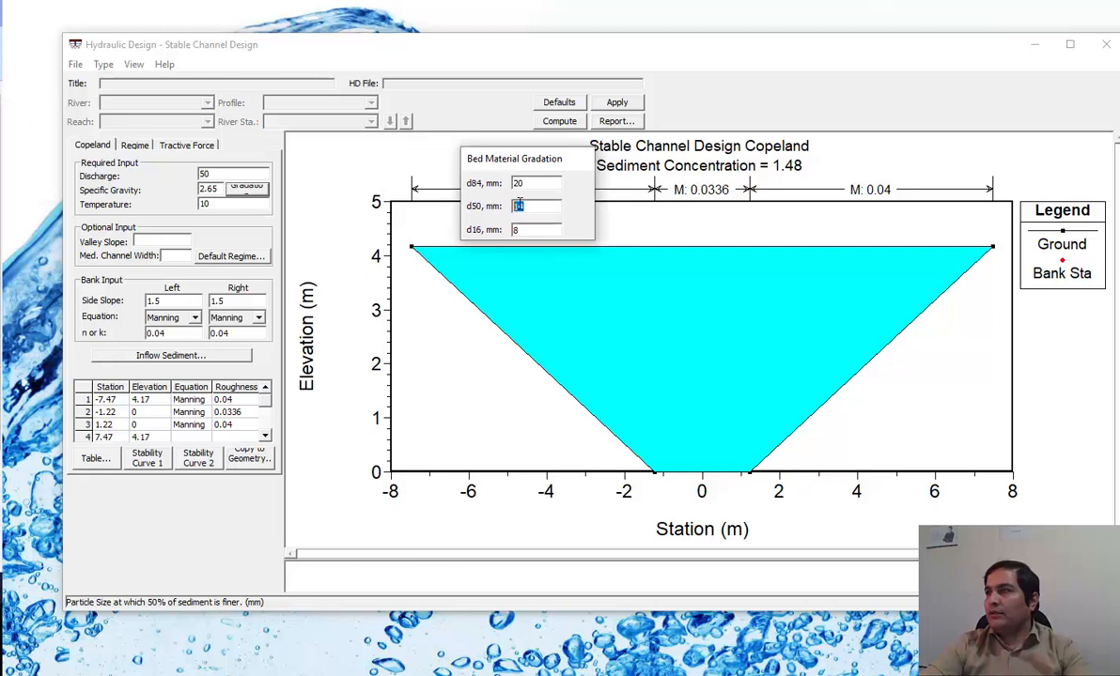
{"action": "right_click", "coordinate": [518, 206]}
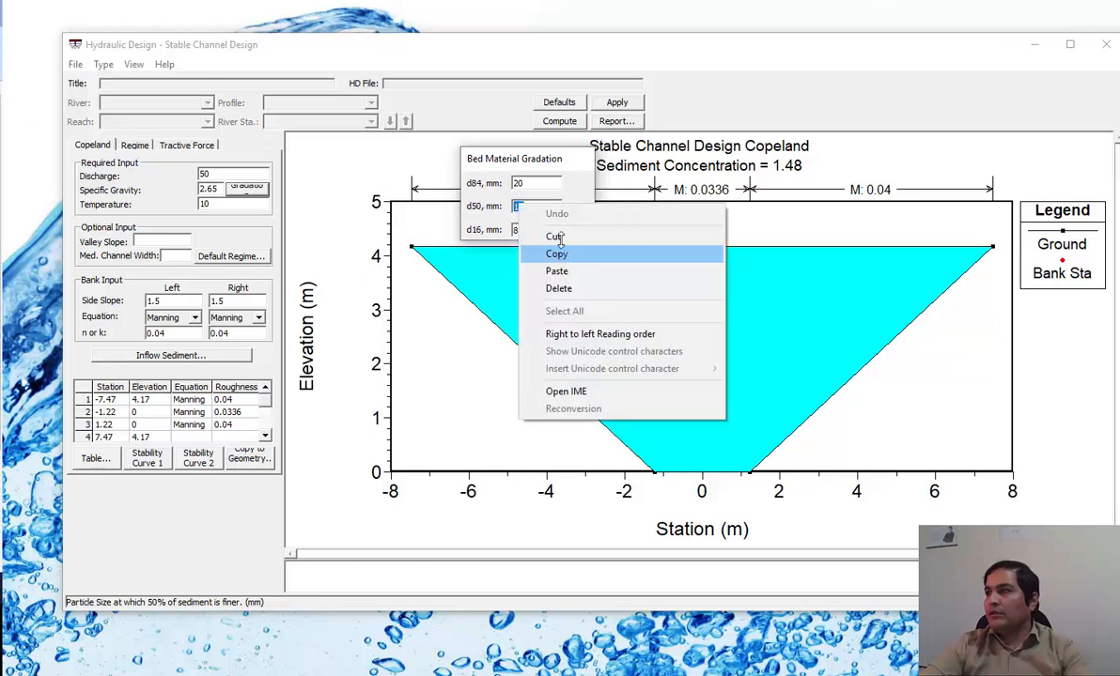
{"action": "left_click", "coordinate": [559, 251]}
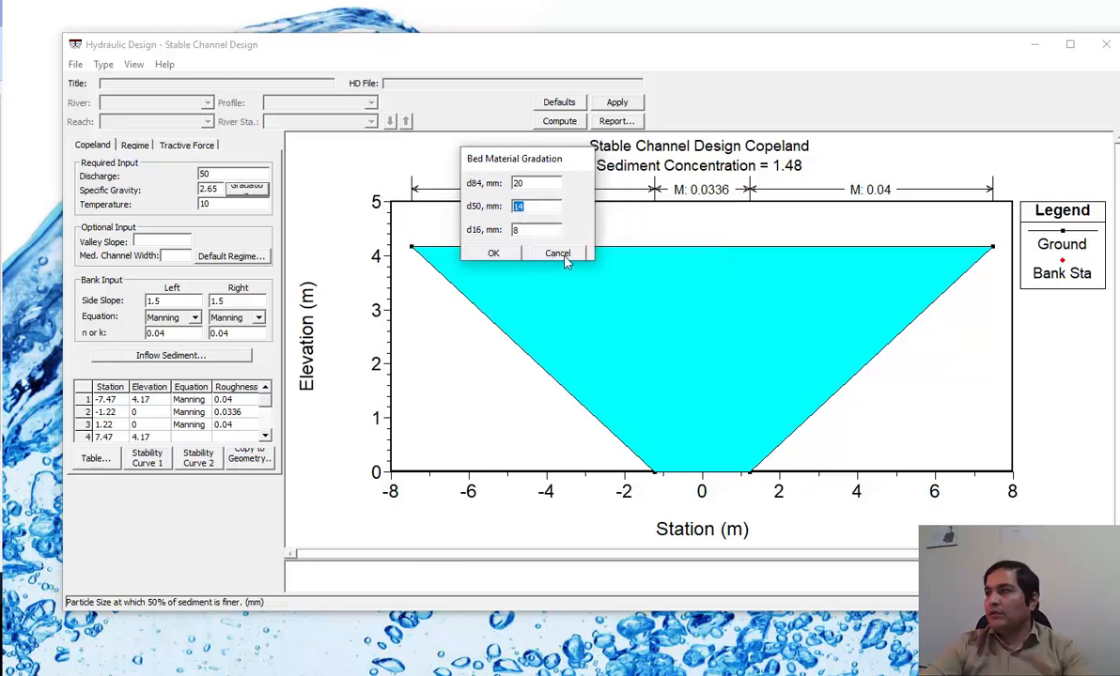
{"action": "left_click", "coordinate": [560, 252]}
{"action": "left_click", "coordinate": [134, 147]}
{"action": "left_click", "coordinate": [233, 210]}
{"action": "type", "text": "14"}
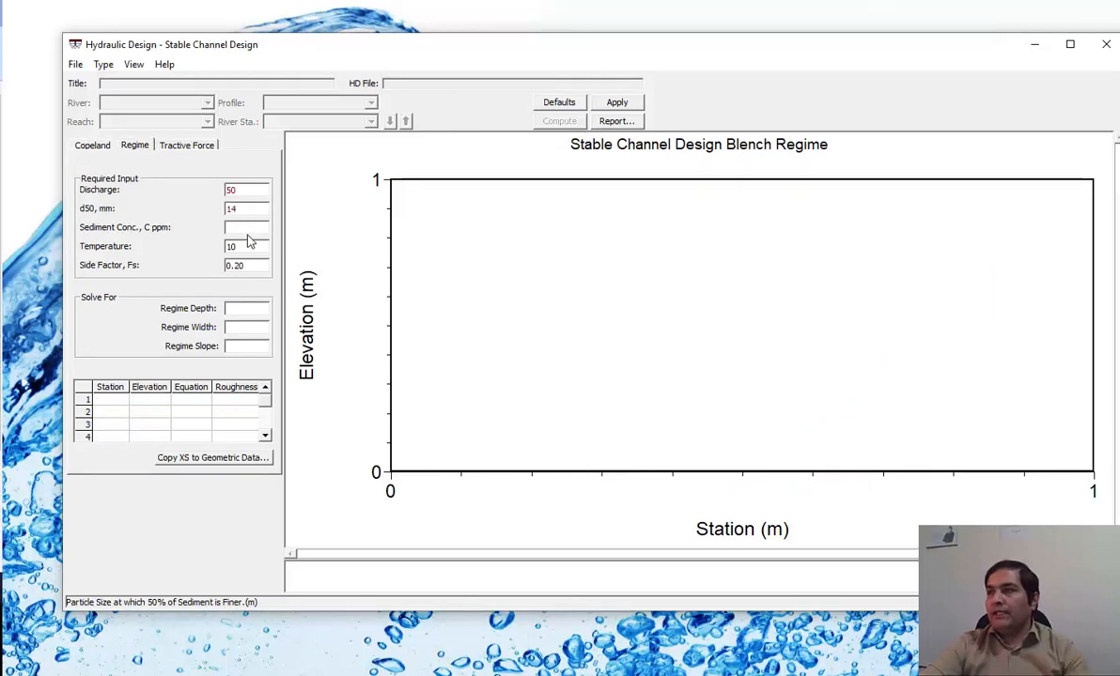
Check the sediment concentration on the Copeland stability curve, and set the Regime sediment concentration to 1.48 ppm and temperature to 20.
{"action": "left_click", "coordinate": [90, 146]}
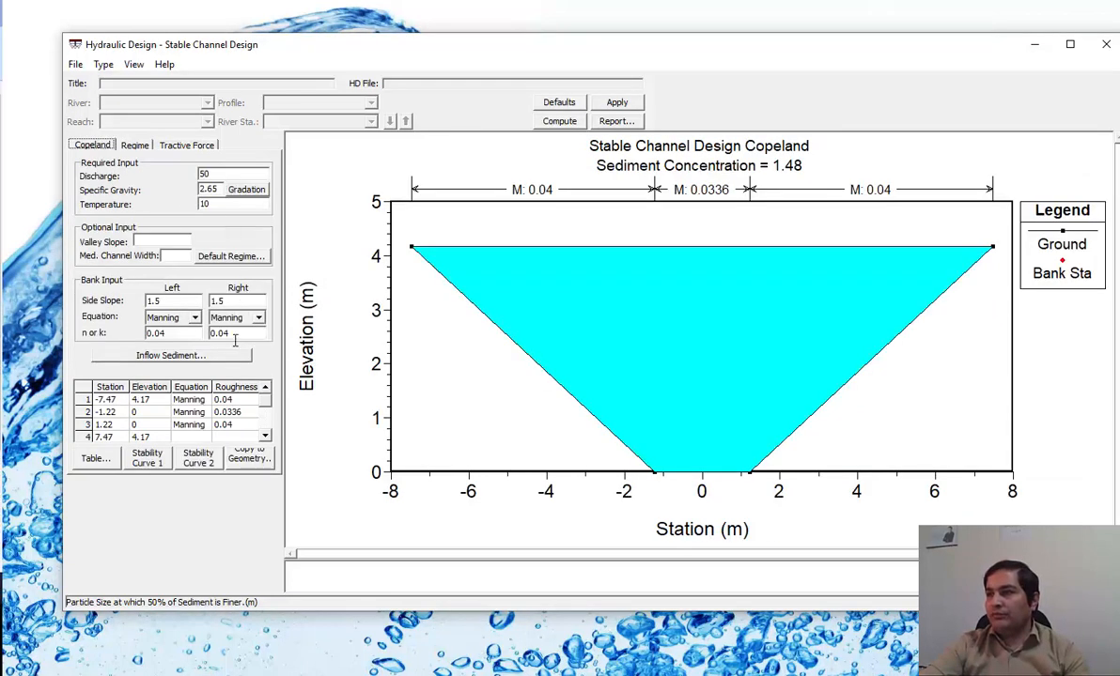
{"action": "left_click", "coordinate": [148, 458]}
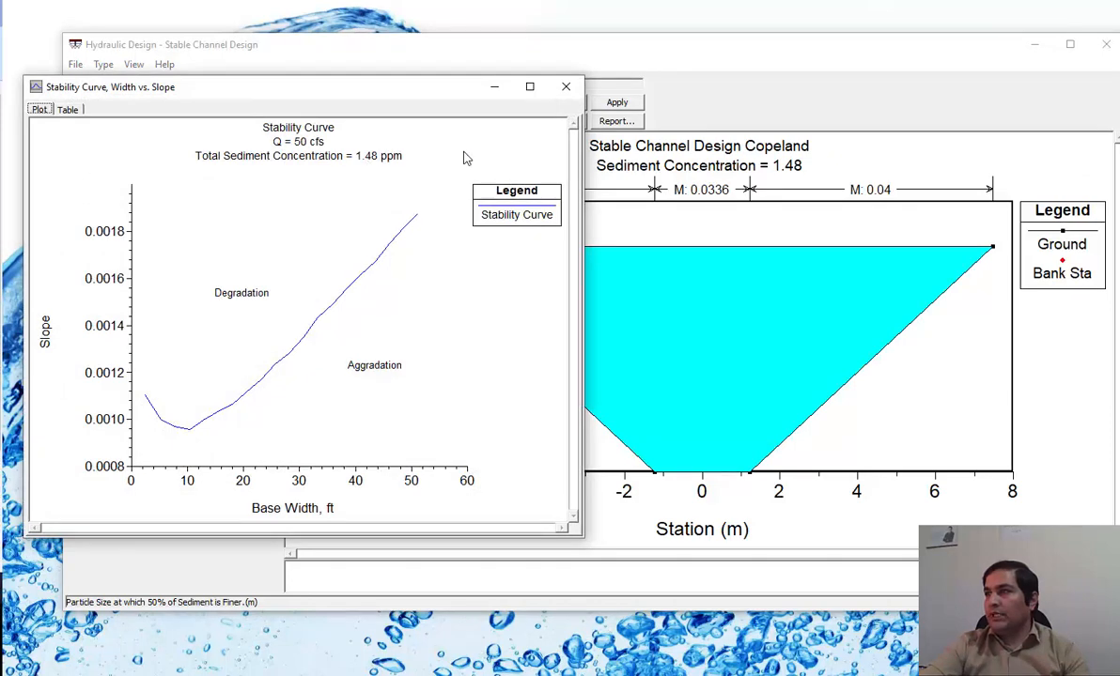
{"action": "left_click", "coordinate": [567, 87]}
{"action": "left_click", "coordinate": [134, 144]}
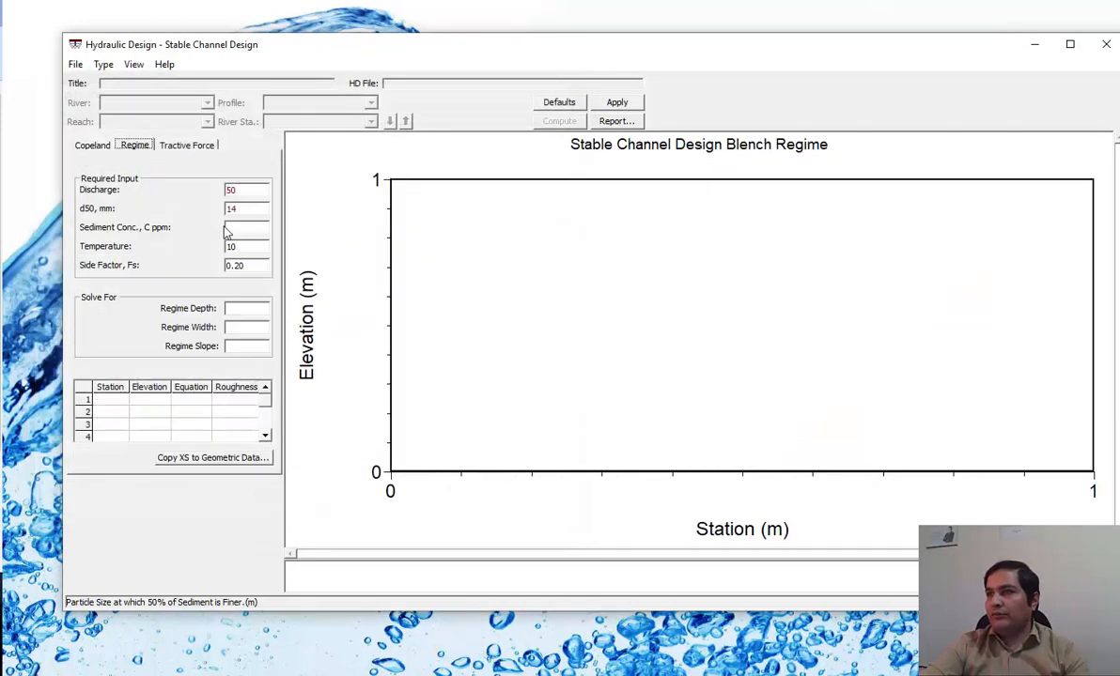
{"action": "type", "text": "1.48"}
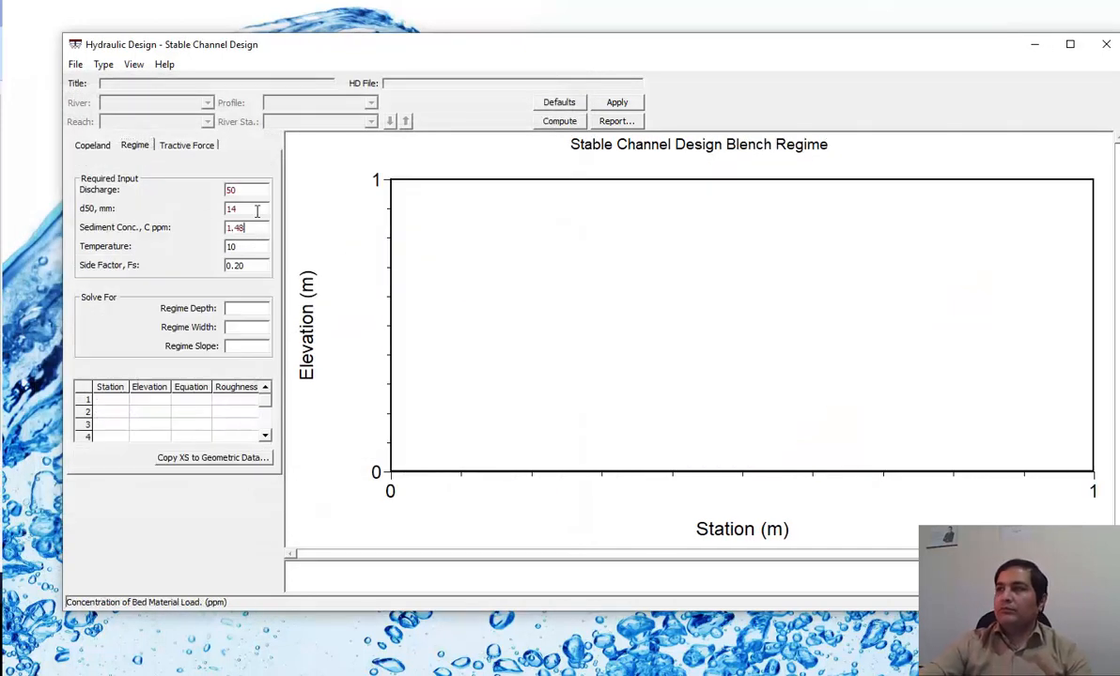
{"action": "key", "text": "Tab"}
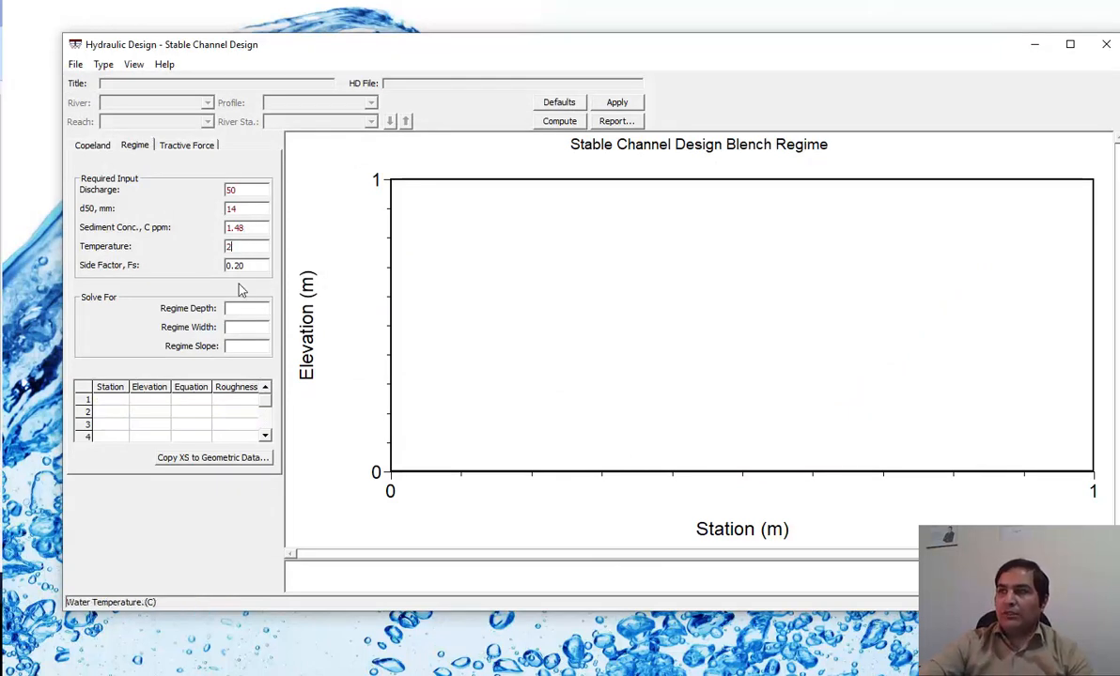
{"action": "type", "text": "20"}
{"action": "left_click", "coordinate": [249, 266]}
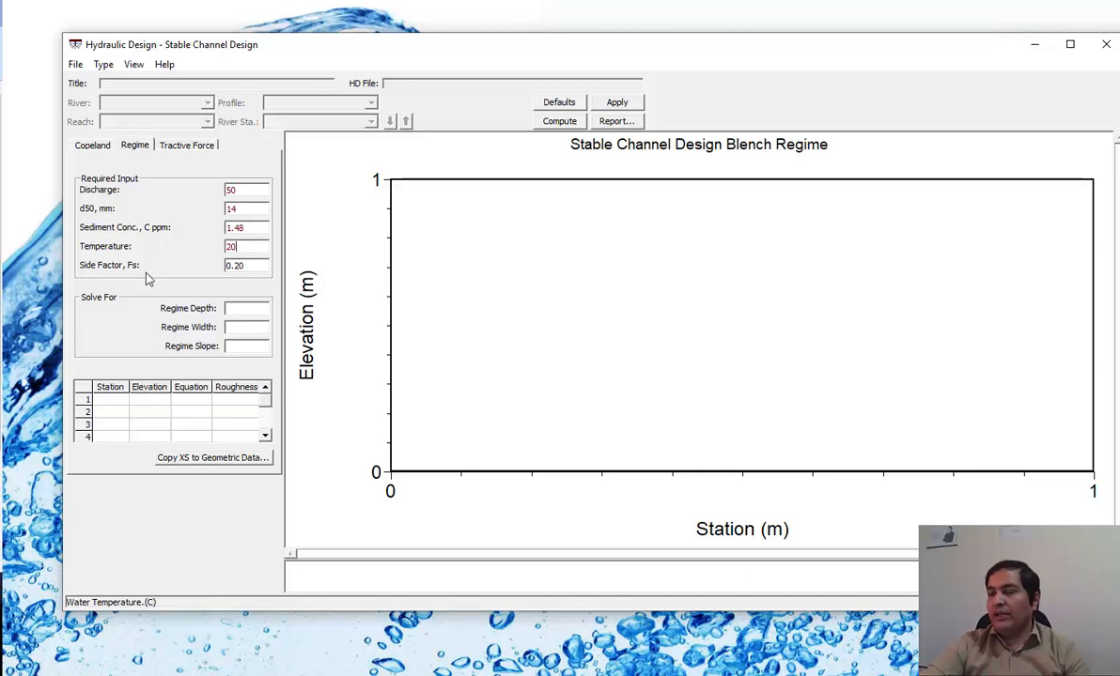
Switch to the HEC-RAS Reference Manual in PDF-XChange Editor and look up Blench's suggested side factor values for different bank materials.
{"action": "key", "text": "alt+Tab"}
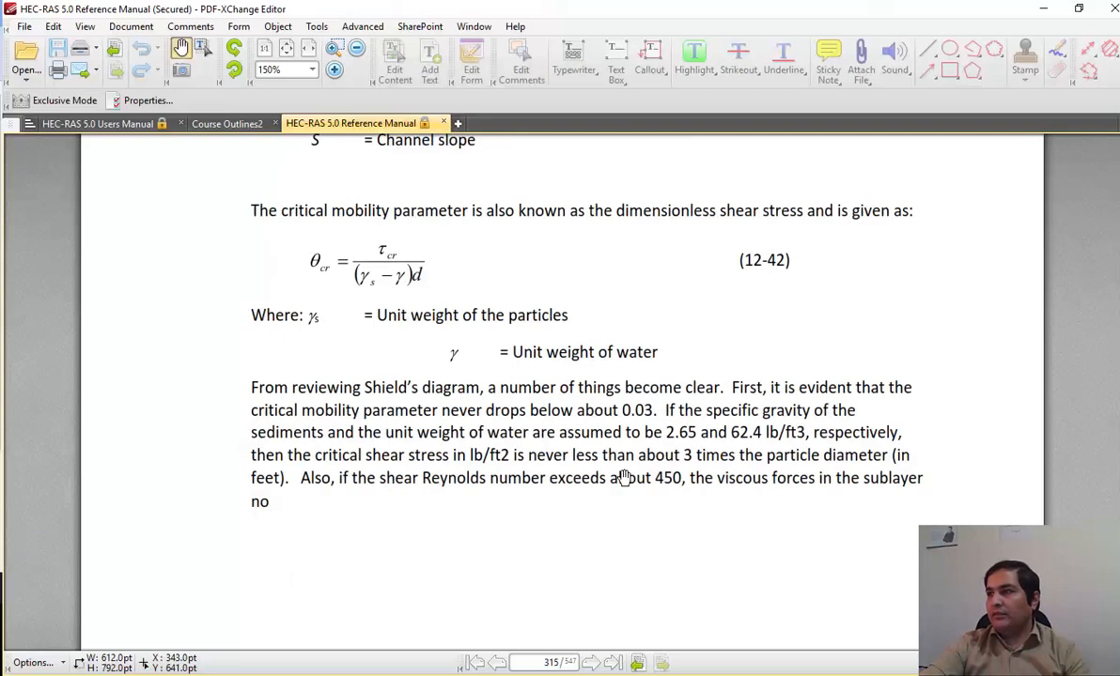
{"action": "scroll", "coordinate": [578, 453], "scroll_direction": "up", "scroll_amount": 10}
{"action": "scroll", "coordinate": [566, 434], "scroll_direction": "up", "scroll_amount": 15}
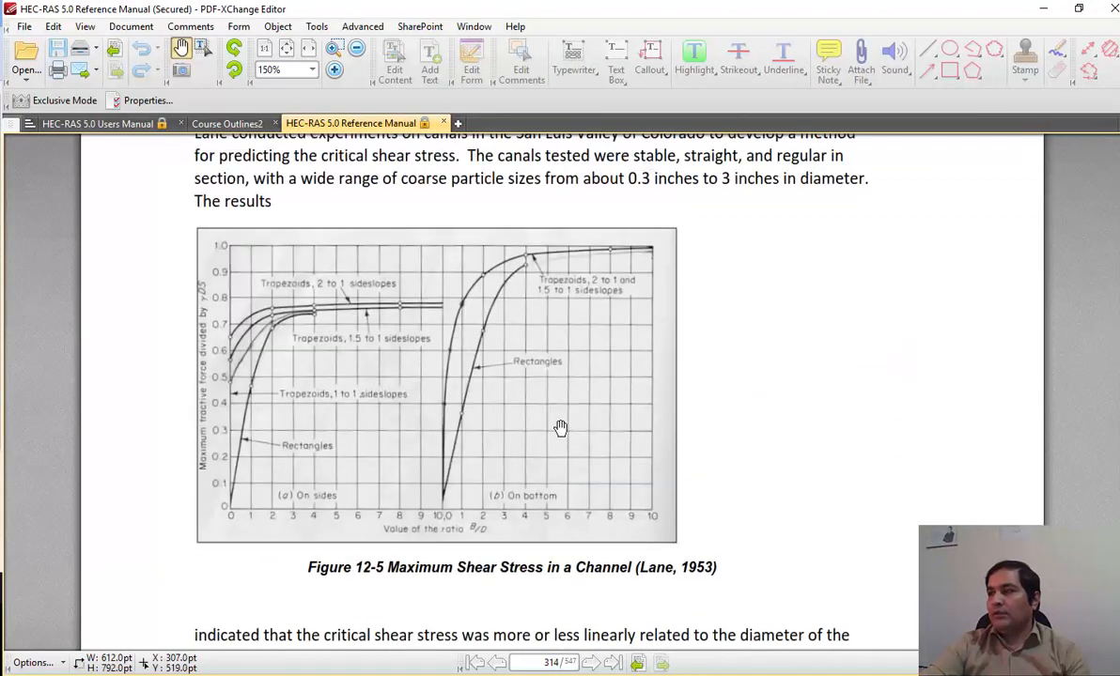
{"action": "scroll", "coordinate": [549, 426], "scroll_direction": "up", "scroll_amount": 5}
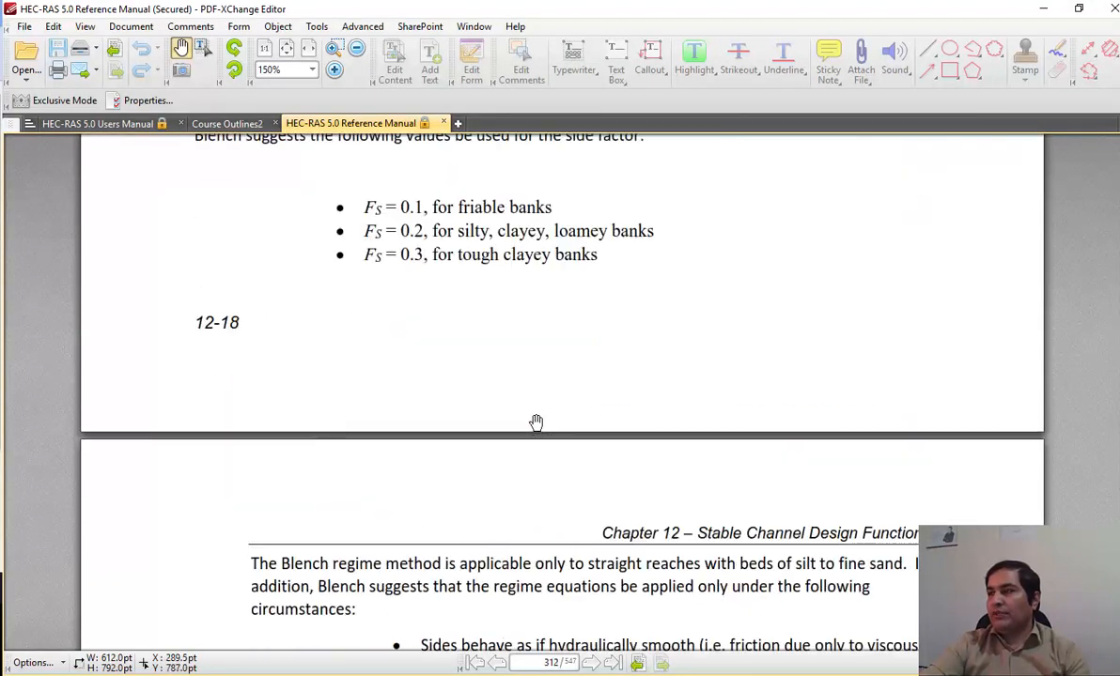
{"action": "scroll", "coordinate": [594, 464], "scroll_direction": "down", "scroll_amount": 1}
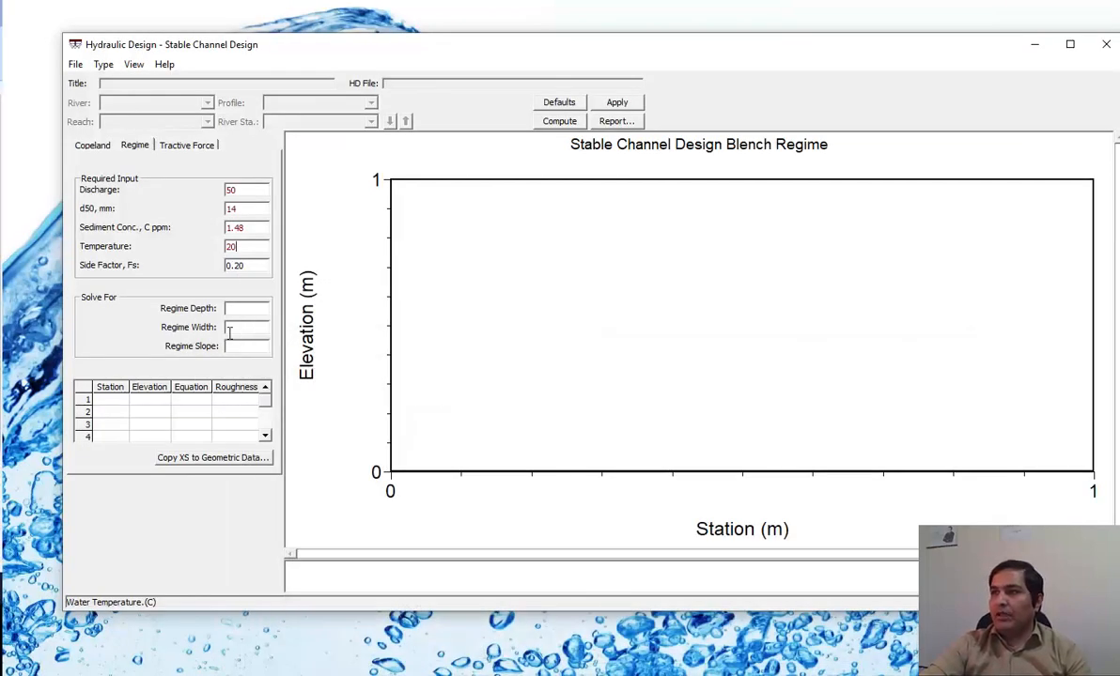
Apply the inputs, compute the Blench regime channel, and inspect the solved regime depth, width and slope.
{"action": "left_click", "coordinate": [626, 105]}
{"action": "left_click", "coordinate": [562, 123]}
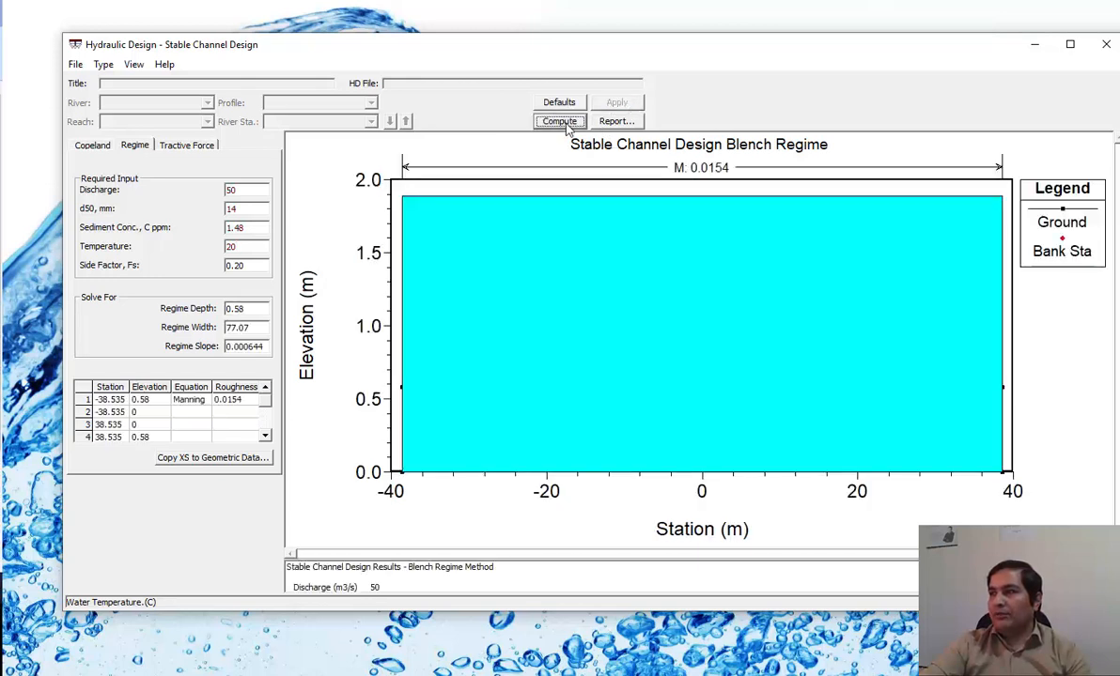
{"action": "left_click_drag", "start_coordinate": [245, 313], "coordinate": [207, 350]}
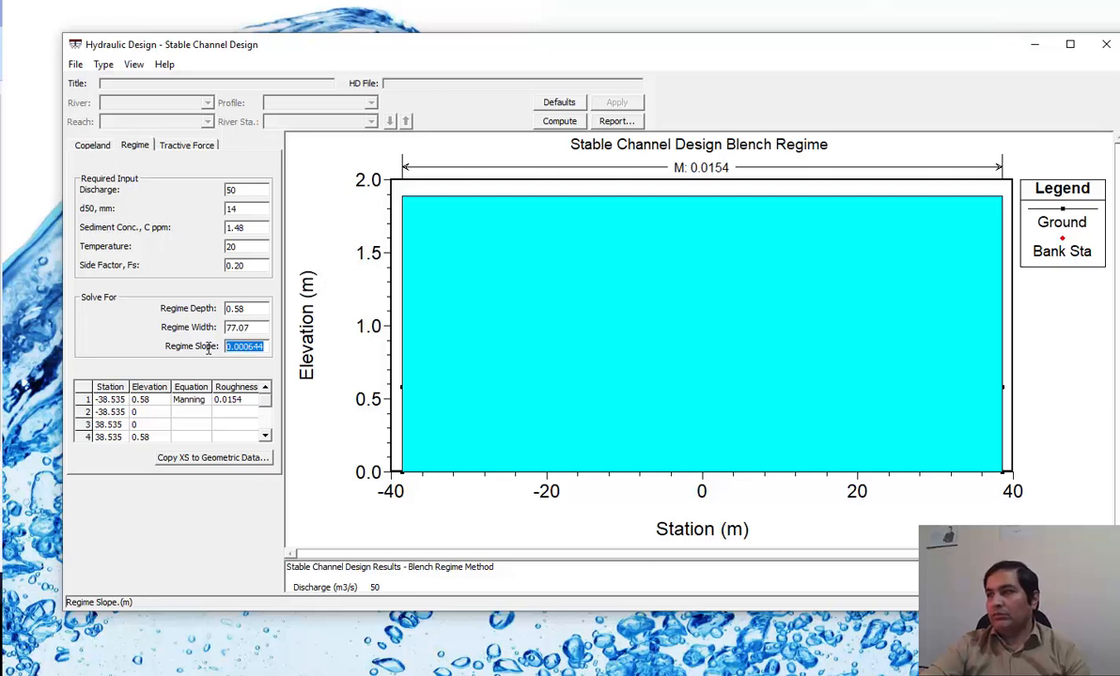
{"action": "left_click", "coordinate": [254, 329]}
{"action": "left_click", "coordinate": [253, 312]}
{"action": "left_click", "coordinate": [255, 329]}
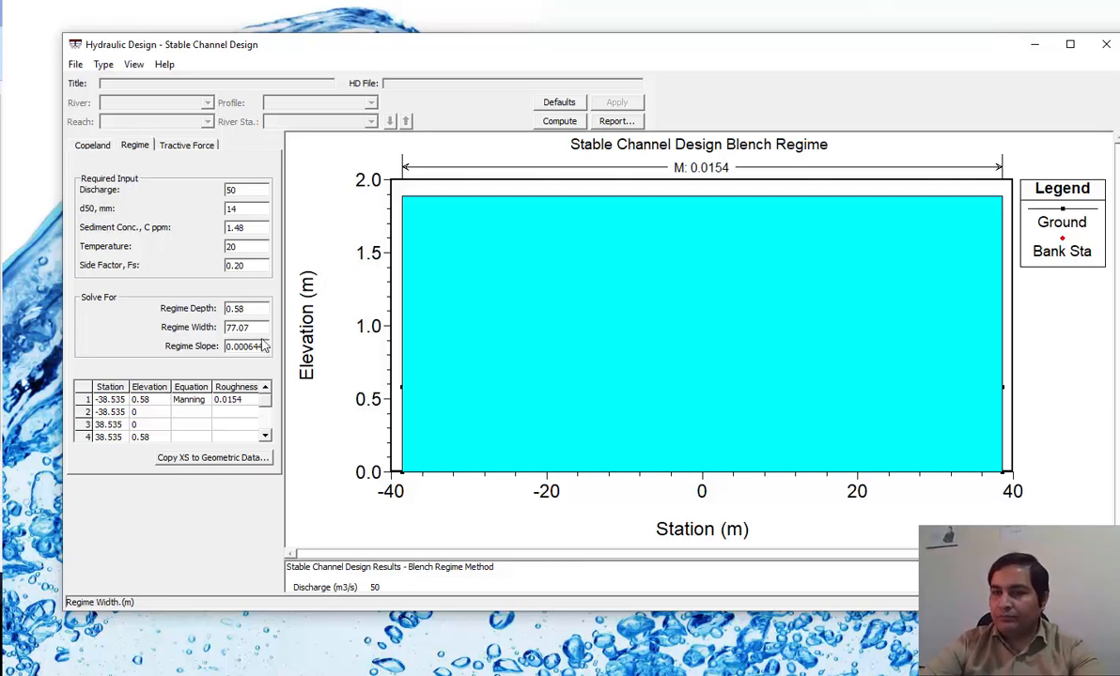
Review the Copeland cross-section and its width versus slope stability curve for comparison, and return to the Regime design.
{"action": "left_click", "coordinate": [94, 143]}
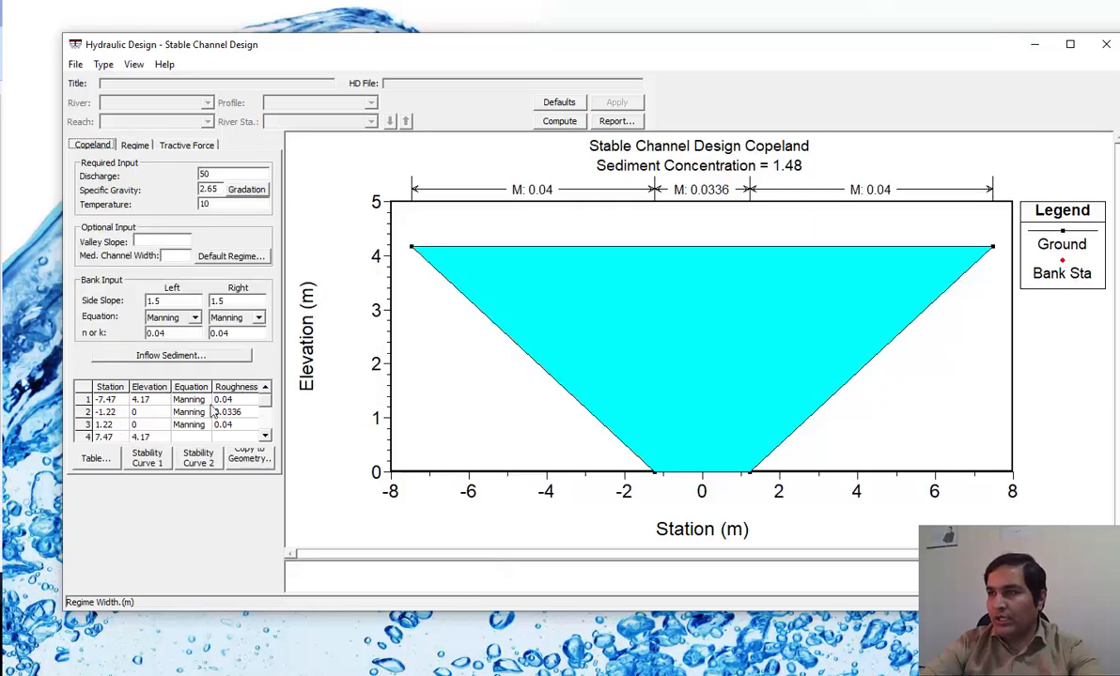
{"action": "left_click", "coordinate": [153, 458]}
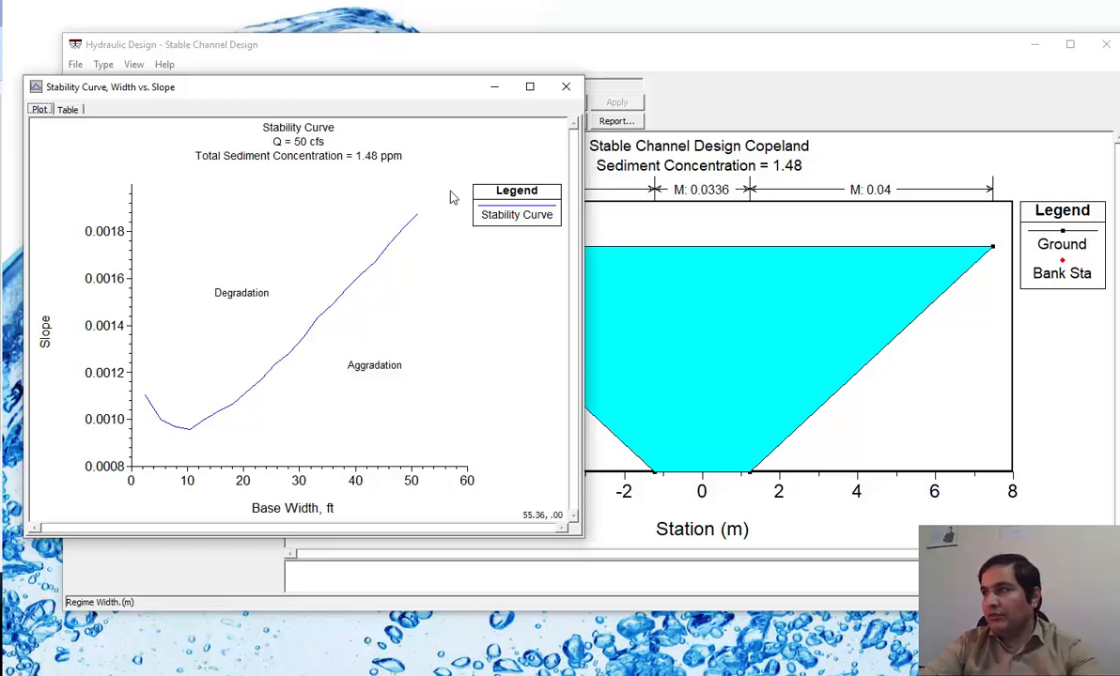
{"action": "left_click", "coordinate": [565, 87]}
{"action": "left_click", "coordinate": [136, 145]}
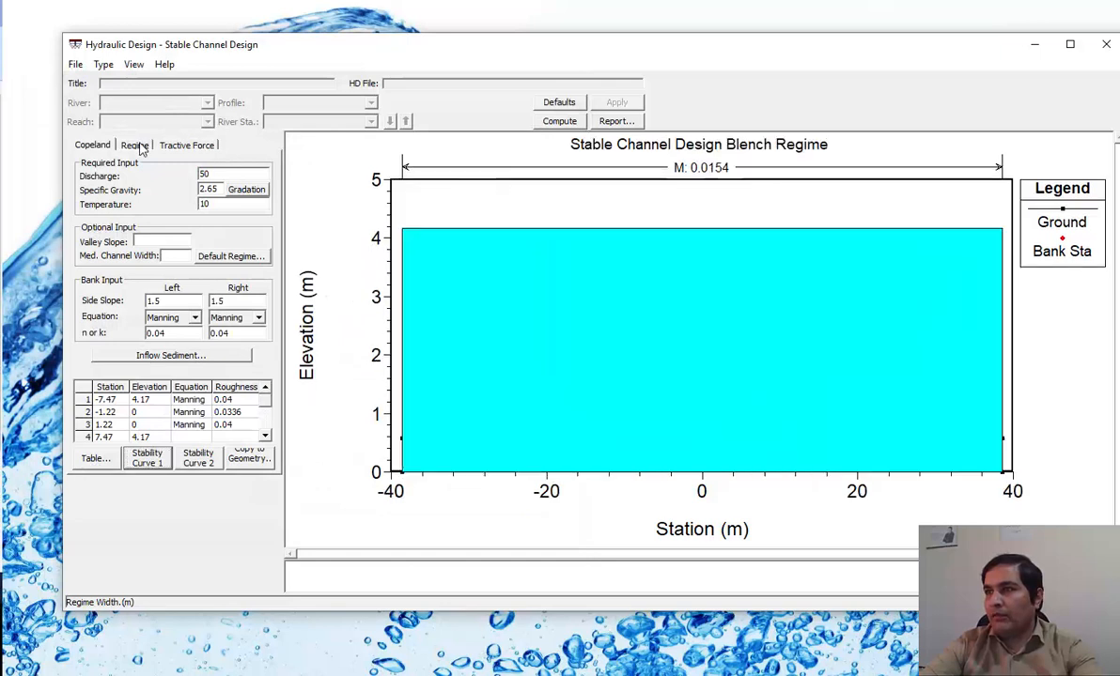
Examine the computed regime depth and regime width of the Blench channel.
{"action": "left_click", "coordinate": [248, 307]}
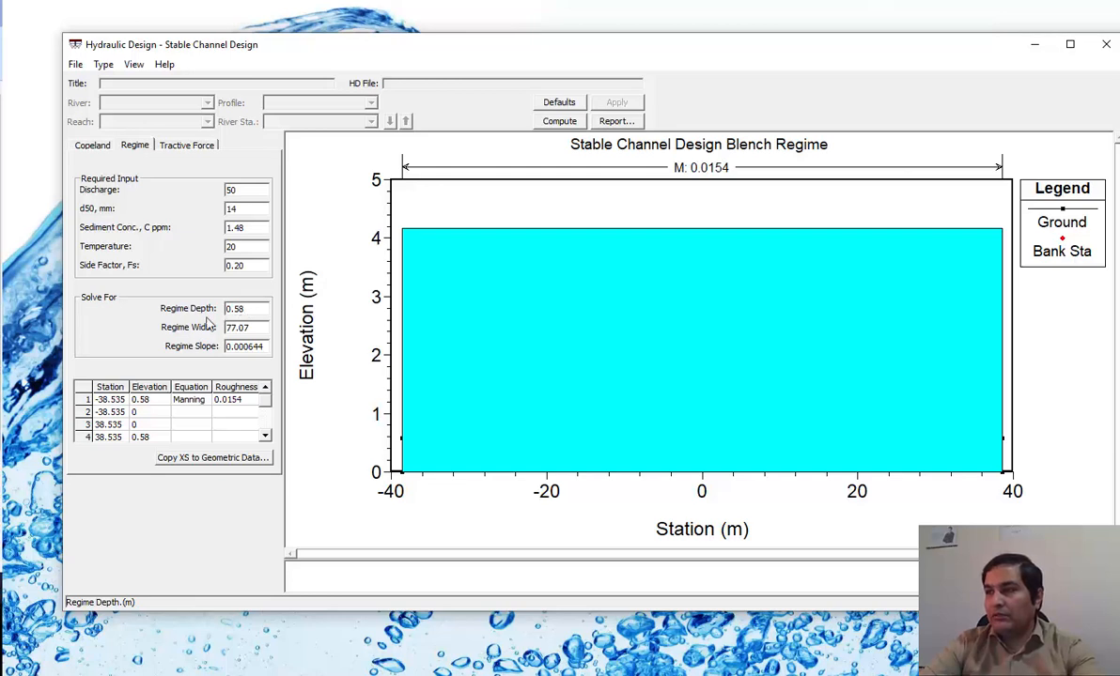
{"action": "left_click_drag", "start_coordinate": [248, 311], "coordinate": [215, 309]}
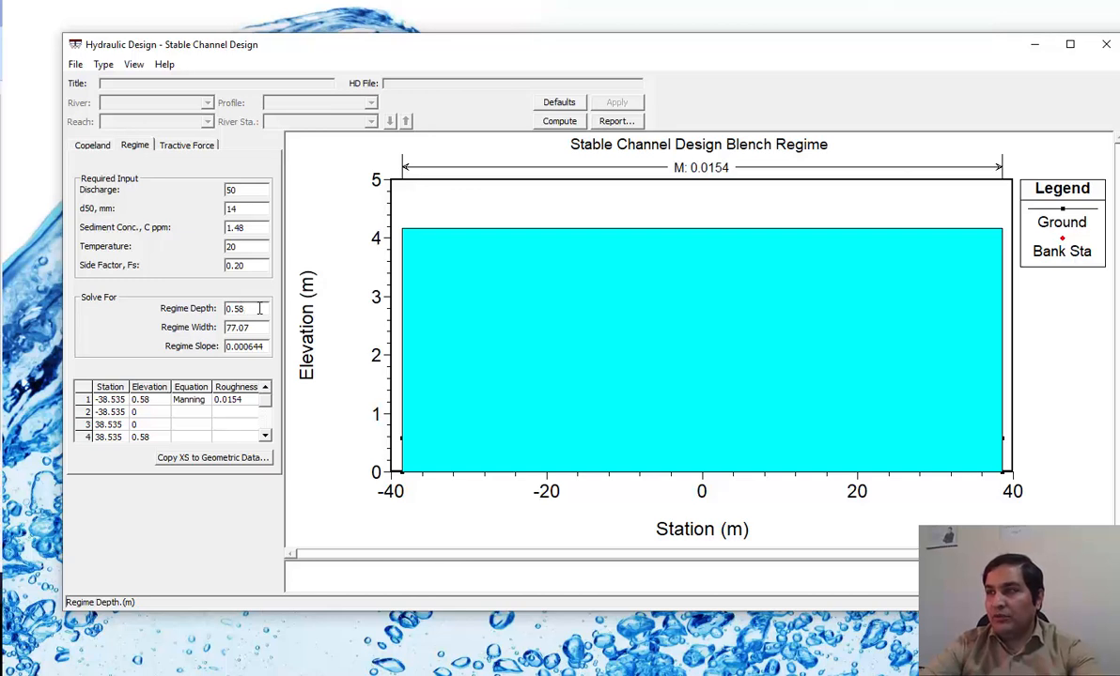
{"action": "left_click_drag", "start_coordinate": [248, 309], "coordinate": [210, 303]}
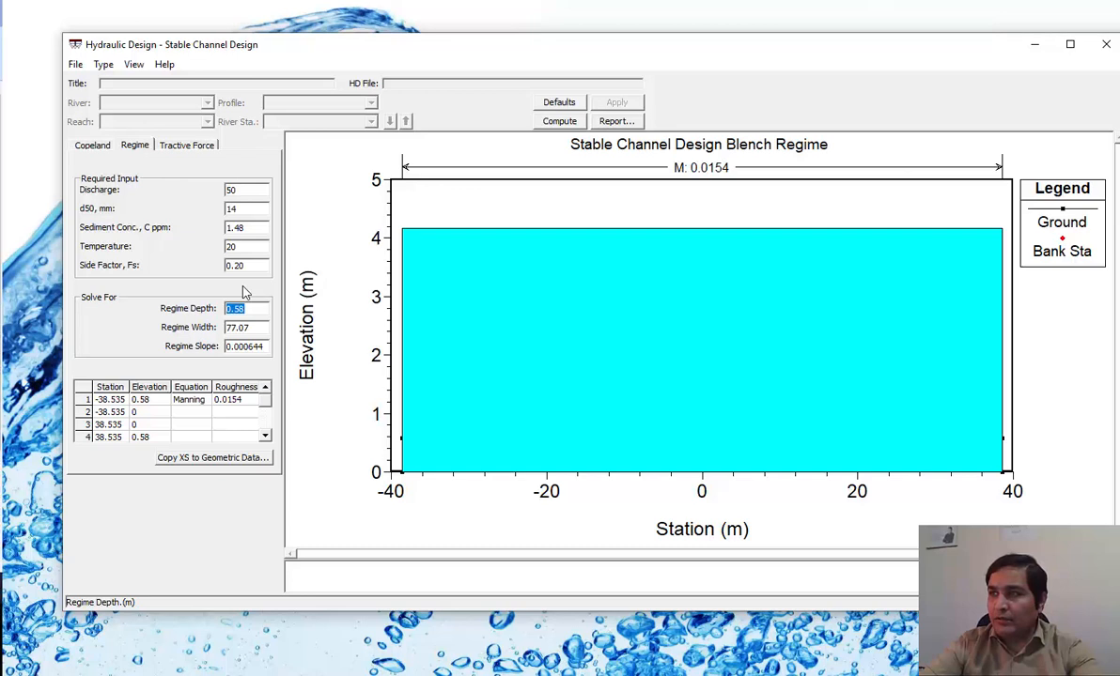
{"action": "left_click_drag", "start_coordinate": [265, 348], "coordinate": [215, 330]}
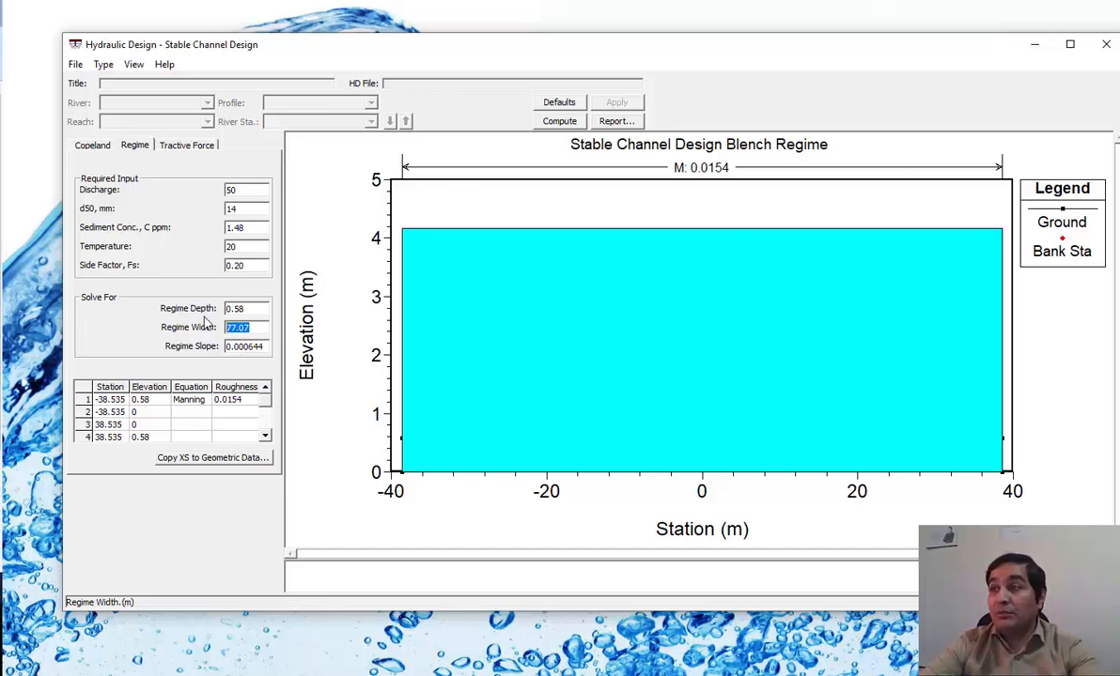
{"action": "left_click", "coordinate": [260, 311]}
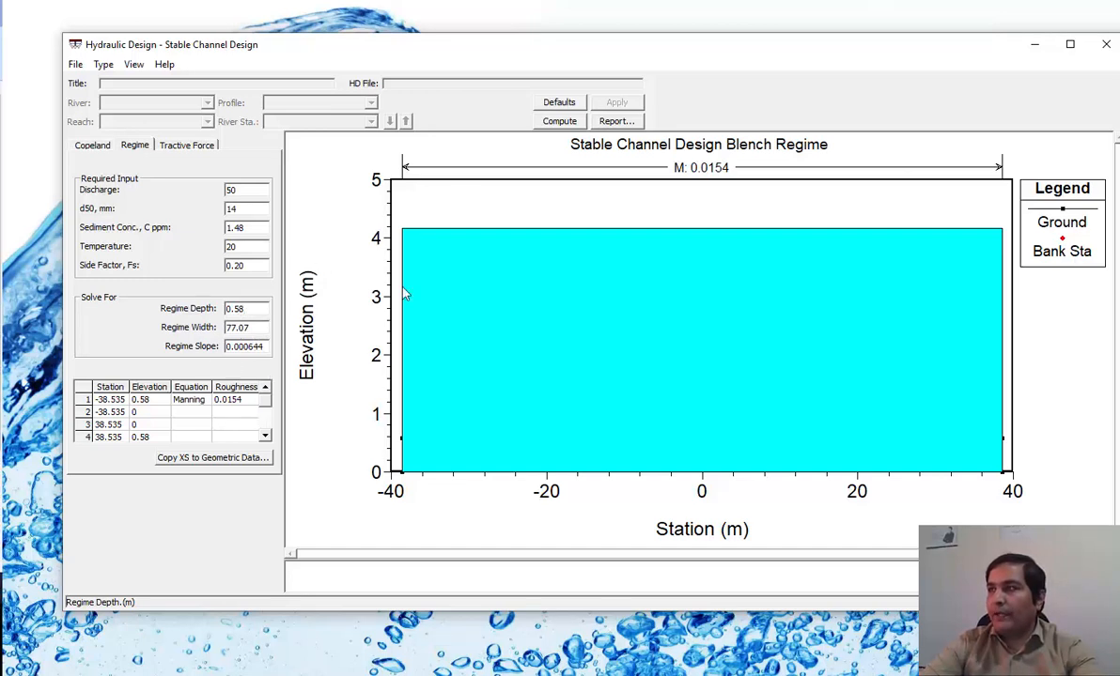
Open the Tractive Force design and set the discharge to 50 and the temperature to 20.
{"action": "left_click", "coordinate": [193, 150]}
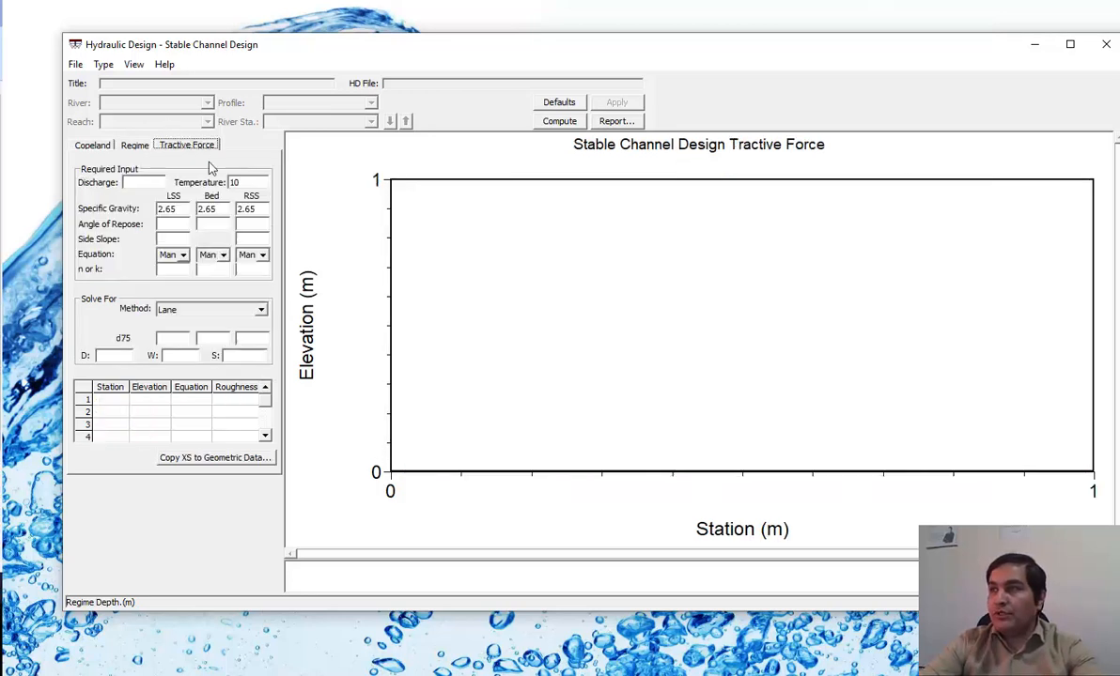
{"action": "left_click", "coordinate": [140, 185]}
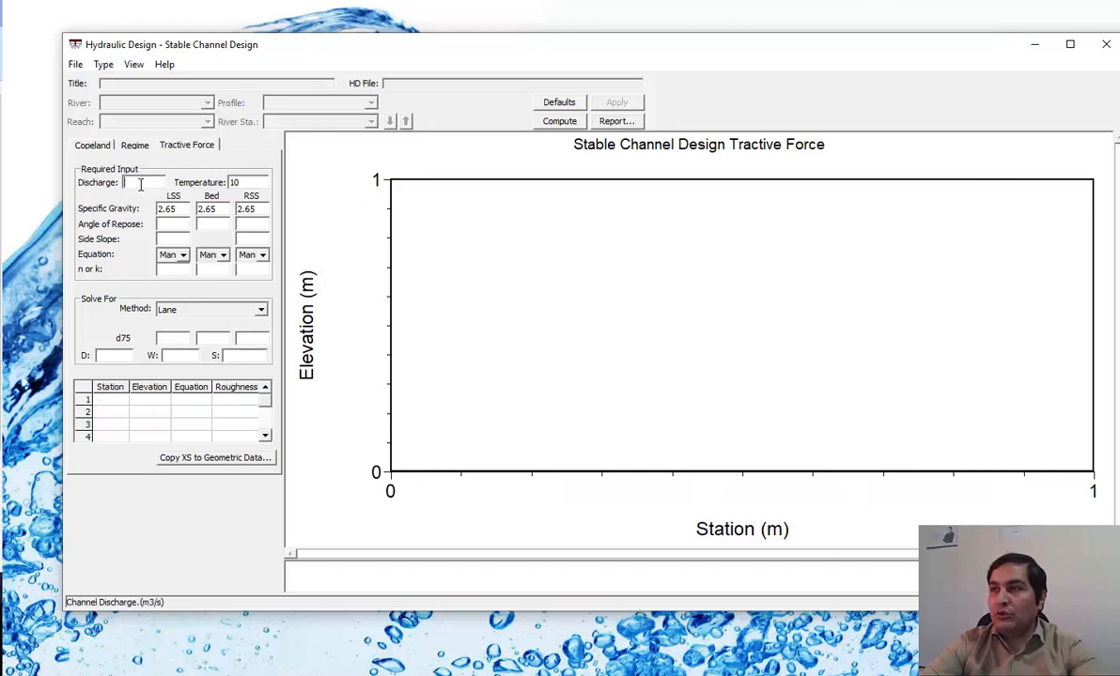
{"action": "type", "text": "500"}
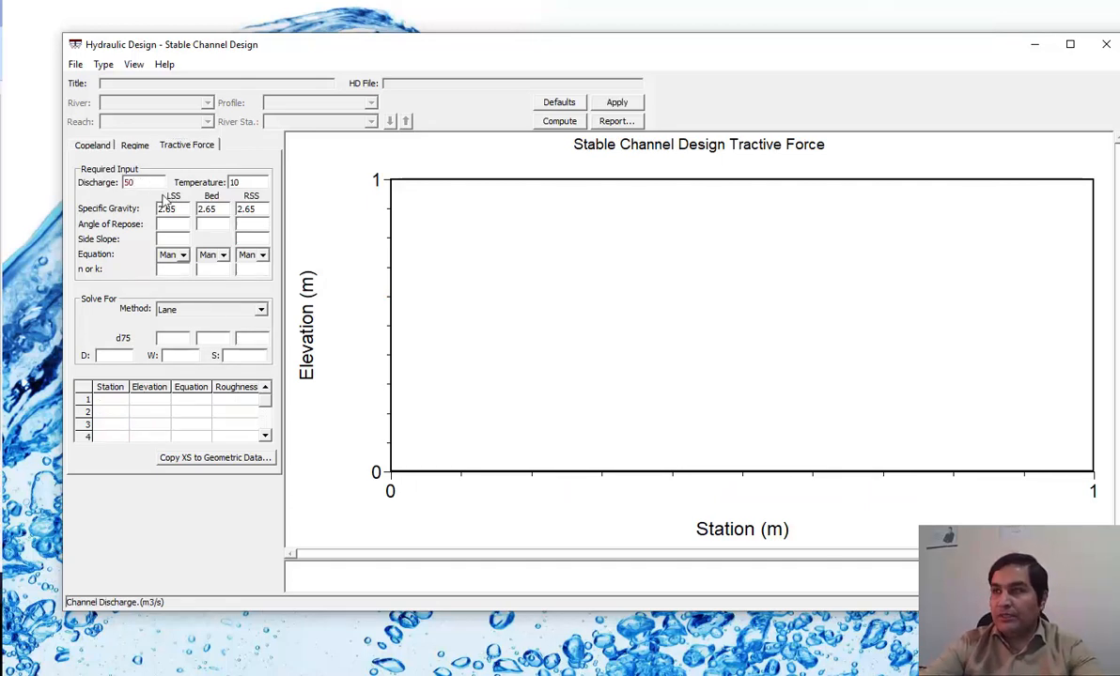
{"action": "double_click", "coordinate": [251, 184]}
{"action": "type", "text": "20"}
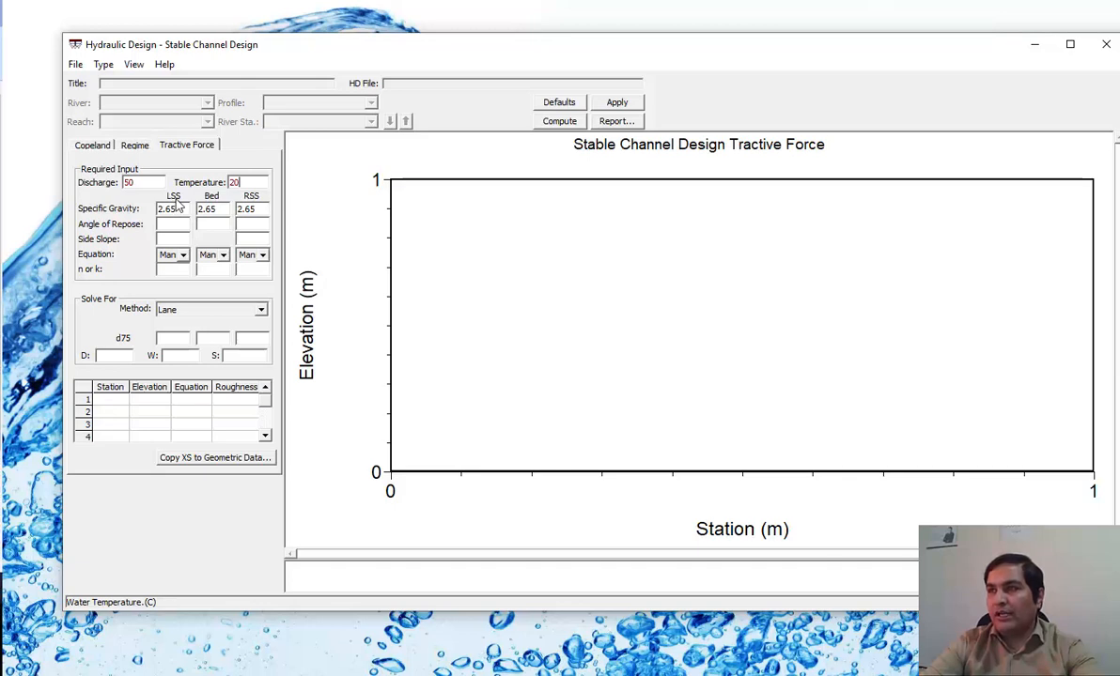
Set the angle of repose to 30 for both side slopes and the bed, and both side slopes to 1.5.
{"action": "left_click", "coordinate": [177, 226]}
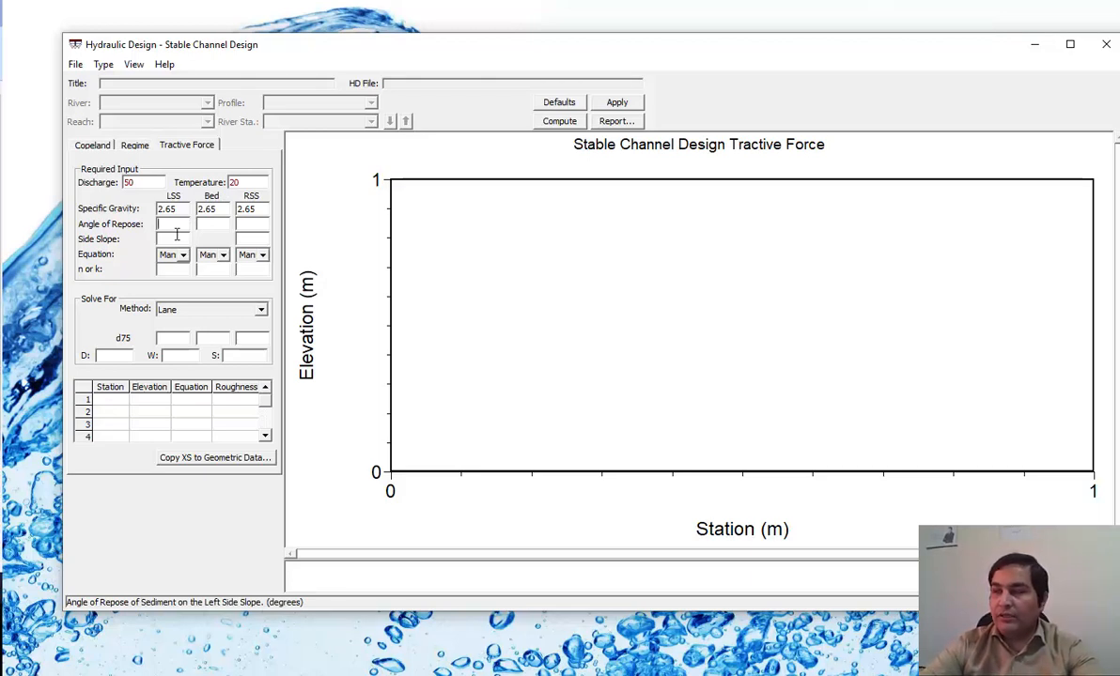
{"action": "type", "text": "30"}
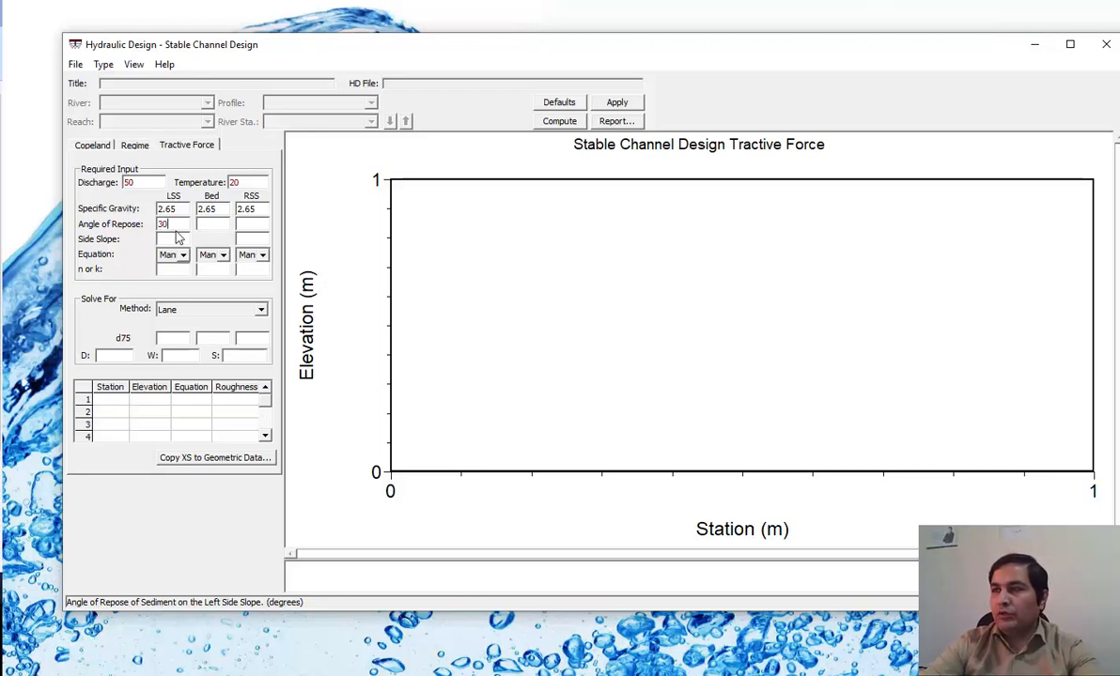
{"action": "left_click", "coordinate": [216, 223]}
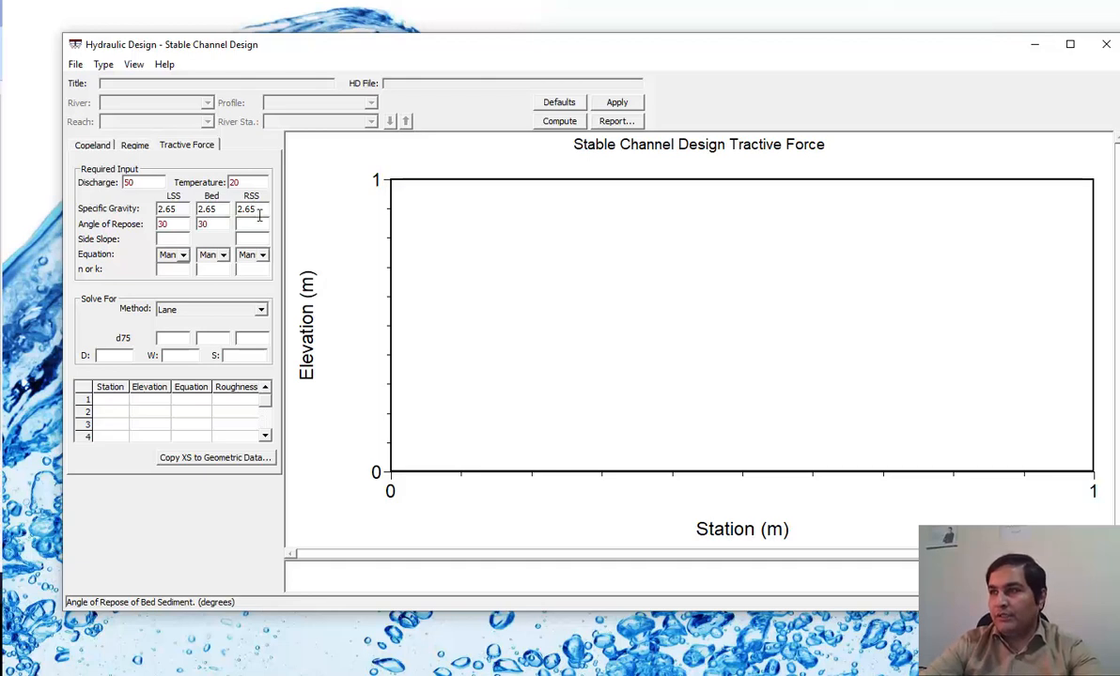
{"action": "left_click", "coordinate": [252, 224]}
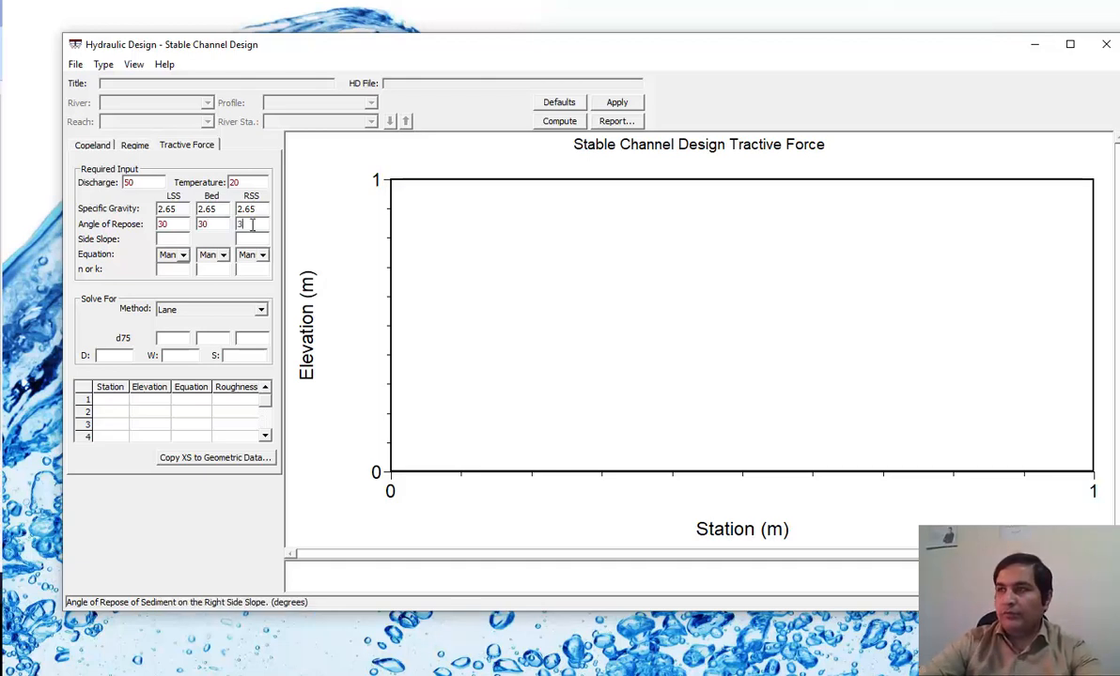
{"action": "left_click", "coordinate": [173, 240]}
{"action": "type", "text": "1.5"}
{"action": "left_click", "coordinate": [253, 242]}
{"action": "type", "text": "1.5"}
Enter a Manning's n of 0.04 for the left side slope, the bed and the right side slope.
{"action": "left_click", "coordinate": [175, 269]}
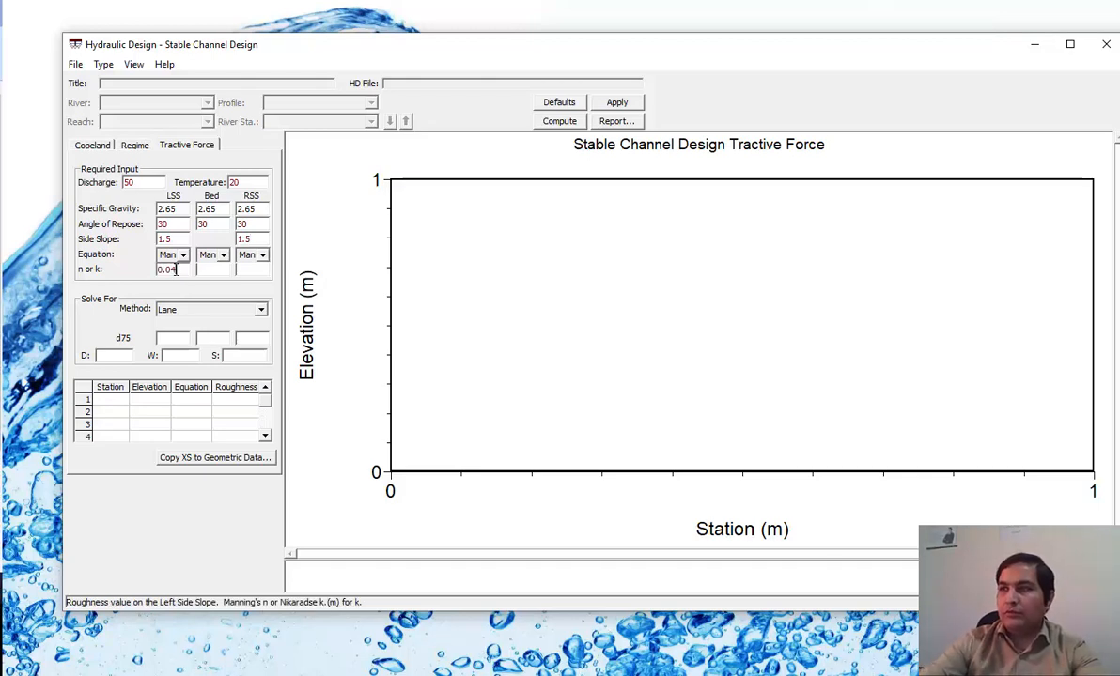
{"action": "left_click_drag", "start_coordinate": [172, 269], "coordinate": [152, 270]}
{"action": "key", "text": "ctrl+c"}
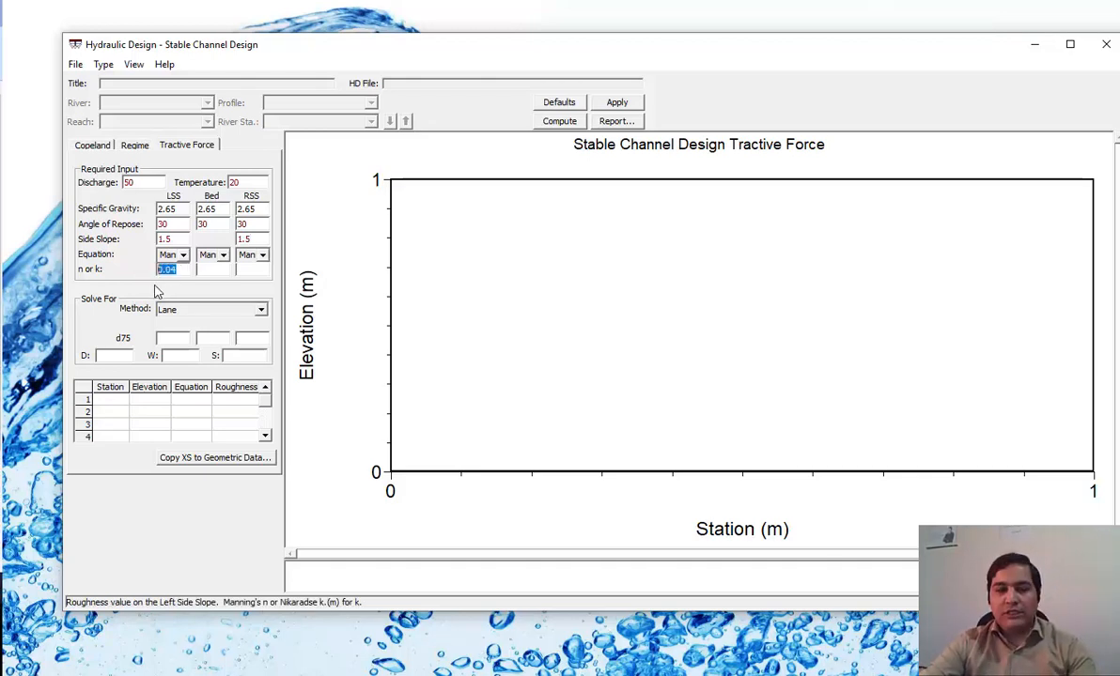
{"action": "left_click", "coordinate": [203, 270]}
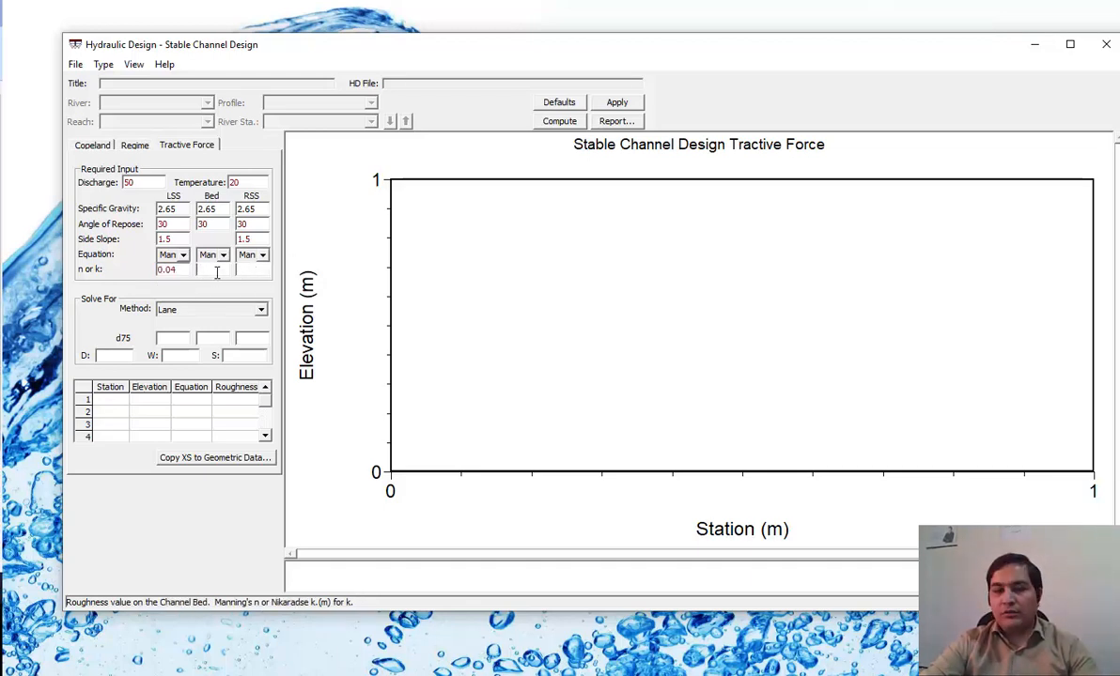
{"action": "key", "text": "ctrl+v"}
{"action": "left_click", "coordinate": [244, 270]}
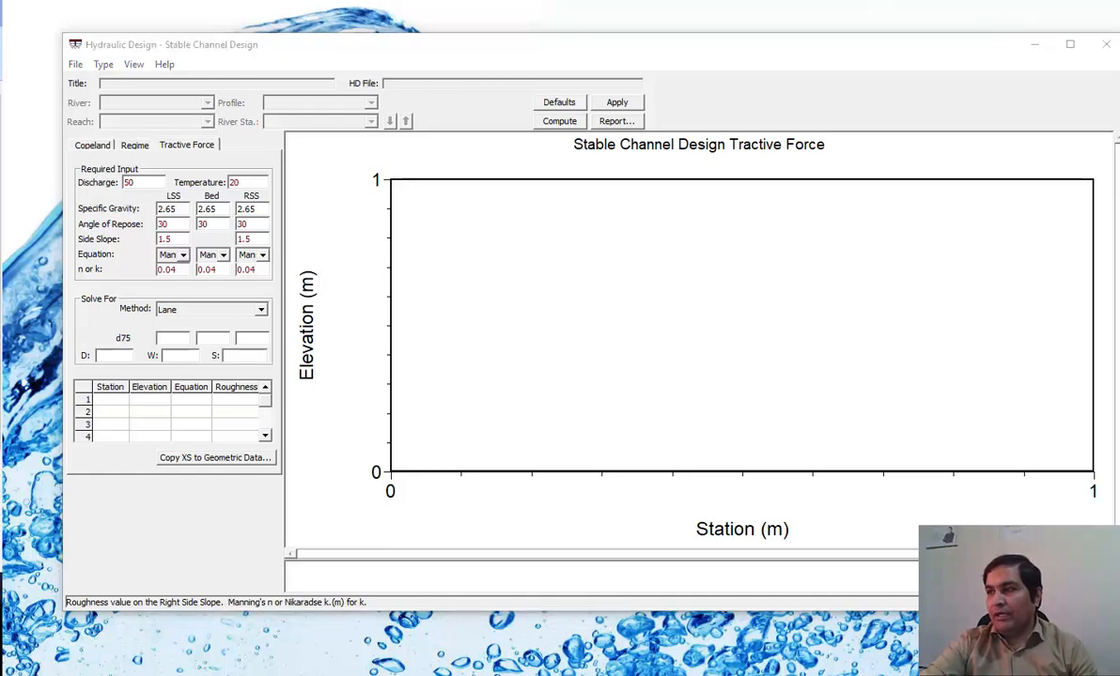
Switch to the HEC-RAS Reference Manual in PDF-XChange Editor, read about the critical shear stress methods and the Lane method, and return to HEC-RAS.
{"action": "key", "text": "alt+Tab"}
{"action": "scroll", "coordinate": [412, 427], "scroll_direction": "down", "scroll_amount": 6}
{"action": "scroll", "coordinate": [412, 427], "scroll_direction": "down", "scroll_amount": 20}
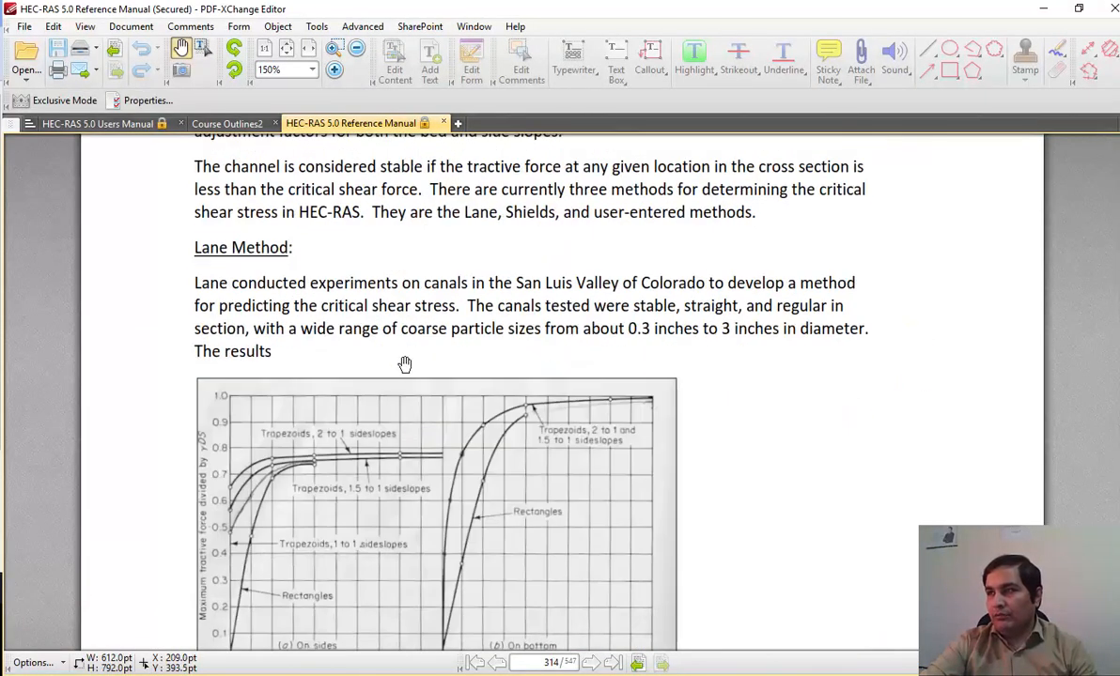
{"action": "scroll", "coordinate": [384, 284], "scroll_direction": "up", "scroll_amount": 1}
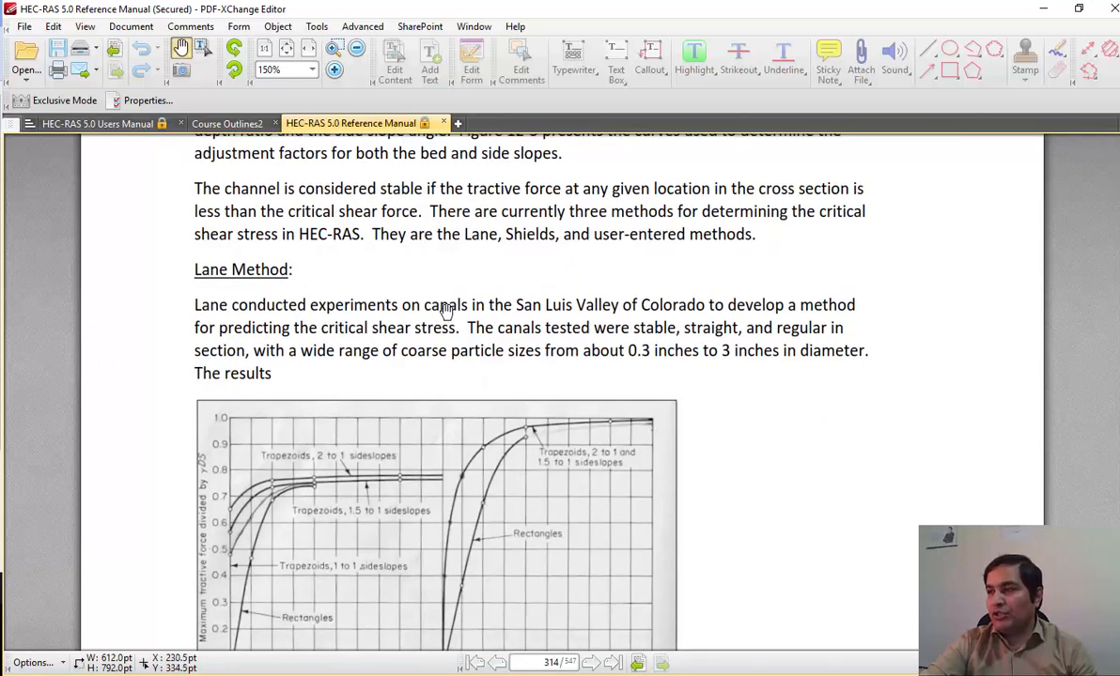
{"action": "key", "text": "alt+Tab"}
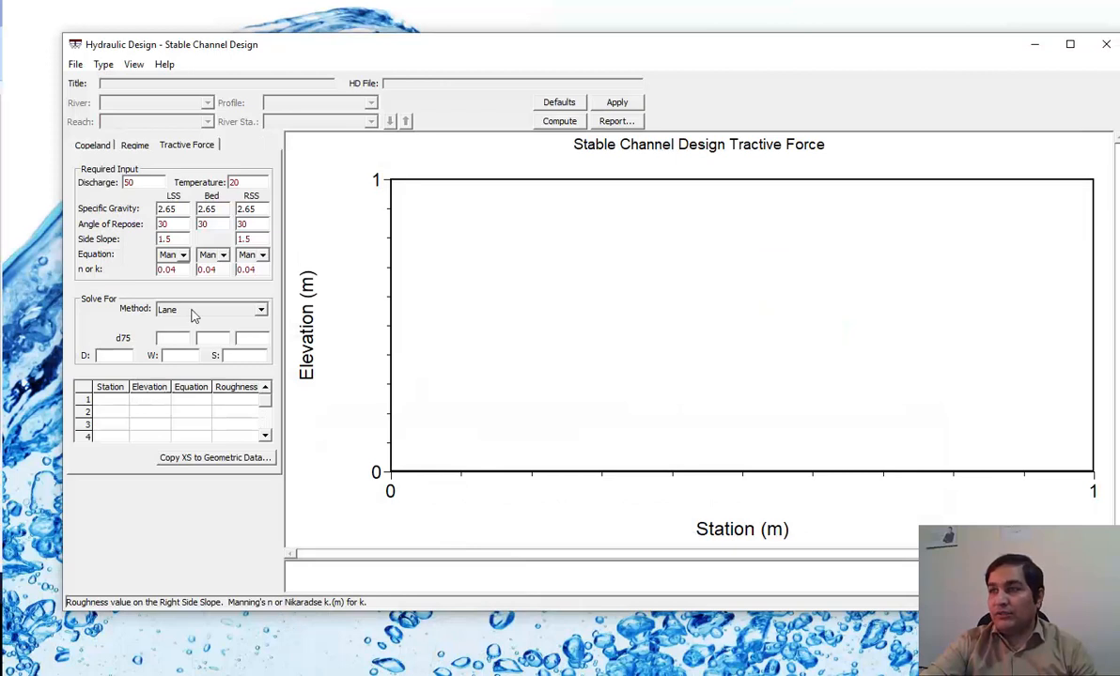
Choose Lane as the tractive force solution method.
{"action": "left_click", "coordinate": [199, 315]}
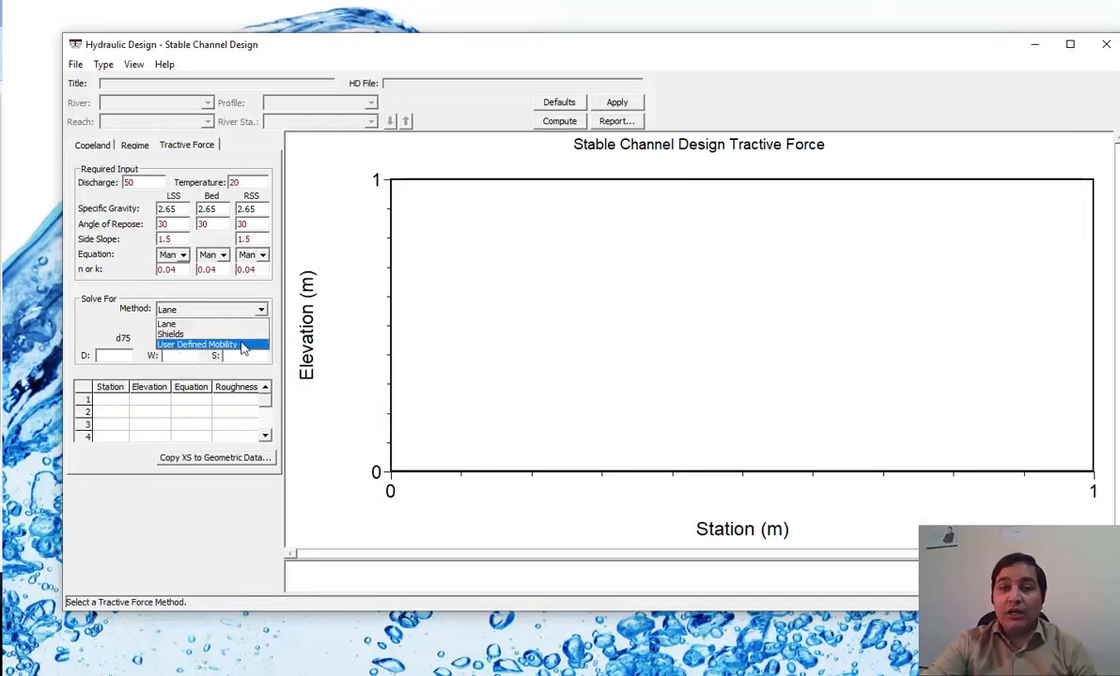
{"action": "left_click", "coordinate": [176, 325]}
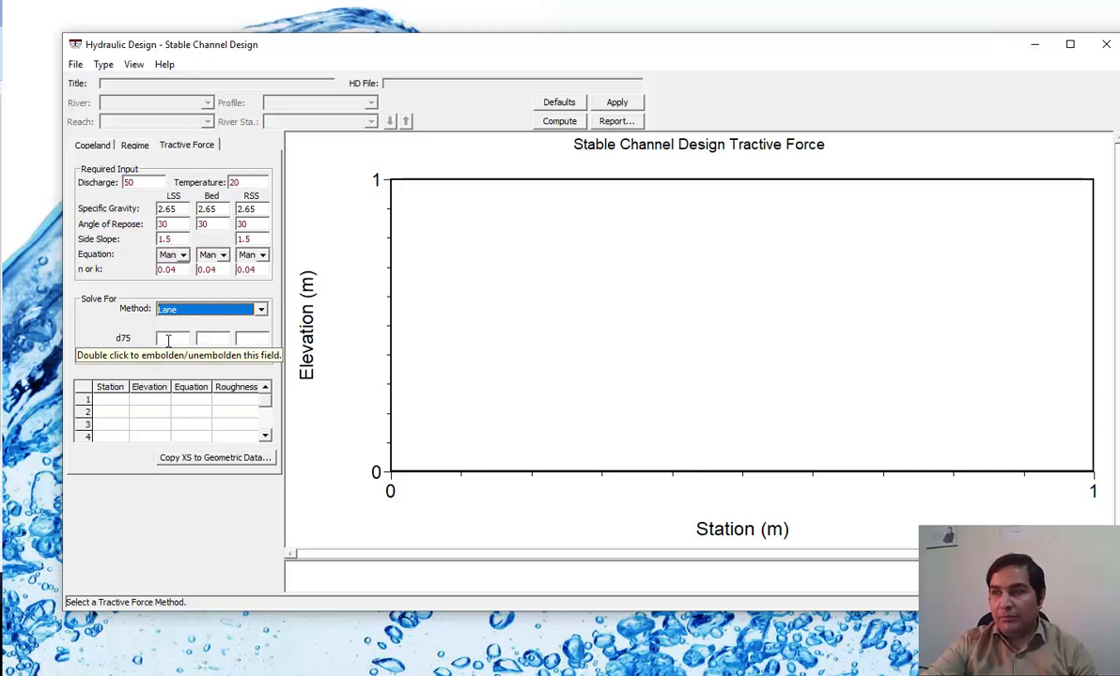
{"action": "left_click", "coordinate": [169, 341]}
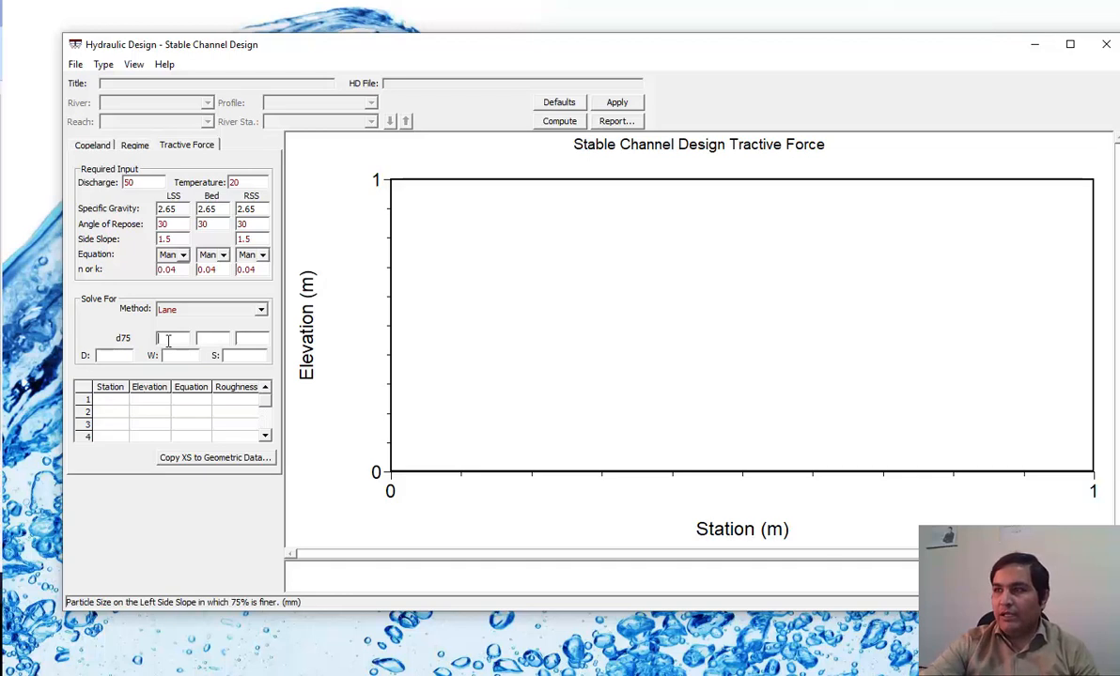
Check the bed material gradation of the Copeland design for its grain sizes, and close it without changes.
{"action": "left_click", "coordinate": [93, 144]}
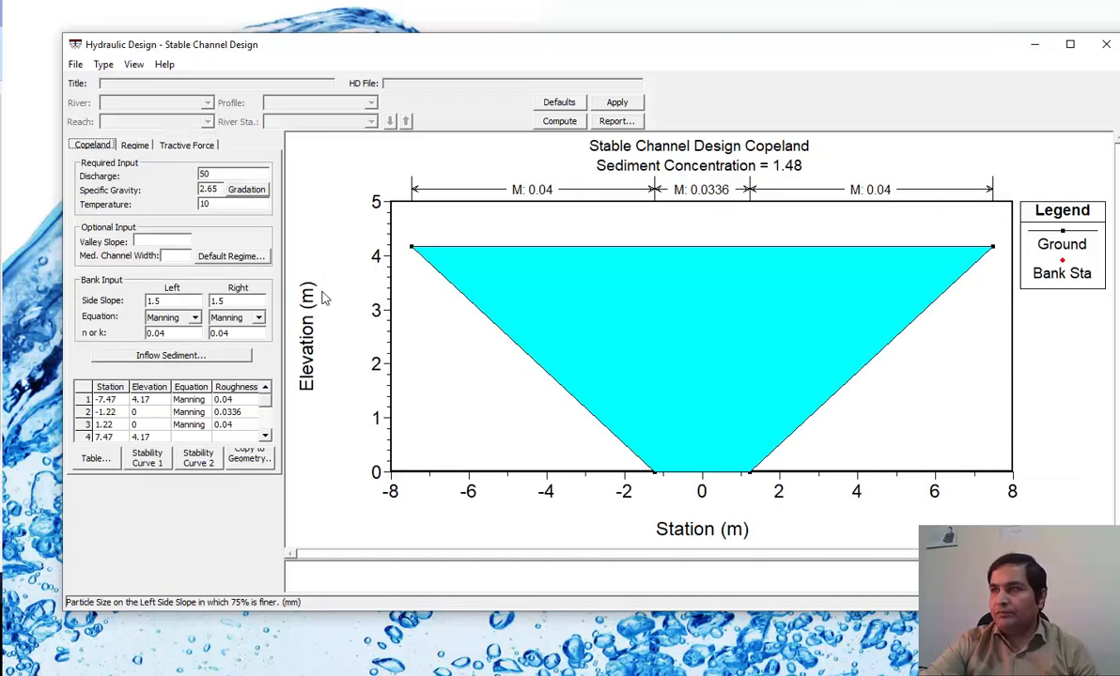
{"action": "left_click", "coordinate": [243, 191]}
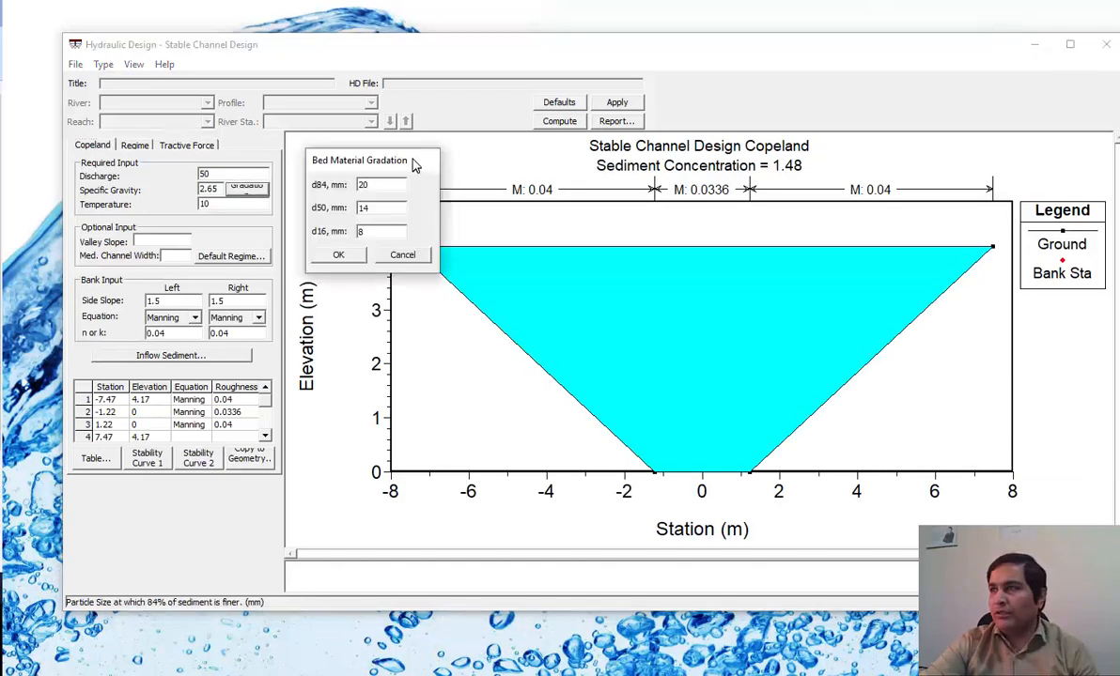
{"action": "left_click_drag", "start_coordinate": [416, 162], "coordinate": [457, 170]}
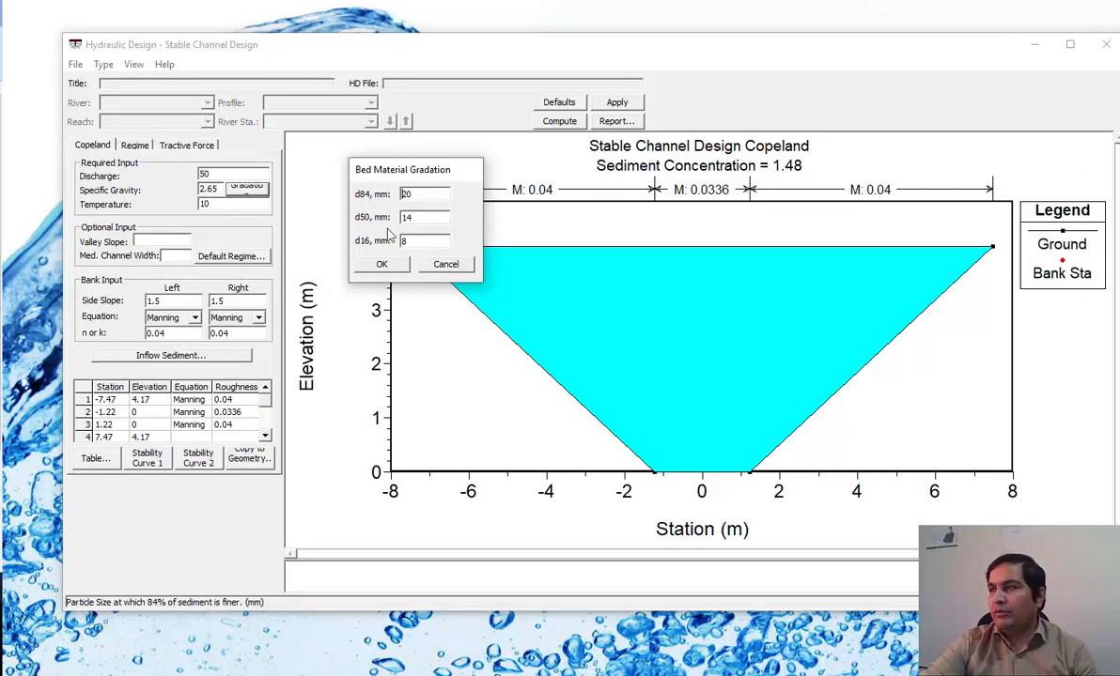
{"action": "left_click", "coordinate": [447, 265]}
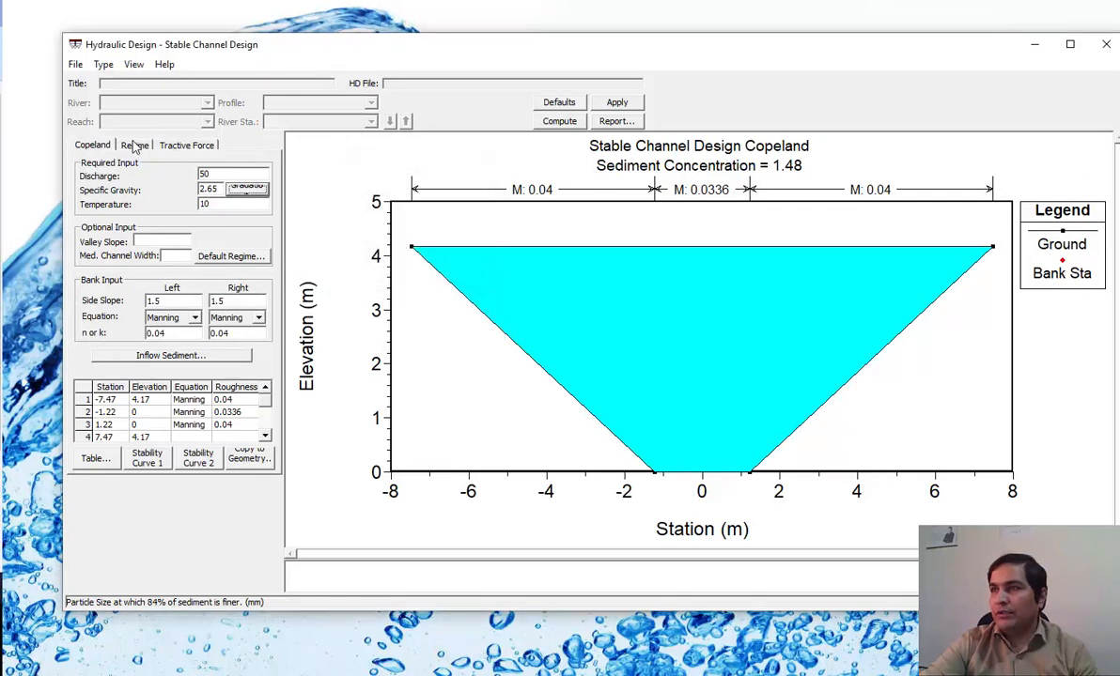
In the Tractive Force design, set d75 to 16 mm for the left side slope, the bed and the right side slope.
{"action": "left_click", "coordinate": [176, 145]}
{"action": "left_click", "coordinate": [171, 337]}
{"action": "type", "text": "16"}
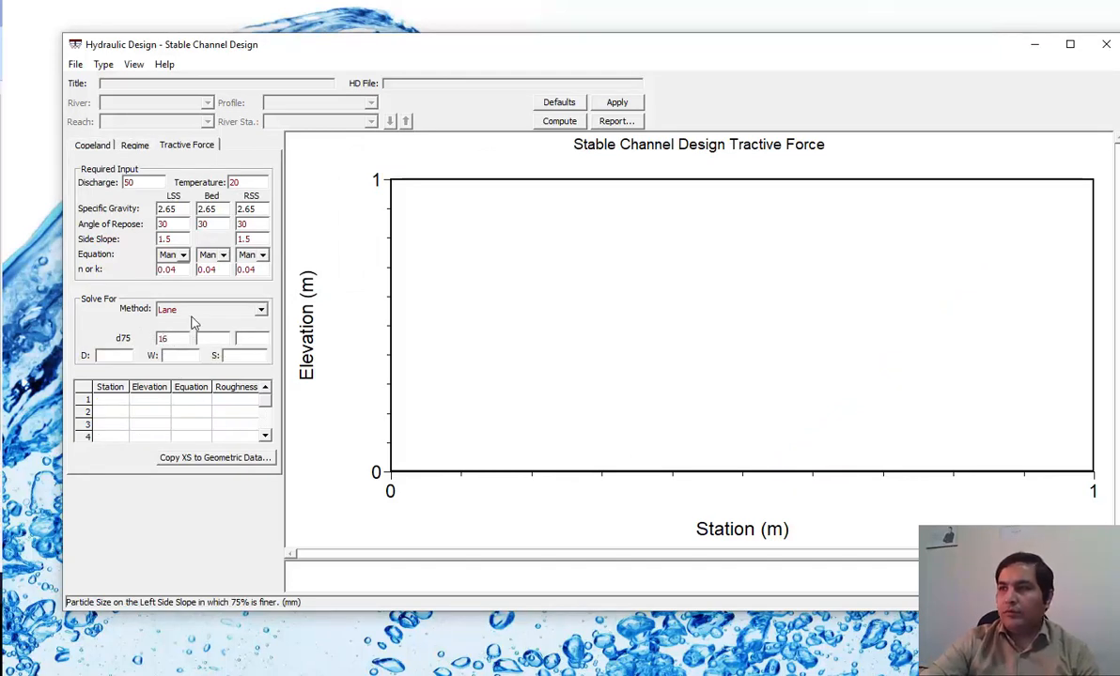
{"action": "left_click", "coordinate": [207, 338]}
{"action": "type", "text": "16"}
{"action": "left_click", "coordinate": [249, 341]}
{"action": "type", "text": "16"}
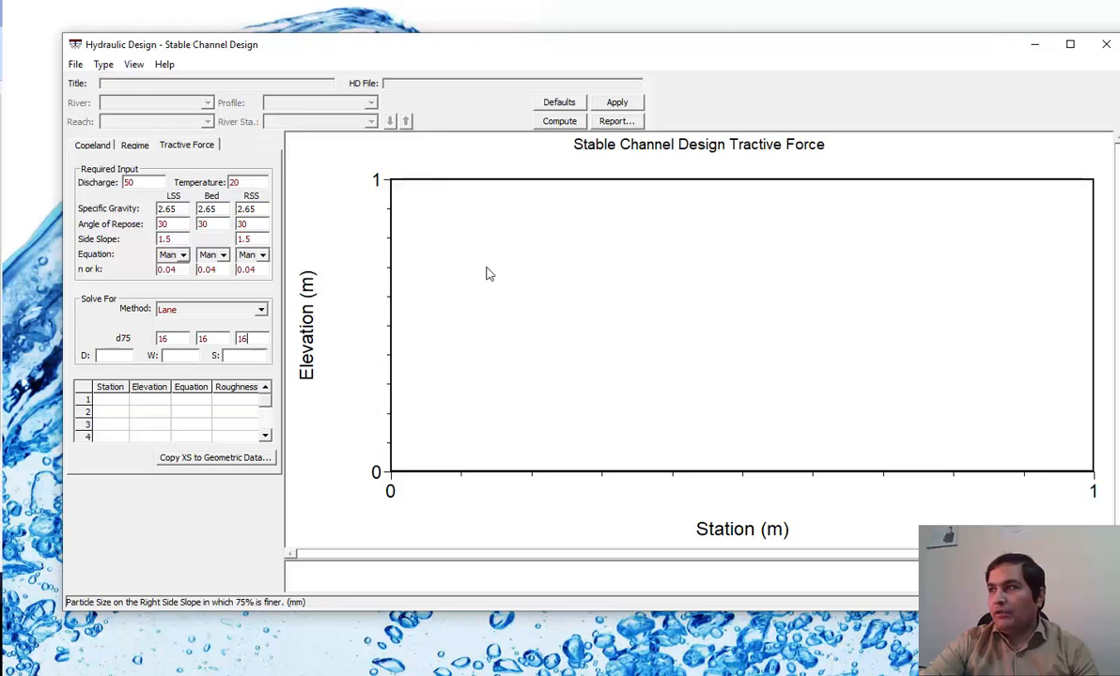
Apply the tractive force inputs and try to compute the channel with the Lane method.
{"action": "left_click", "coordinate": [618, 105]}
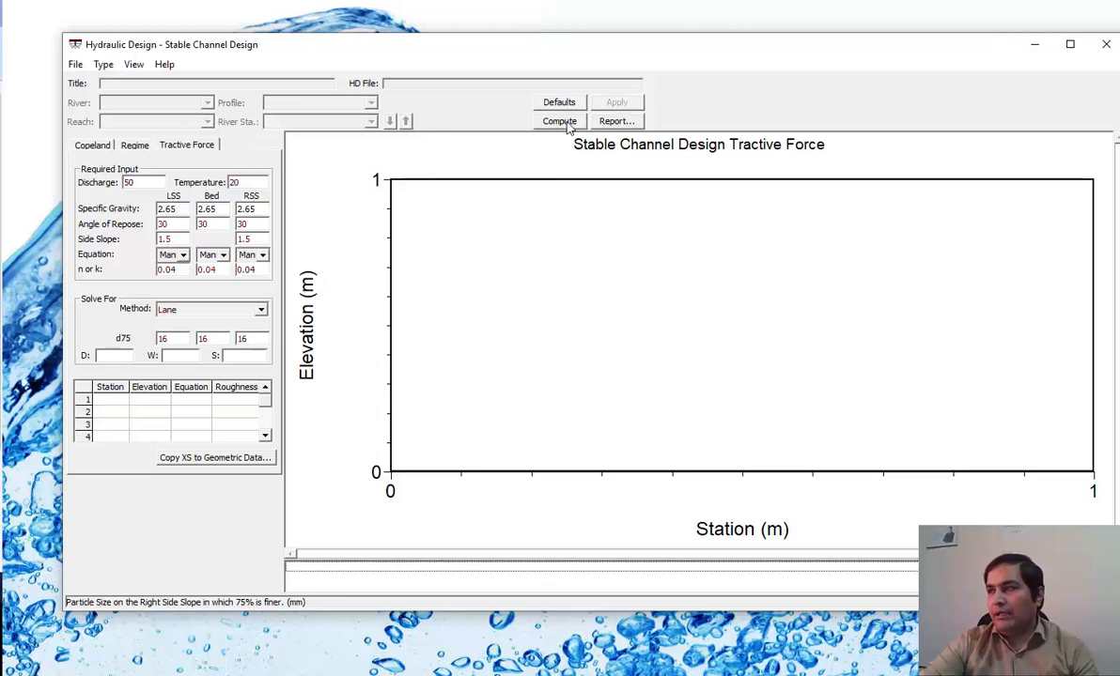
{"action": "left_click", "coordinate": [560, 128]}
{"action": "left_click_drag", "start_coordinate": [593, 313], "coordinate": [487, 200]}
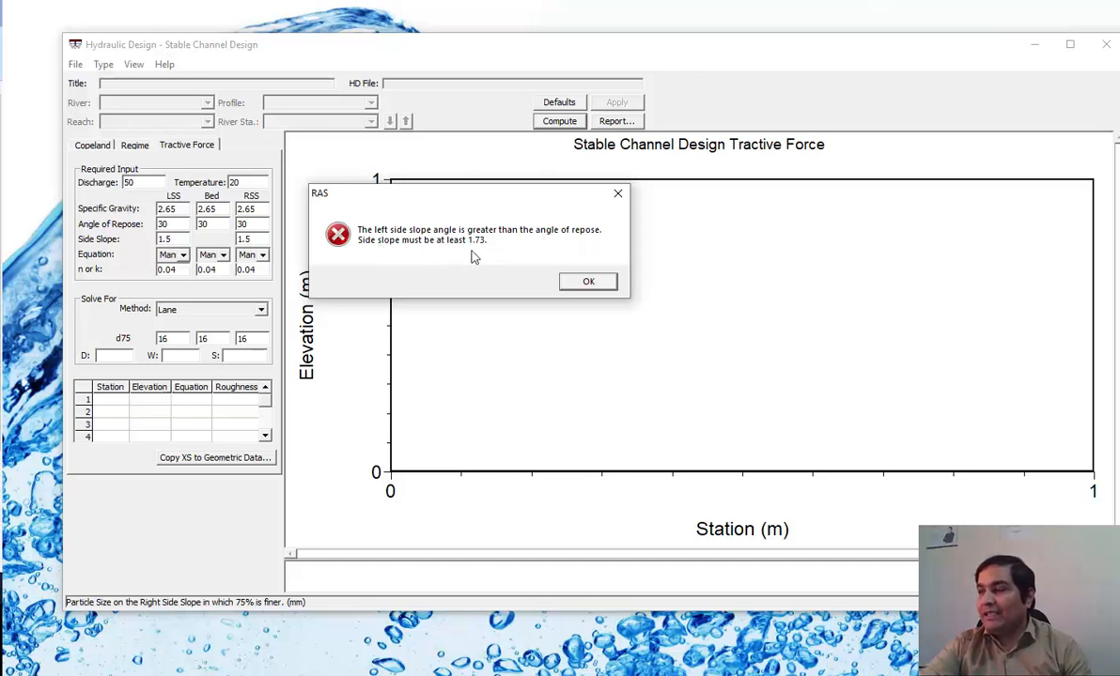
{"action": "left_click", "coordinate": [578, 280]}
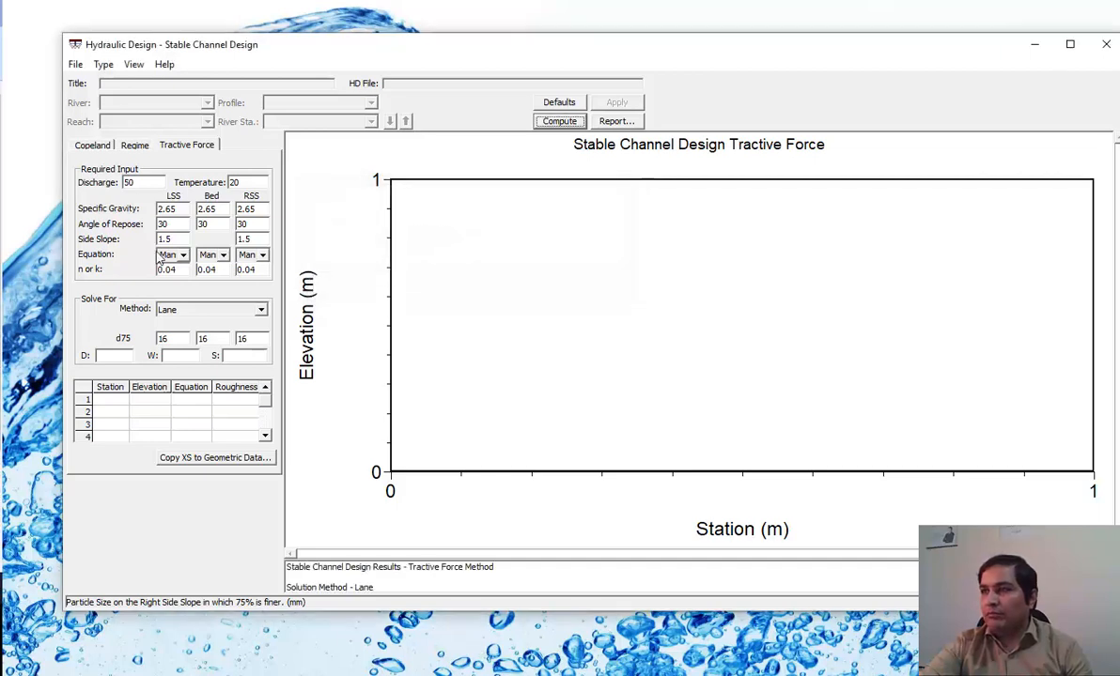
Set the left and right side slopes to 1.73, apply the inputs and try to compute the channel again.
{"action": "double_click", "coordinate": [161, 240]}
{"action": "type", "text": "1."}
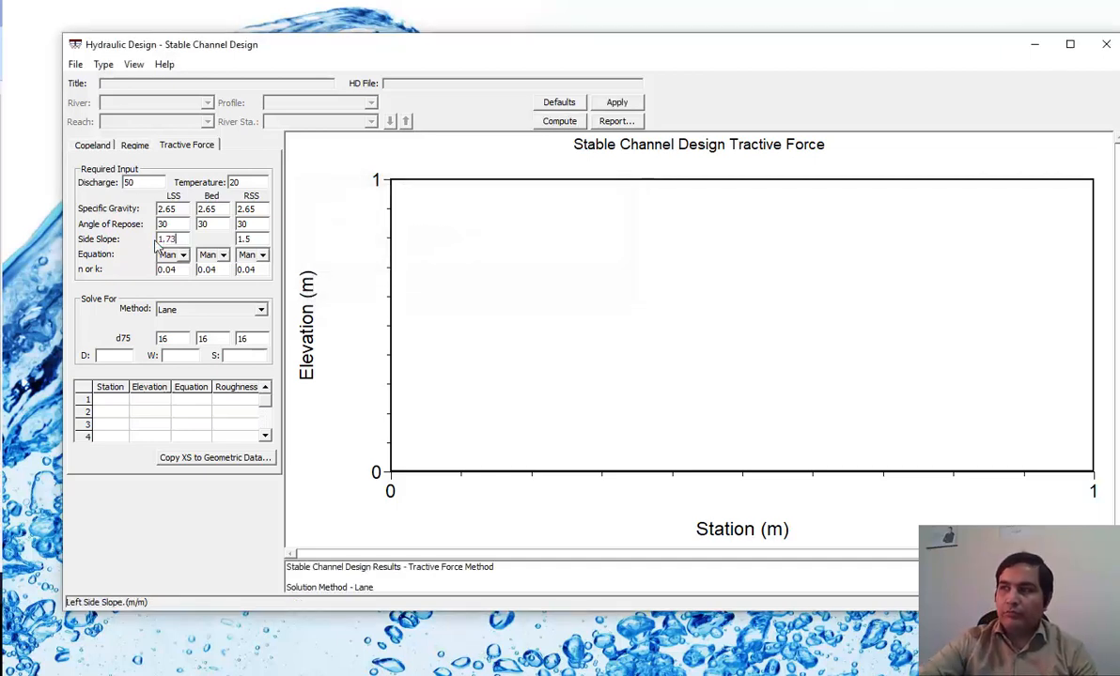
{"action": "double_click", "coordinate": [263, 241]}
{"action": "type", "text": "1.73"}
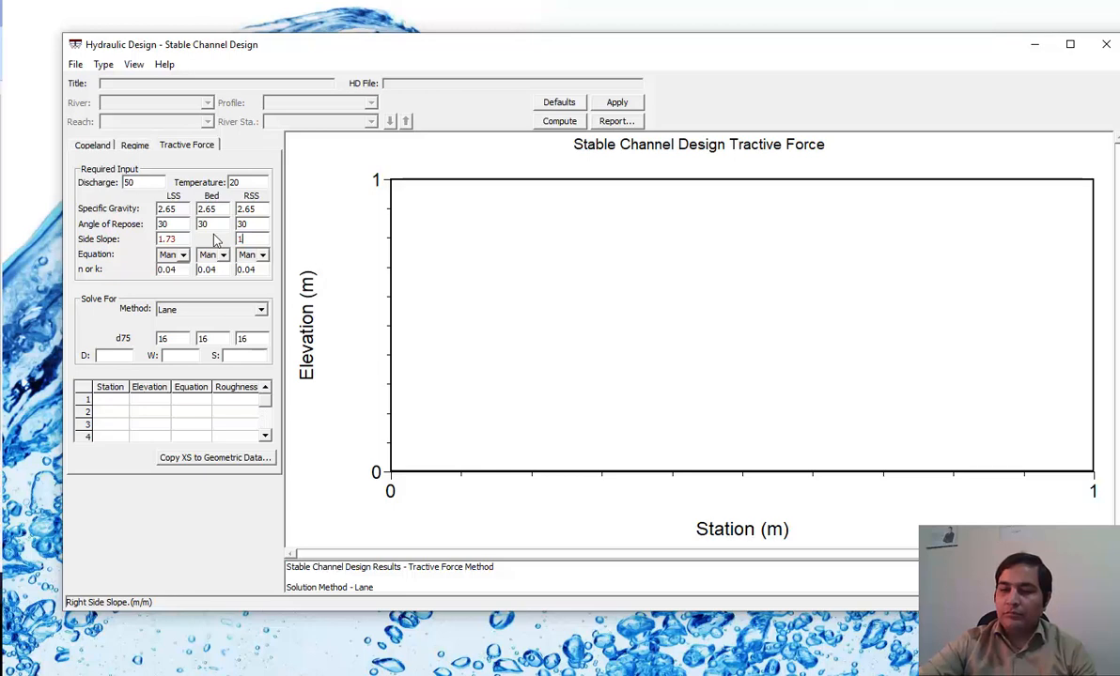
{"action": "left_click", "coordinate": [613, 102]}
{"action": "left_click", "coordinate": [559, 121]}
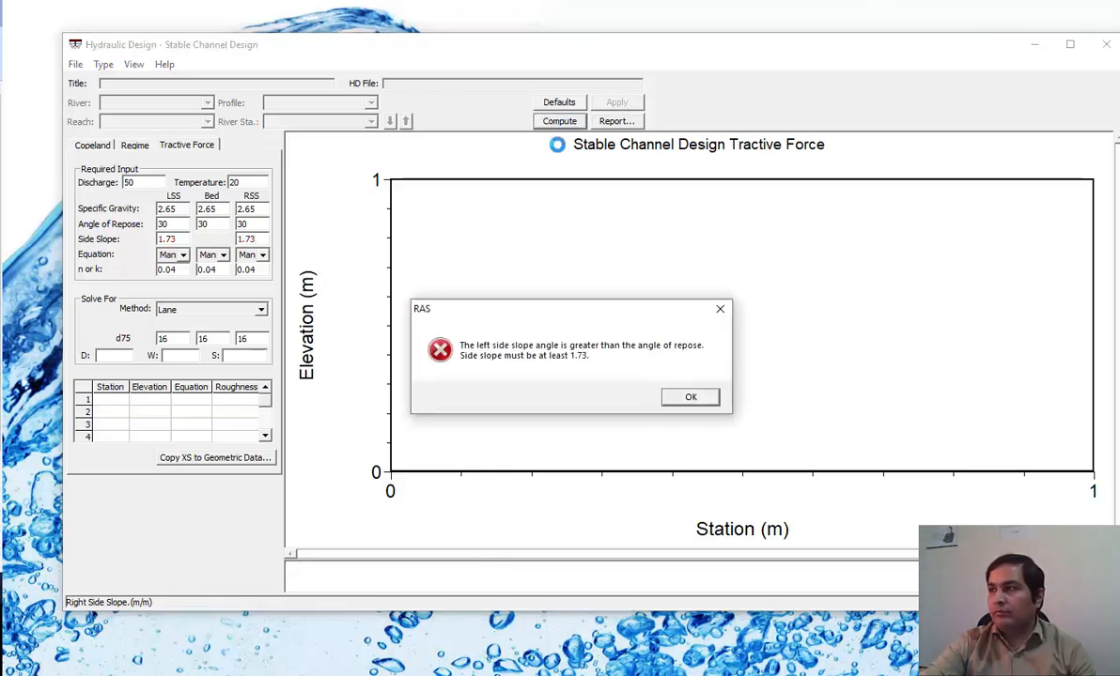
{"action": "left_click", "coordinate": [690, 396]}
Set the left and right side slopes to 1.75, apply the inputs and run the tractive force computation.
{"action": "left_click_drag", "start_coordinate": [178, 239], "coordinate": [172, 240]}
{"action": "type", "text": "5"}
{"action": "left_click_drag", "start_coordinate": [251, 239], "coordinate": [258, 241]}
{"action": "type", "text": "5"}
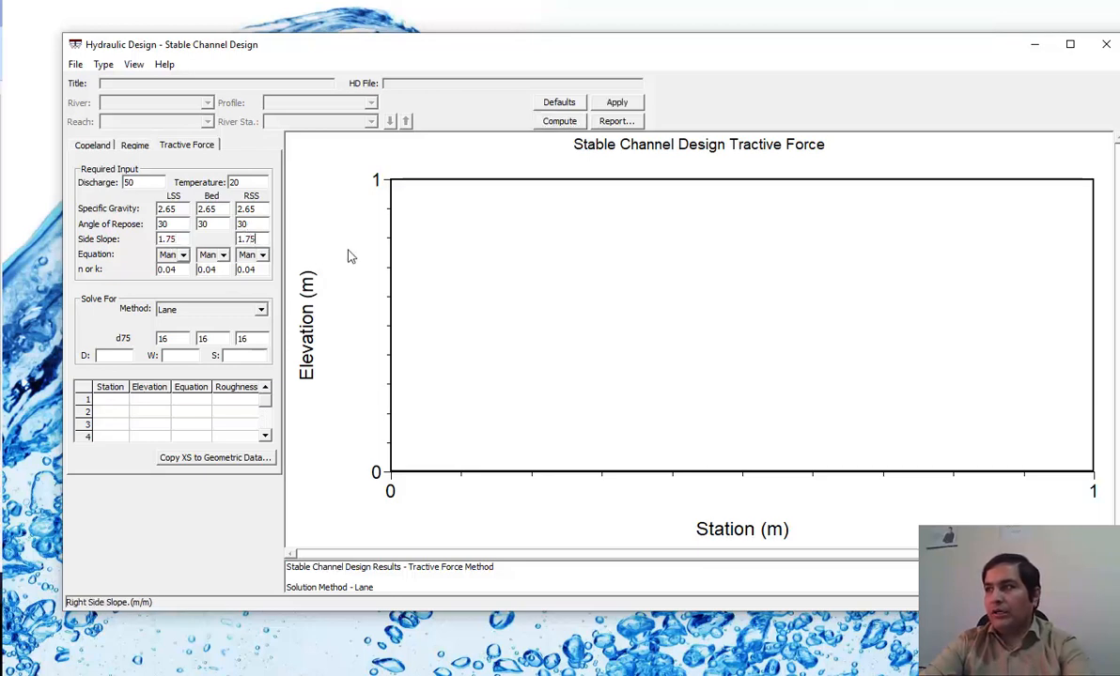
{"action": "left_click", "coordinate": [609, 105]}
{"action": "left_click", "coordinate": [569, 120]}
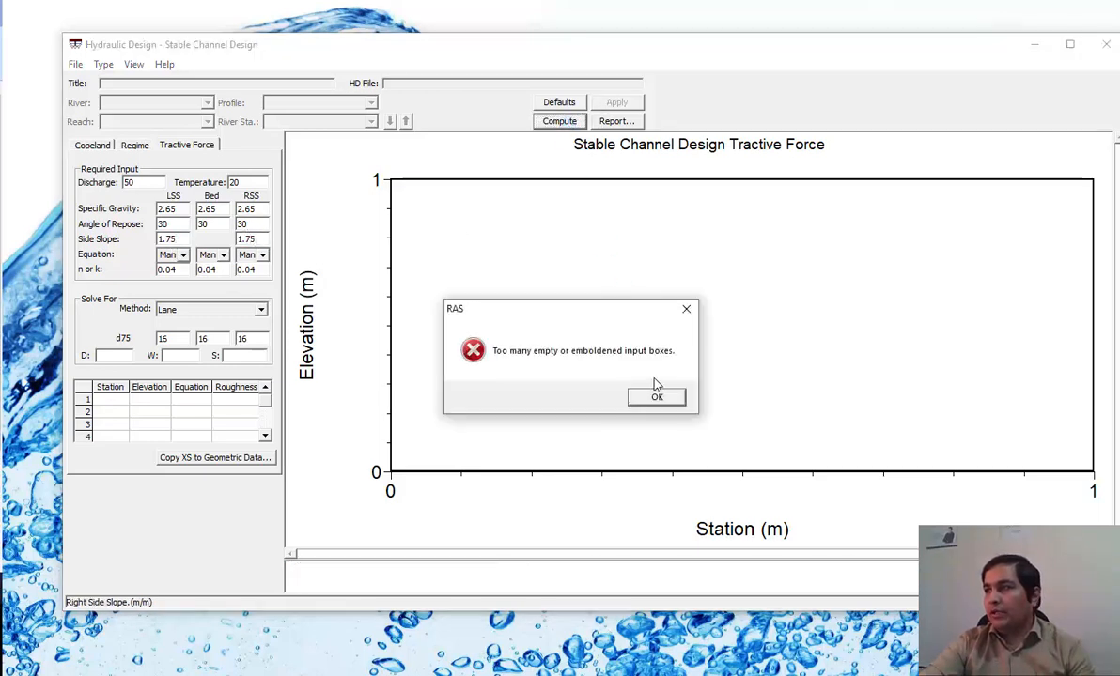
{"action": "left_click_drag", "start_coordinate": [532, 324], "coordinate": [524, 249]}
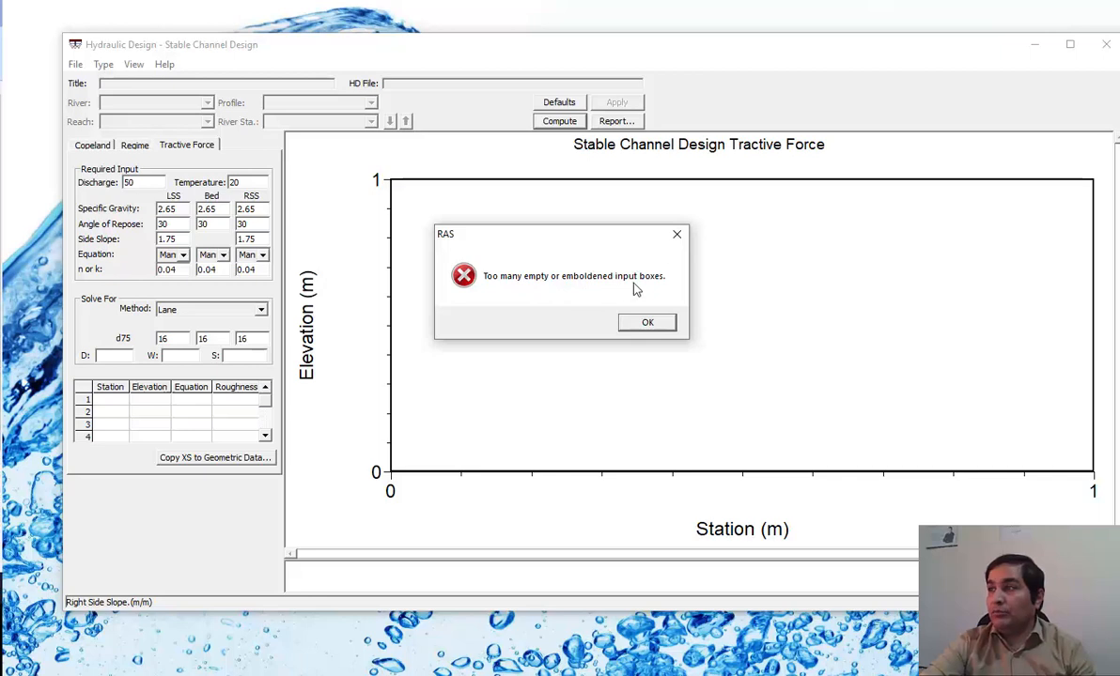
{"action": "left_click", "coordinate": [648, 323]}
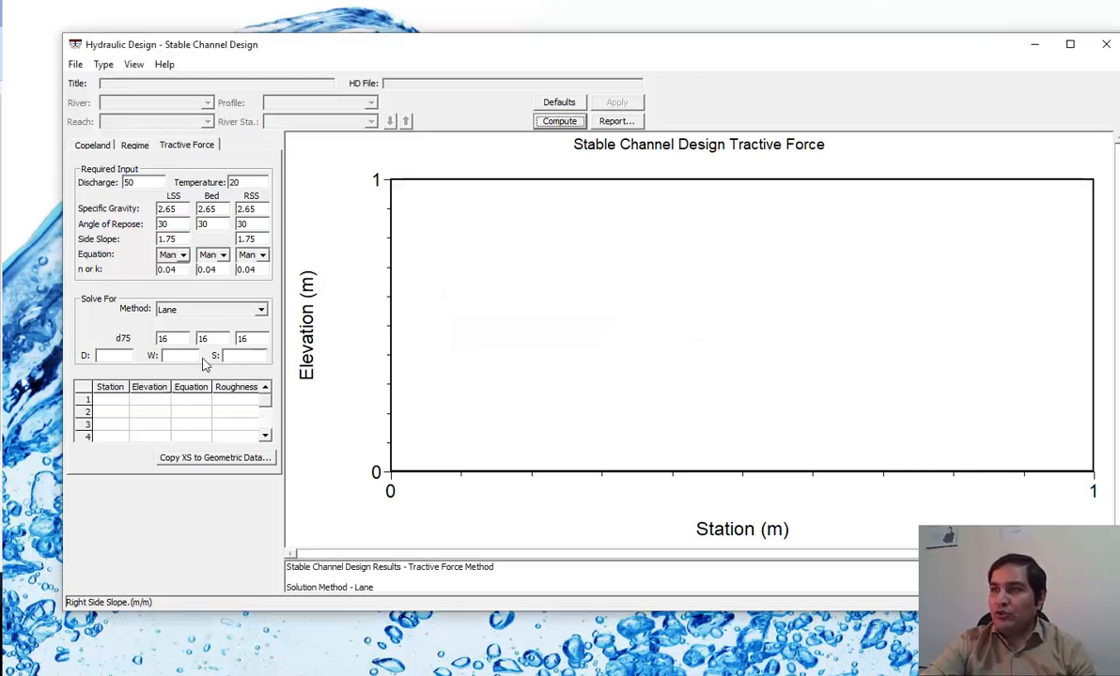
Set the channel depth to 2 m with width and slope left blank, apply the inputs and compute the Lane design.
{"action": "left_click", "coordinate": [110, 355]}
{"action": "left_click", "coordinate": [179, 356]}
{"action": "left_click", "coordinate": [249, 356]}
{"action": "left_click", "coordinate": [168, 356]}
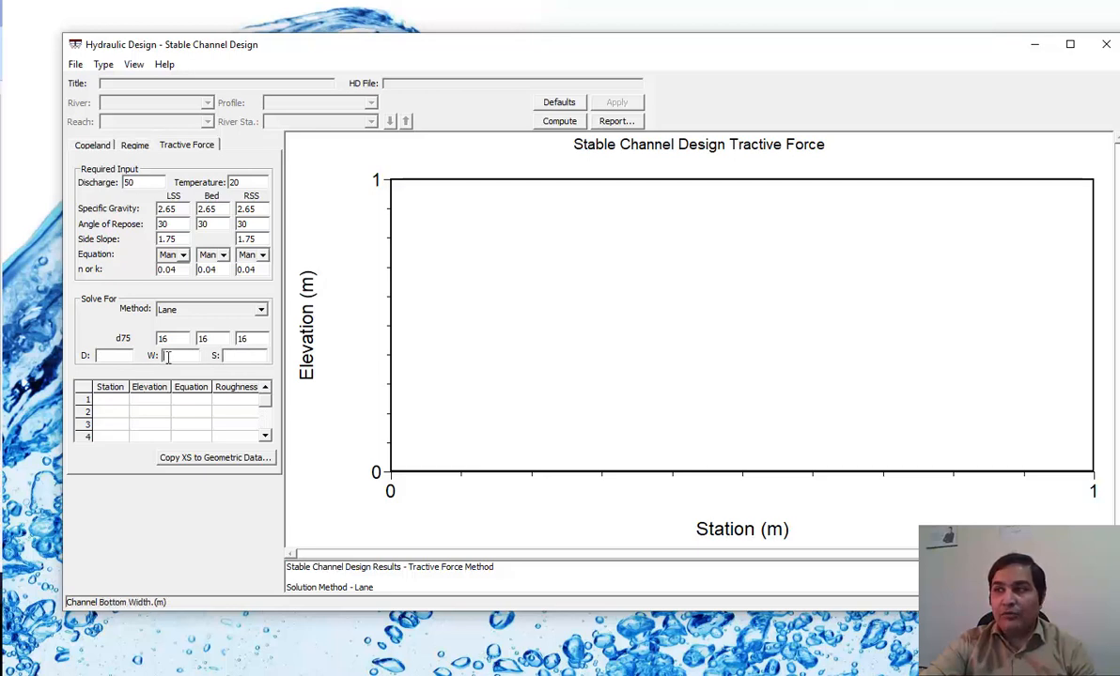
{"action": "left_click", "coordinate": [236, 357]}
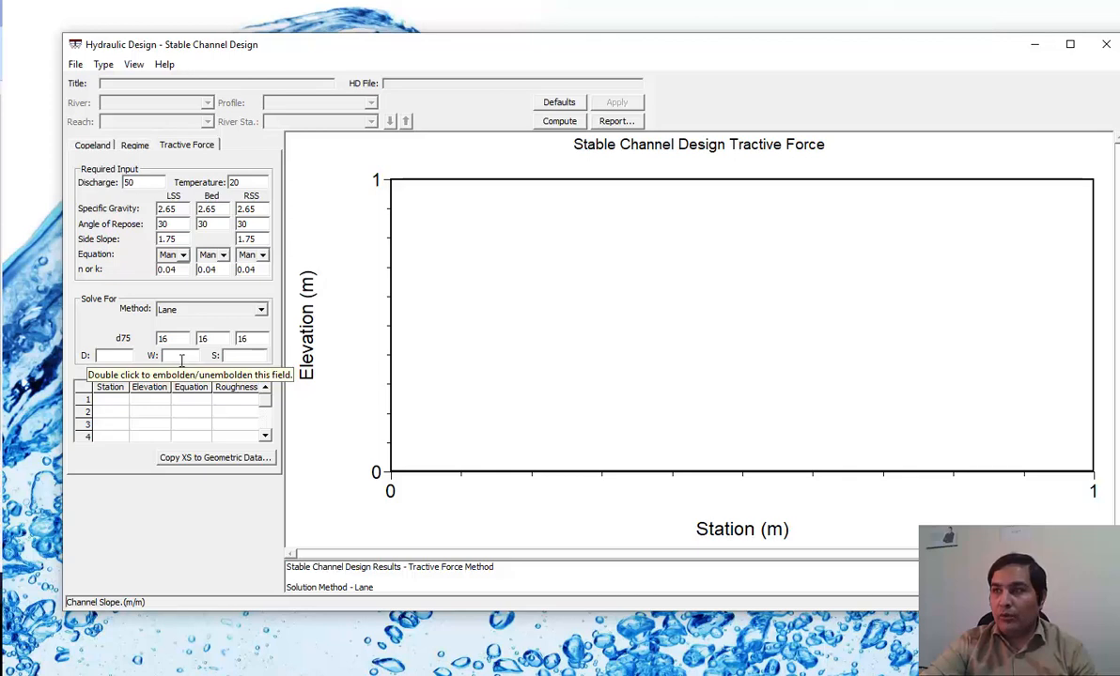
{"action": "left_click", "coordinate": [182, 358]}
{"action": "left_click", "coordinate": [239, 357]}
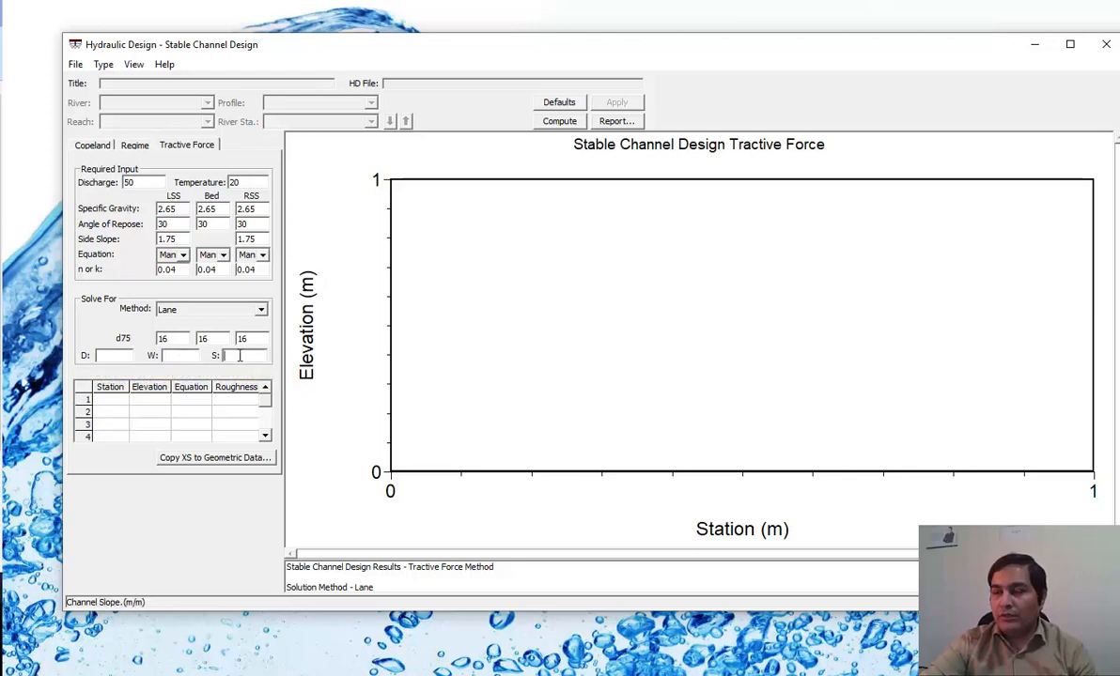
{"action": "left_click", "coordinate": [104, 355]}
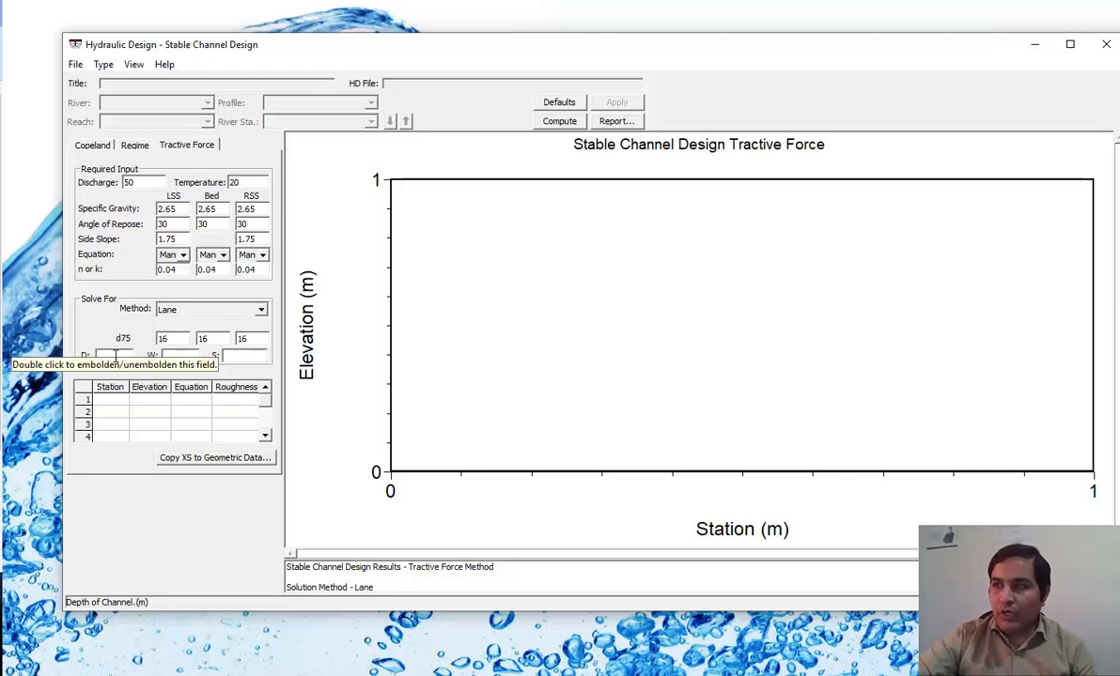
{"action": "type", "text": "2"}
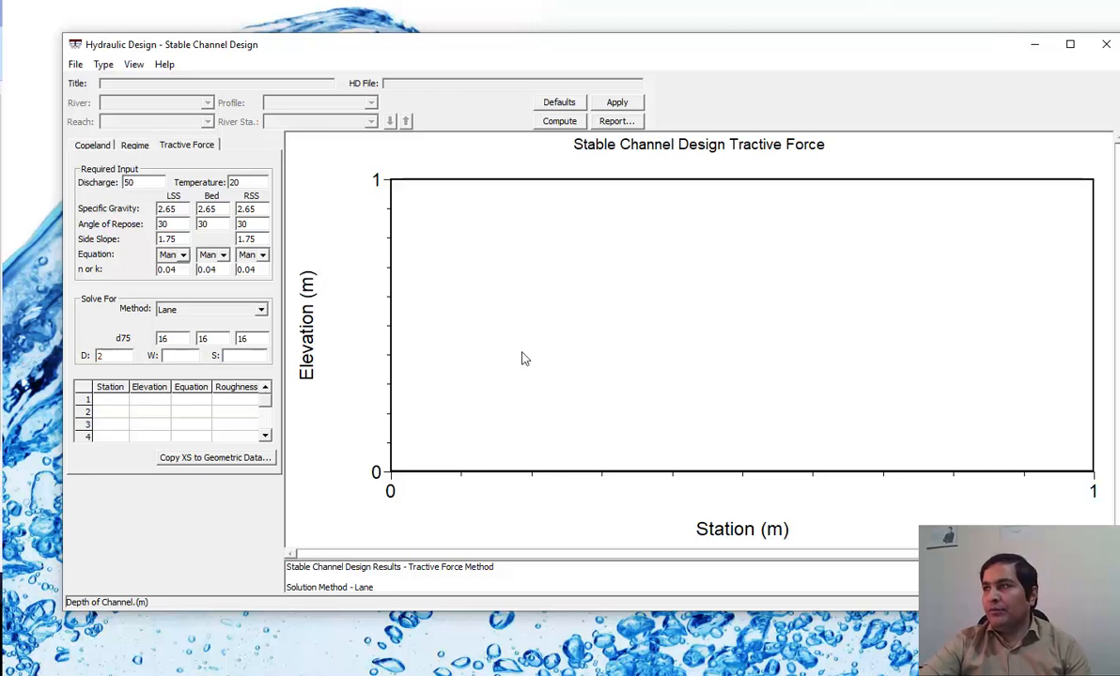
{"action": "left_click", "coordinate": [617, 103]}
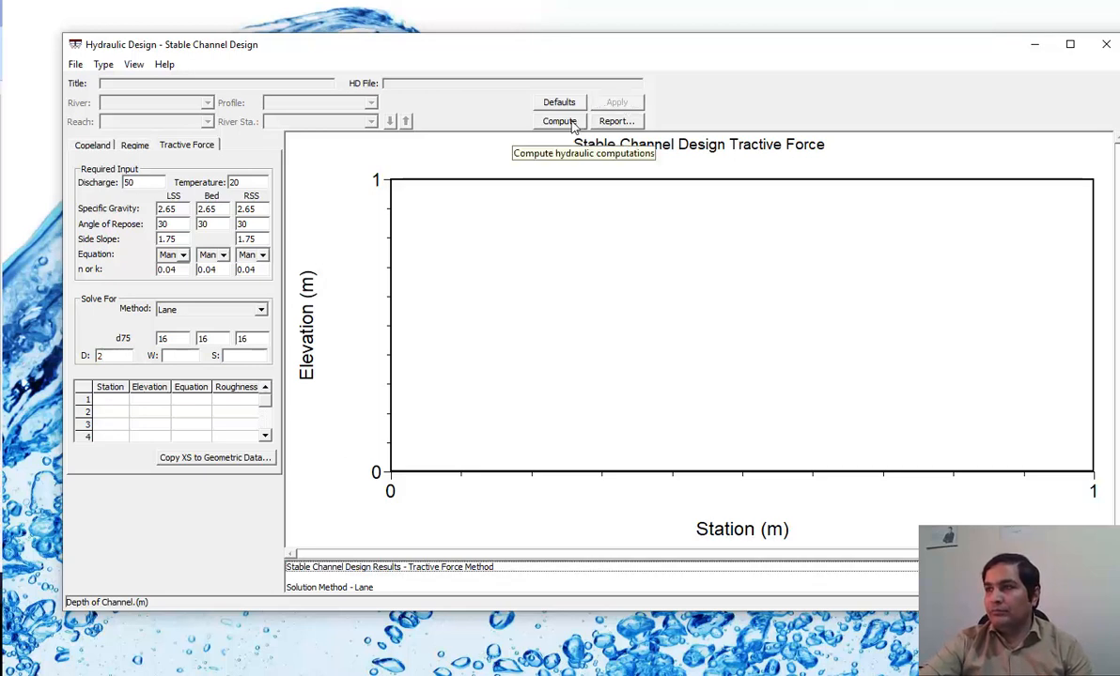
{"action": "left_click", "coordinate": [571, 123]}
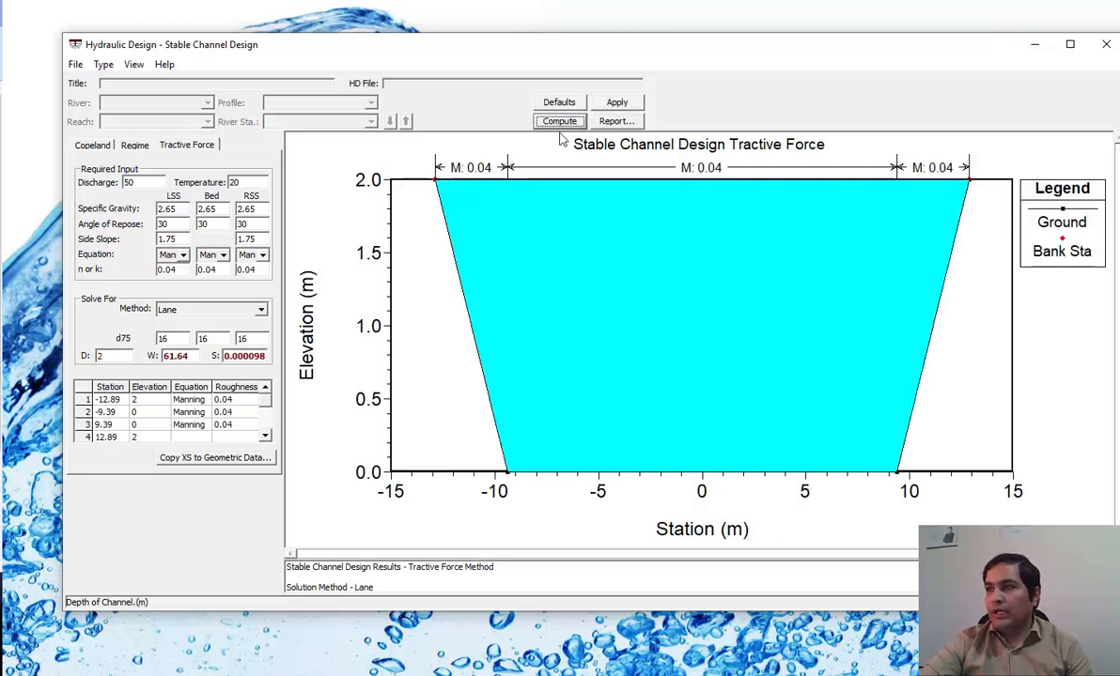
Examine the Lane design's width and slope against the Blench Regime section, the Copeland section and Copeland's width-versus-slope stability curve.
{"action": "left_click", "coordinate": [184, 356]}
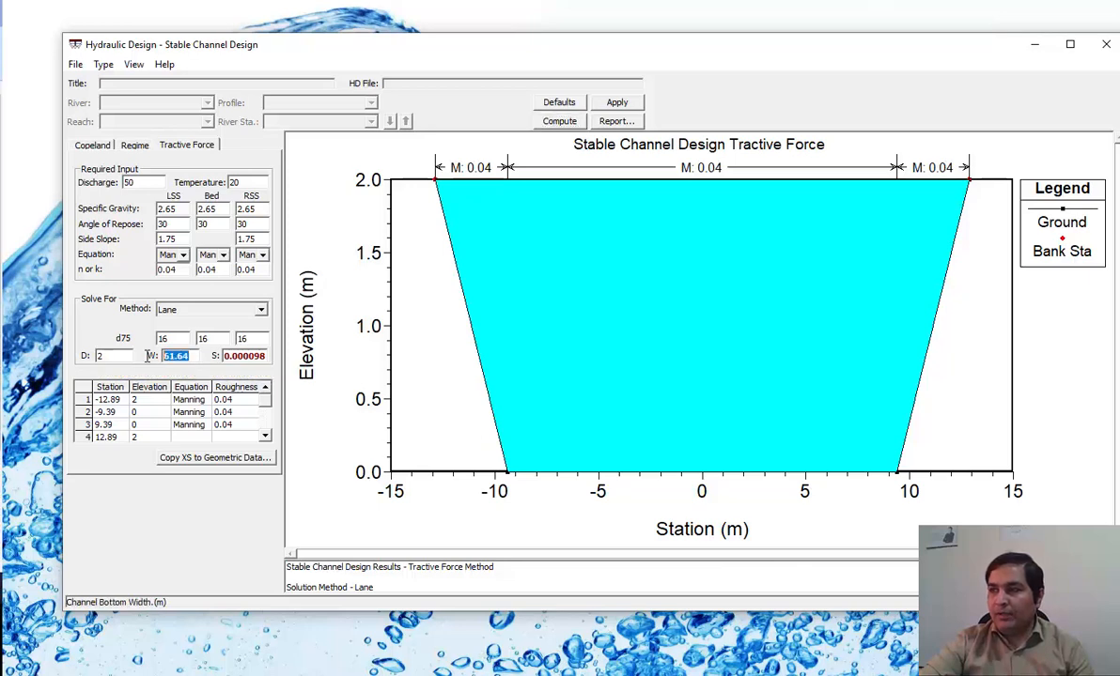
{"action": "left_click", "coordinate": [228, 356]}
{"action": "left_click", "coordinate": [251, 356]}
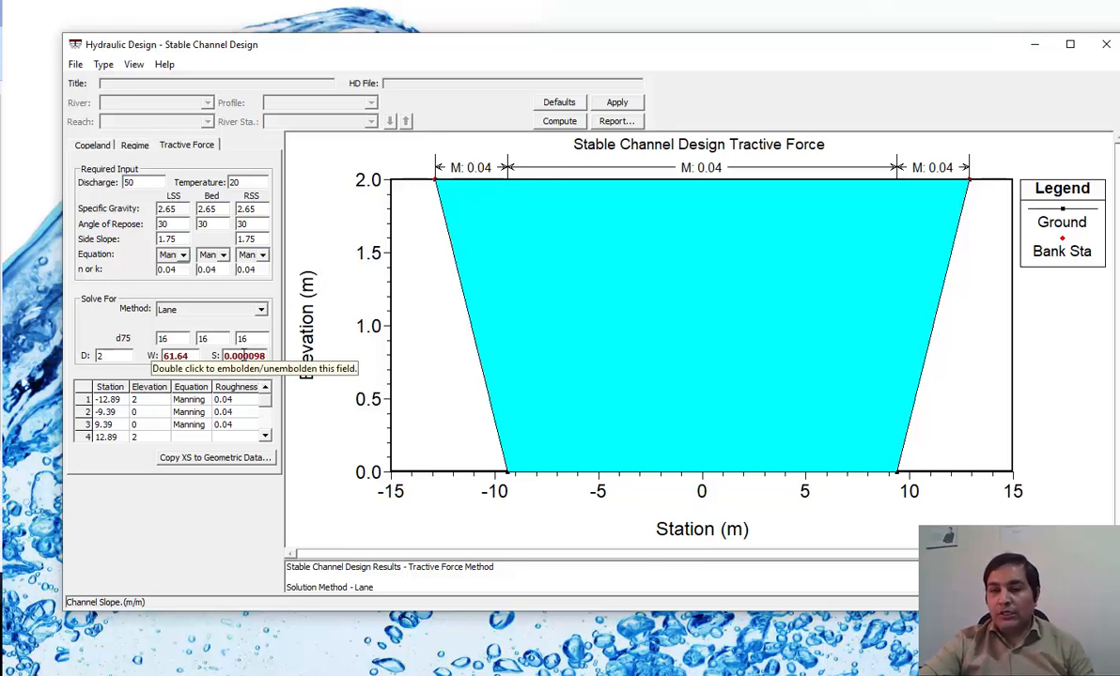
{"action": "left_click", "coordinate": [132, 143]}
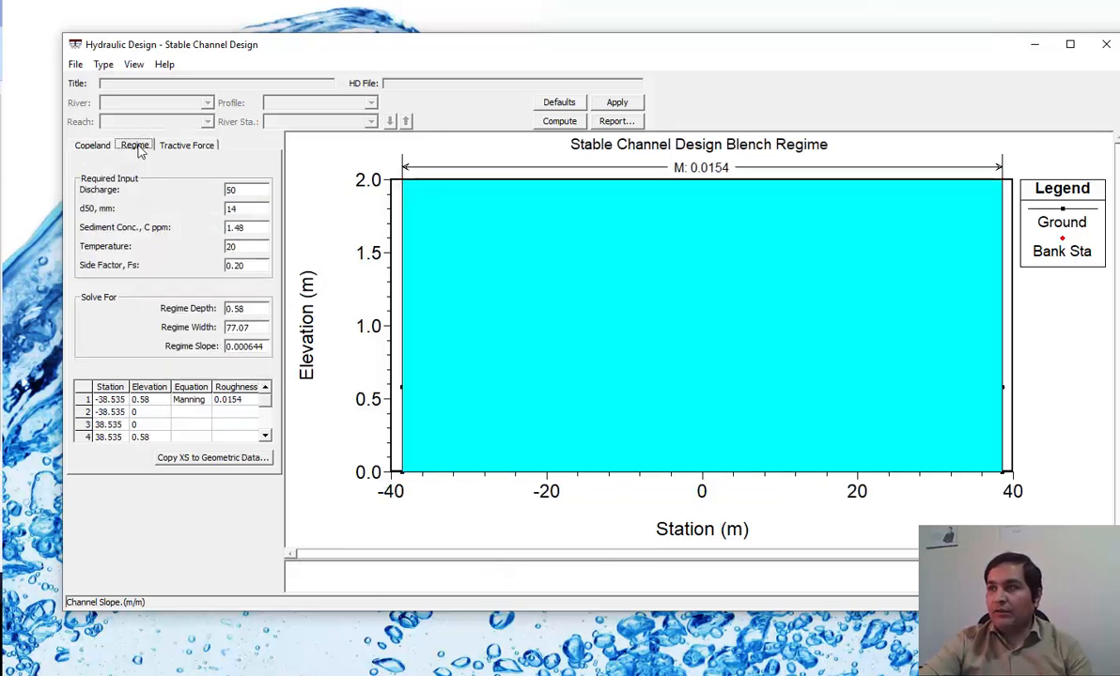
{"action": "left_click", "coordinate": [89, 144]}
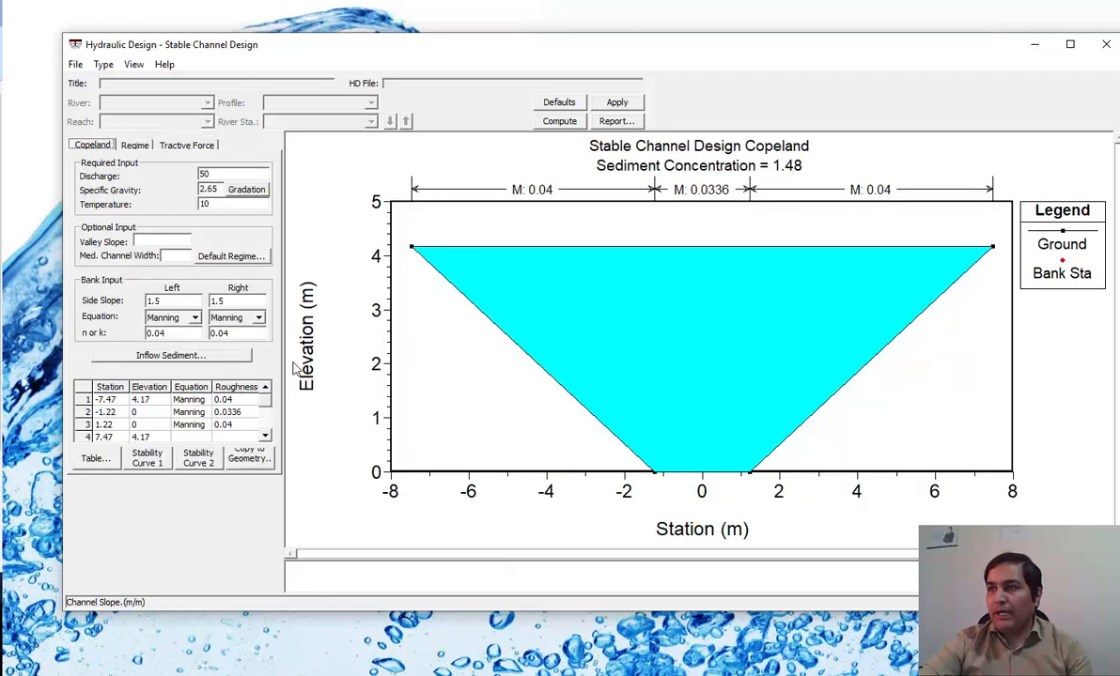
{"action": "left_click", "coordinate": [143, 455]}
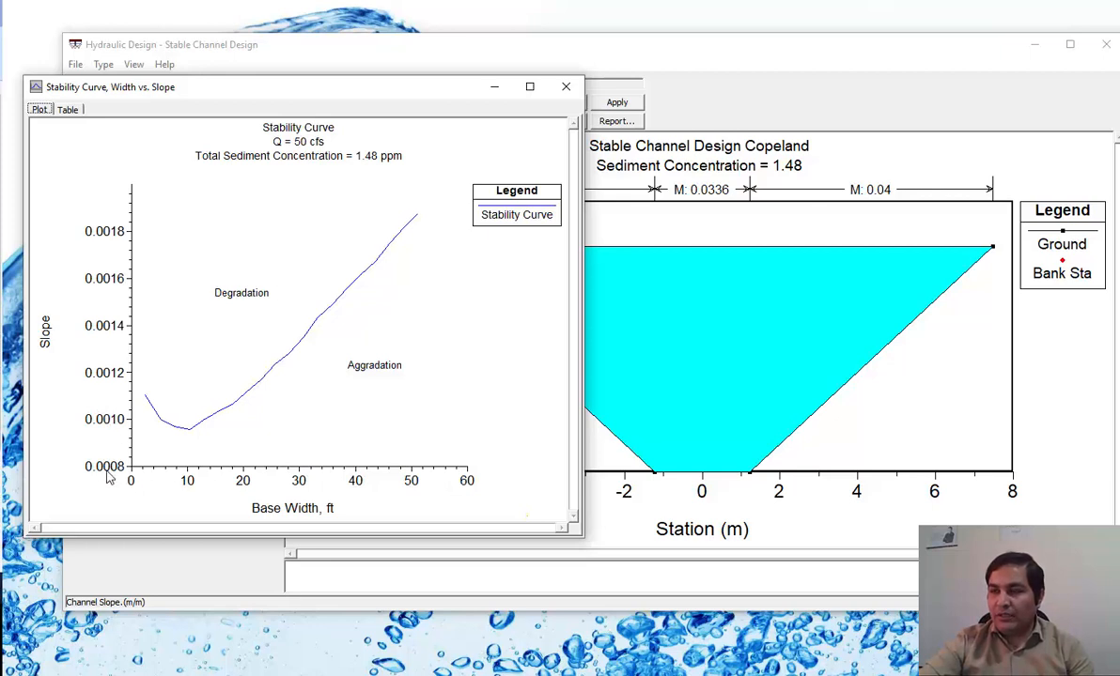
{"action": "left_click", "coordinate": [565, 87]}
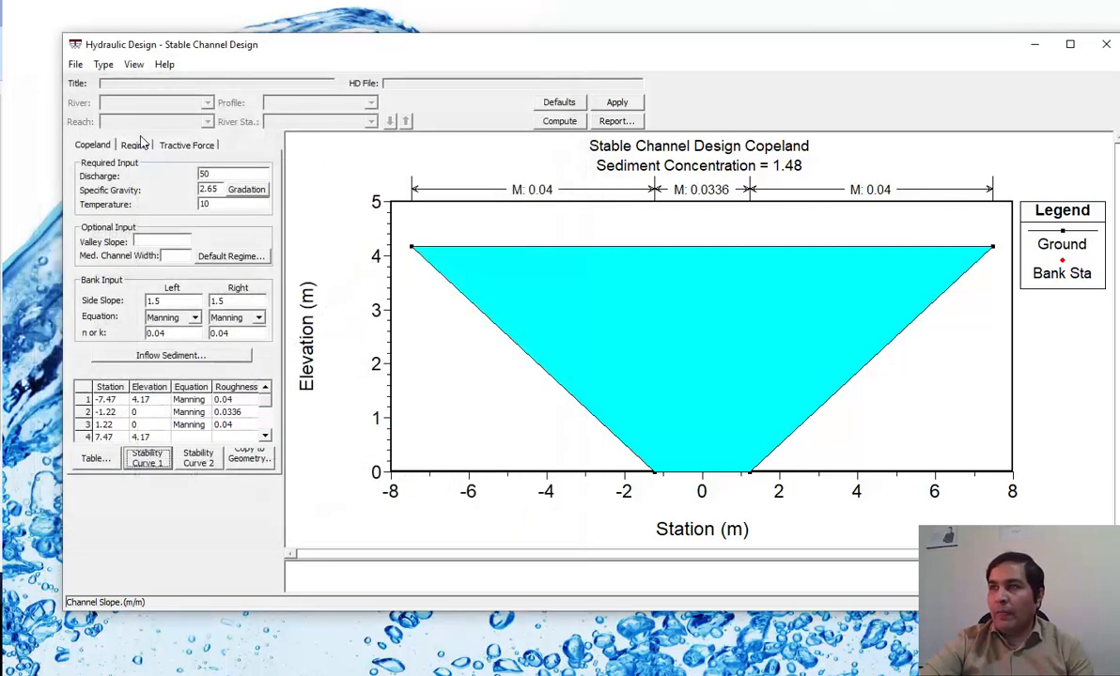
{"action": "left_click", "coordinate": [169, 143]}
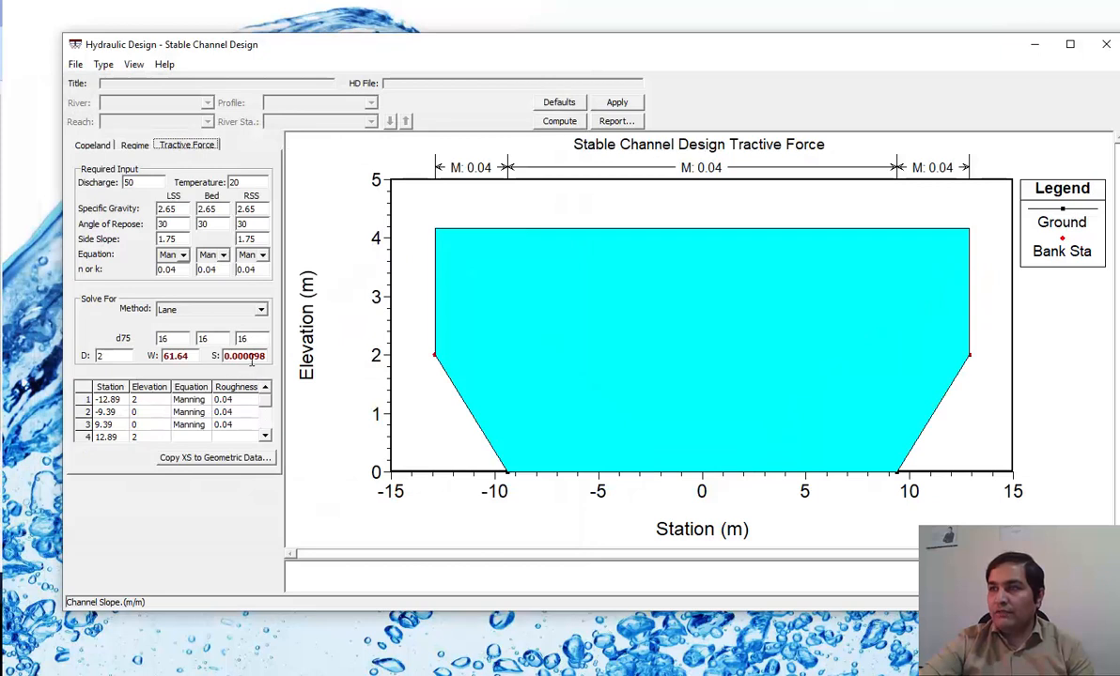
Clear the depth, width and slope of the Lane design, set the slope to 0.001 and compute the channel.
{"action": "double_click", "coordinate": [241, 358]}
{"action": "left_click_drag", "start_coordinate": [241, 358], "coordinate": [204, 329]}
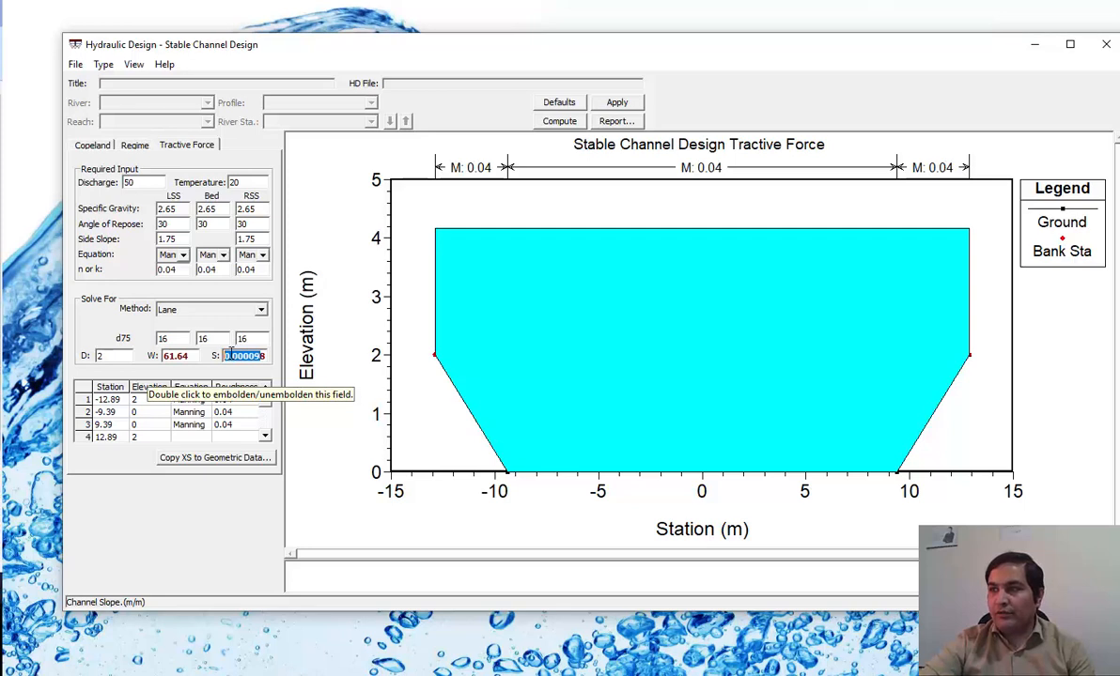
{"action": "key", "text": "Delete"}
{"action": "left_click_drag", "start_coordinate": [193, 356], "coordinate": [83, 356]}
{"action": "key", "text": "Delete"}
{"action": "key", "text": "Delete"}
{"action": "left_click", "coordinate": [244, 356]}
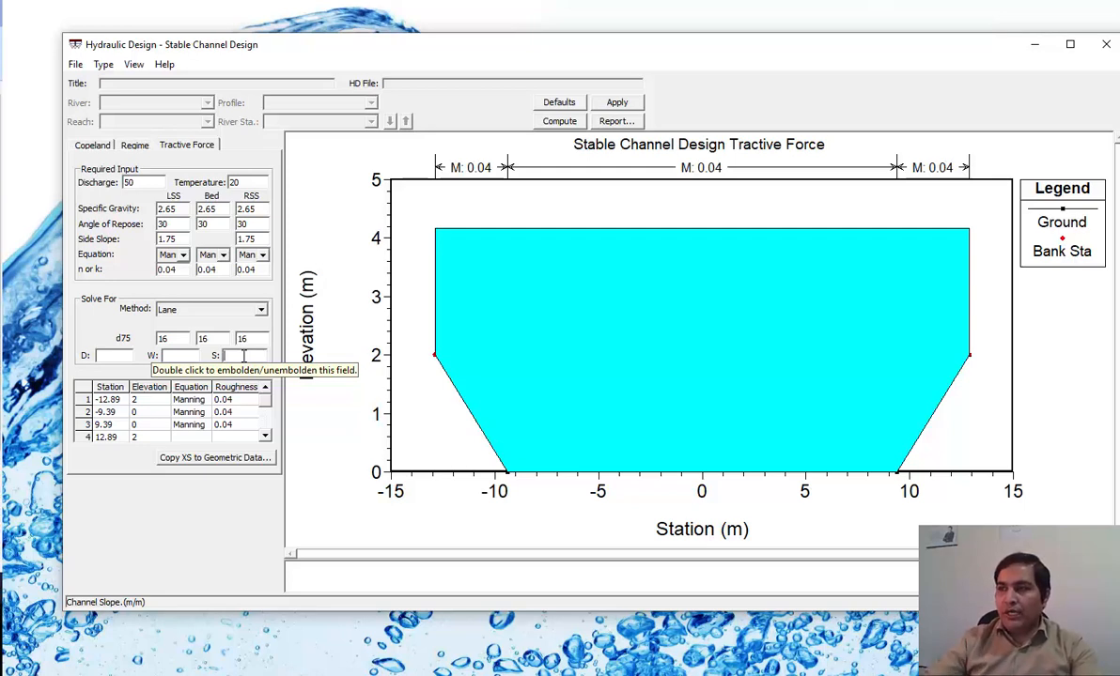
{"action": "type", "text": "0.001"}
{"action": "key", "text": "Return"}
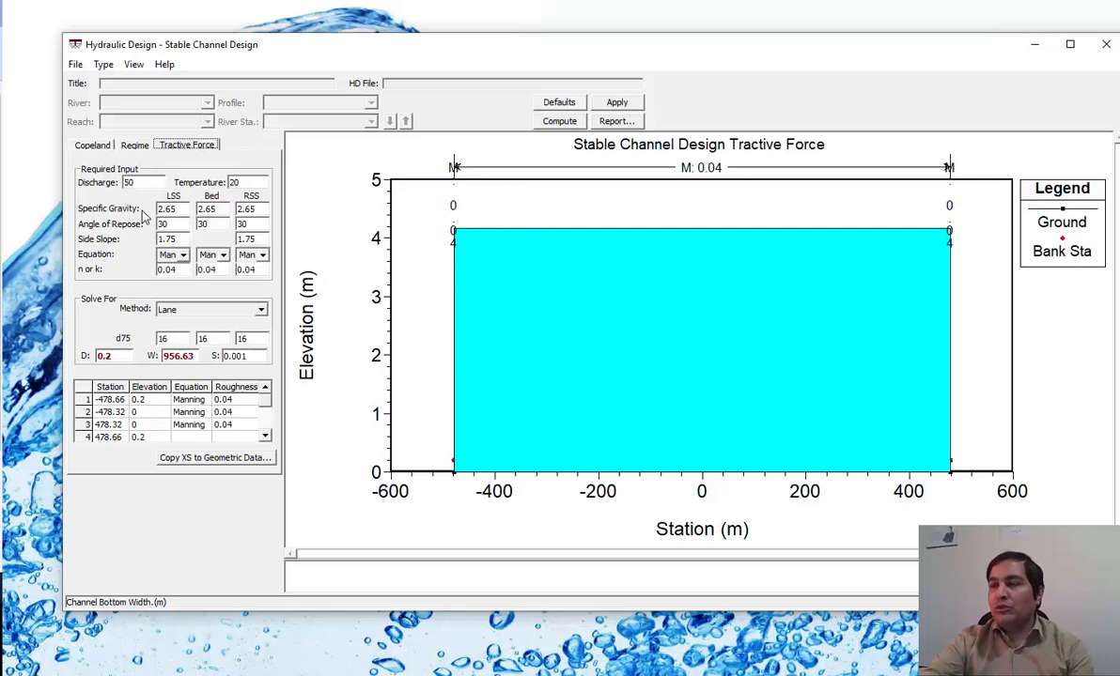
Compare the recomputed Tractive Force section and dimensions with the Copeland and Blench Regime designs.
{"action": "left_click", "coordinate": [92, 145]}
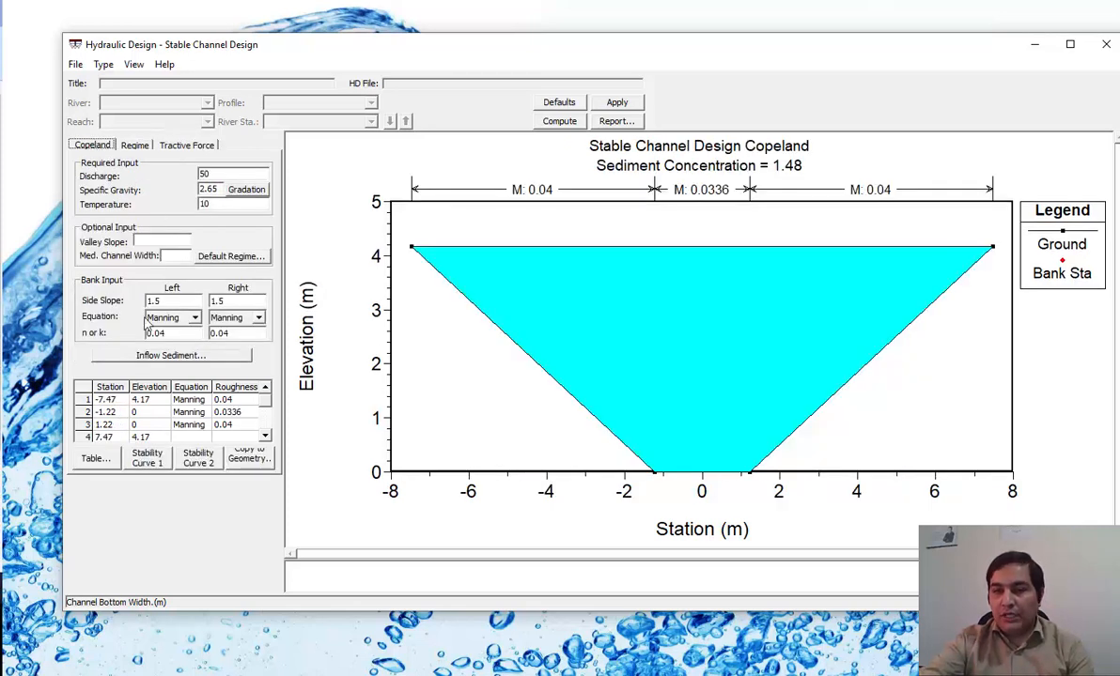
{"action": "left_click", "coordinate": [188, 146]}
{"action": "left_click", "coordinate": [128, 146]}
{"action": "left_click", "coordinate": [194, 148]}
{"action": "left_click", "coordinate": [138, 145]}
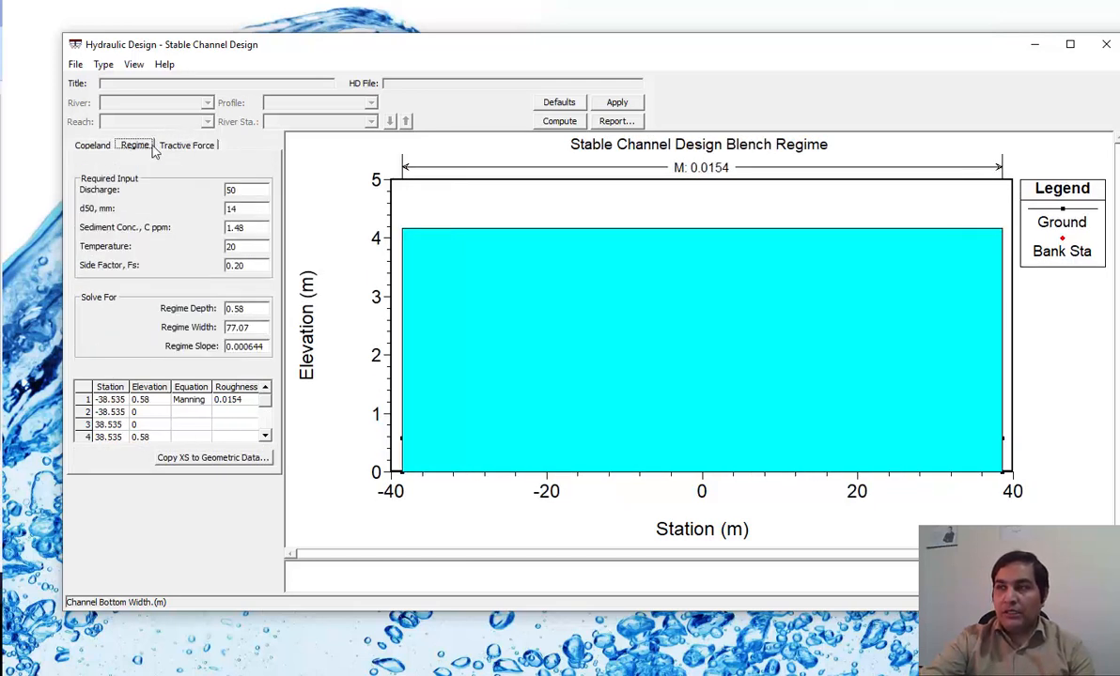
{"action": "left_click", "coordinate": [172, 145]}
{"action": "left_click", "coordinate": [134, 145]}
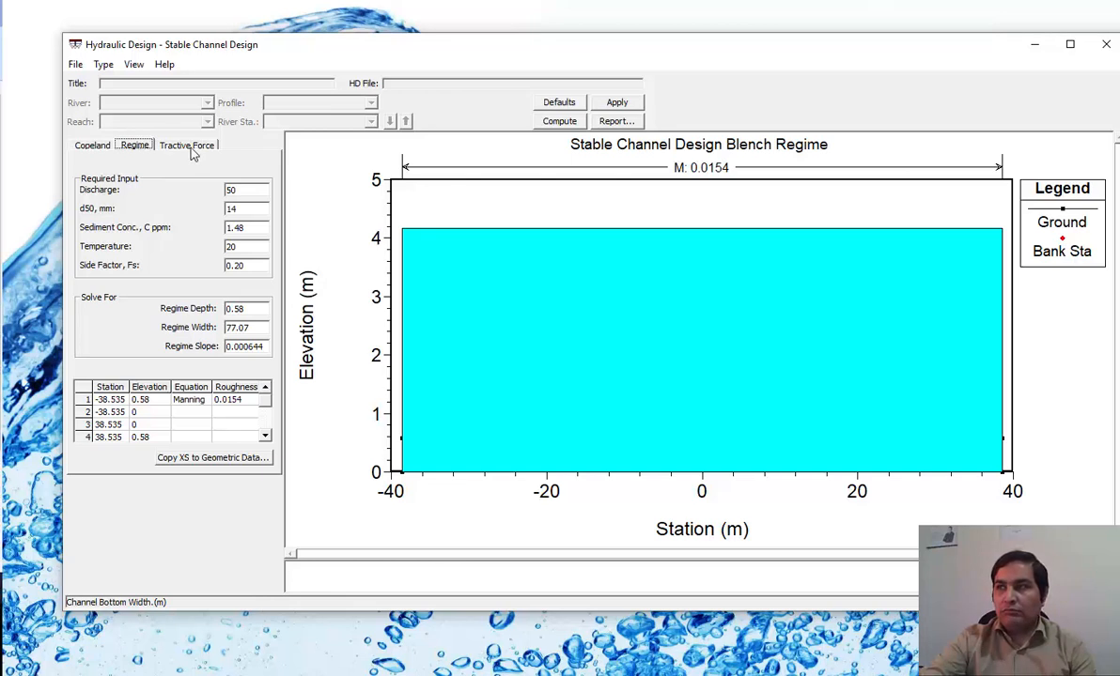
{"action": "left_click", "coordinate": [188, 149]}
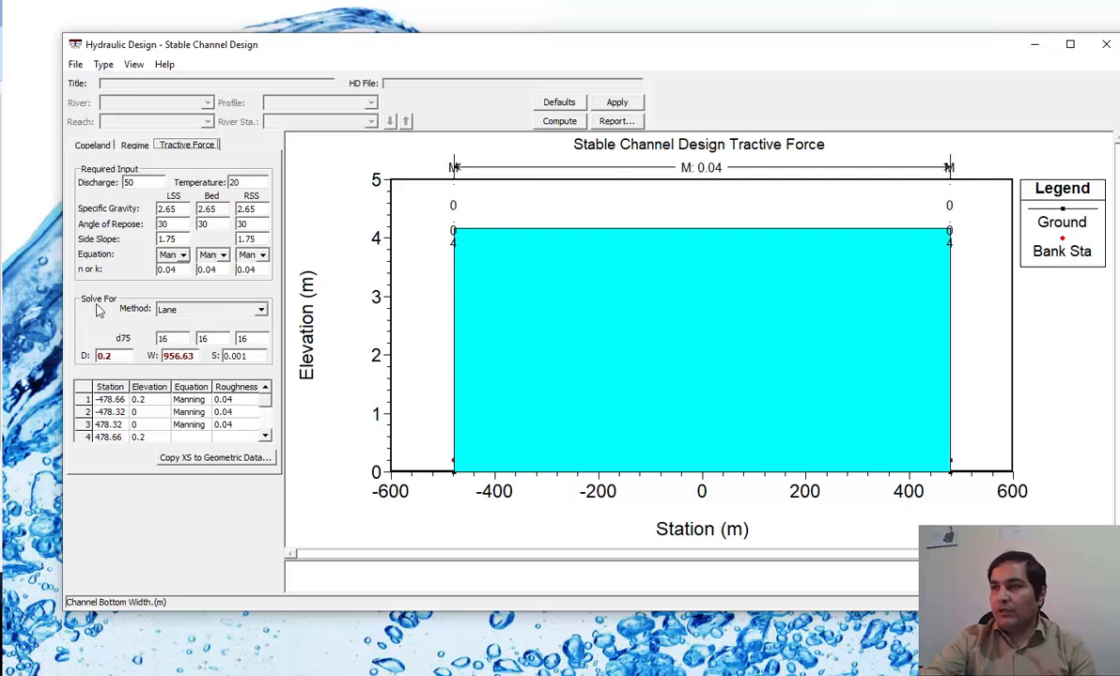
Switch the tractive force method to Shields with d50 of 14 mm for both side slopes and bed, and clear depth, width and slope.
{"action": "left_click", "coordinate": [199, 310]}
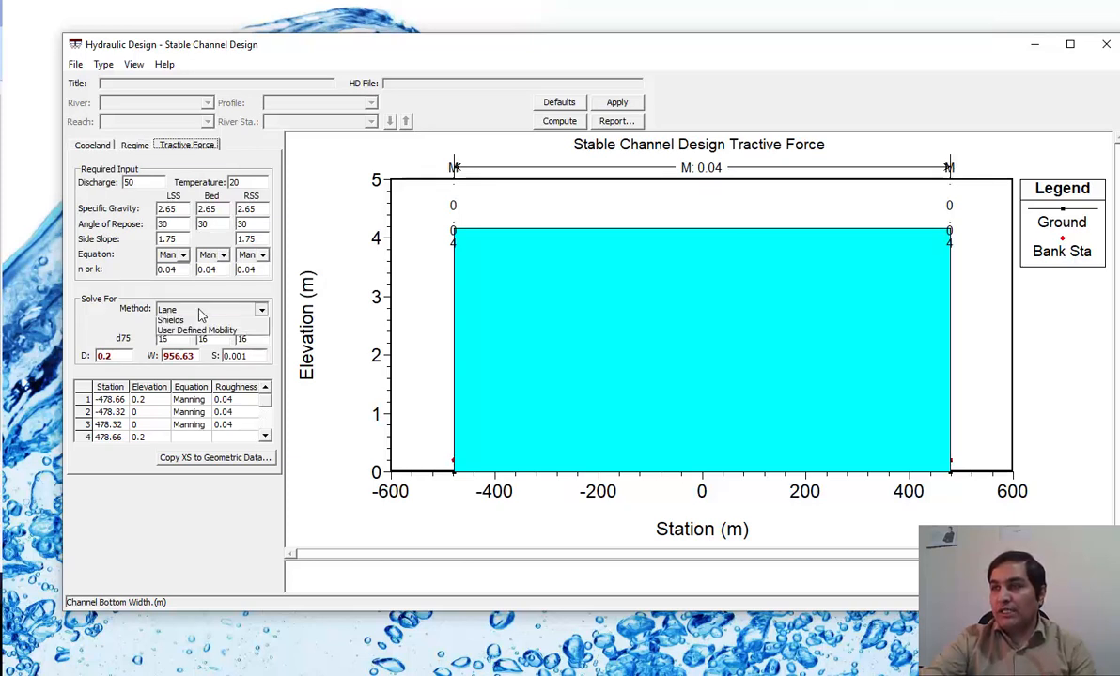
{"action": "left_click", "coordinate": [178, 329]}
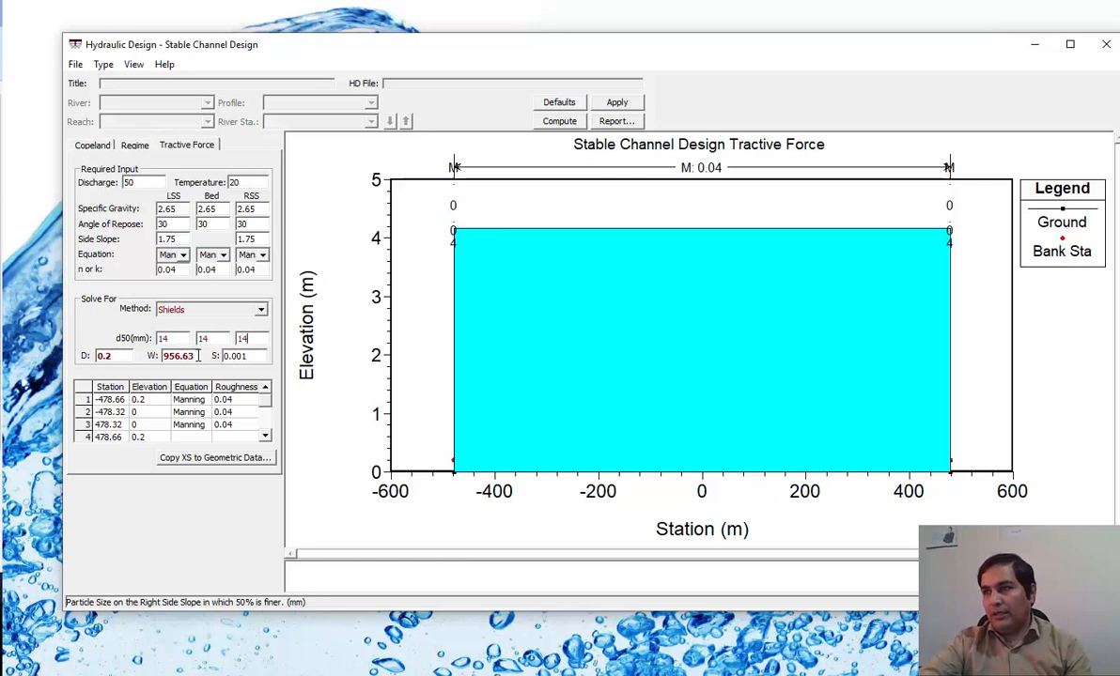
{"action": "left_click_drag", "start_coordinate": [196, 355], "coordinate": [115, 359]}
{"action": "key", "text": "Delete"}
{"action": "key", "text": "Tab"}
{"action": "key", "text": "Delete"}
{"action": "double_click", "coordinate": [120, 358]}
{"action": "key", "text": "Delete"}
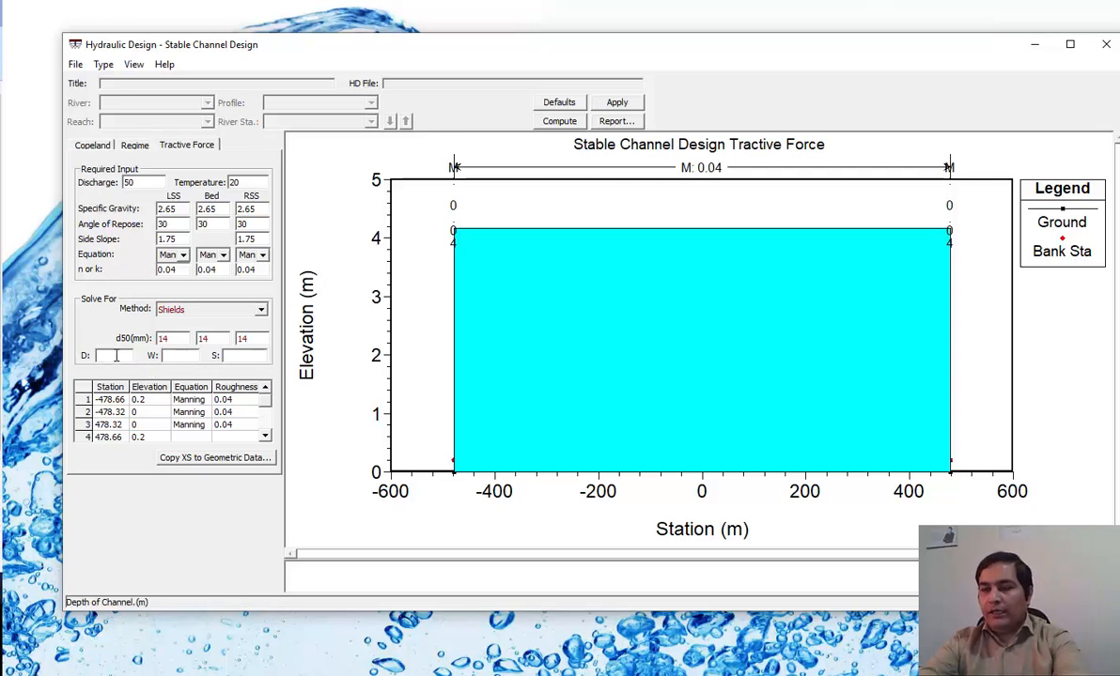
Set the channel depth to 2 m for the Shields method, apply the inputs and compute the design.
{"action": "type", "text": "2"}
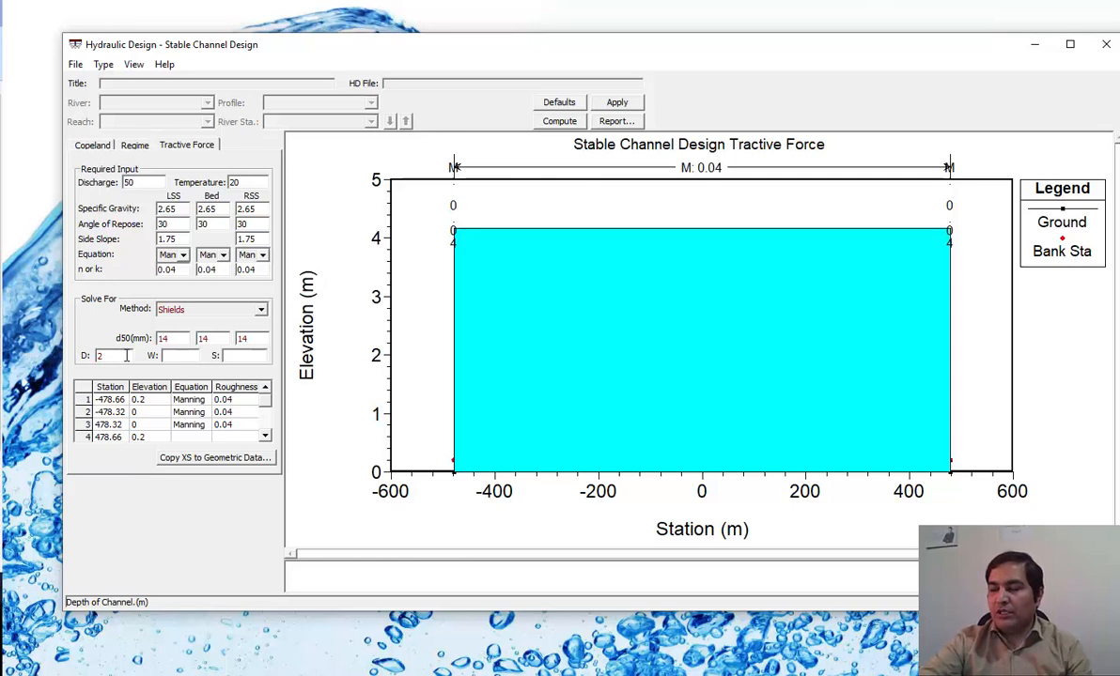
{"action": "left_click", "coordinate": [620, 108]}
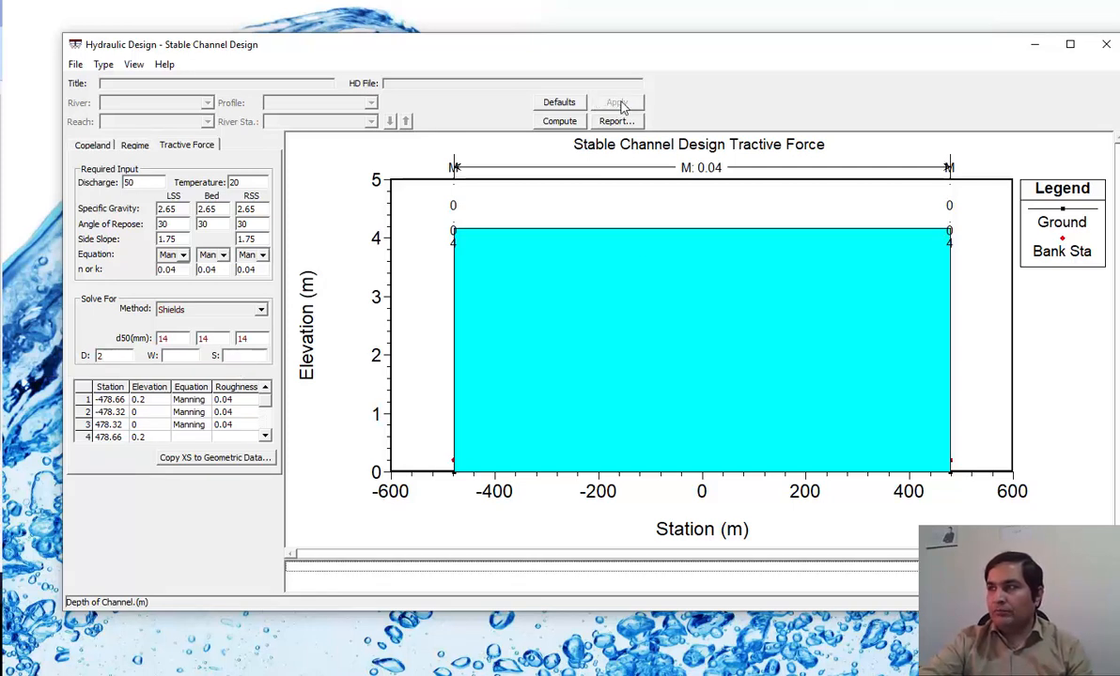
{"action": "left_click", "coordinate": [562, 124]}
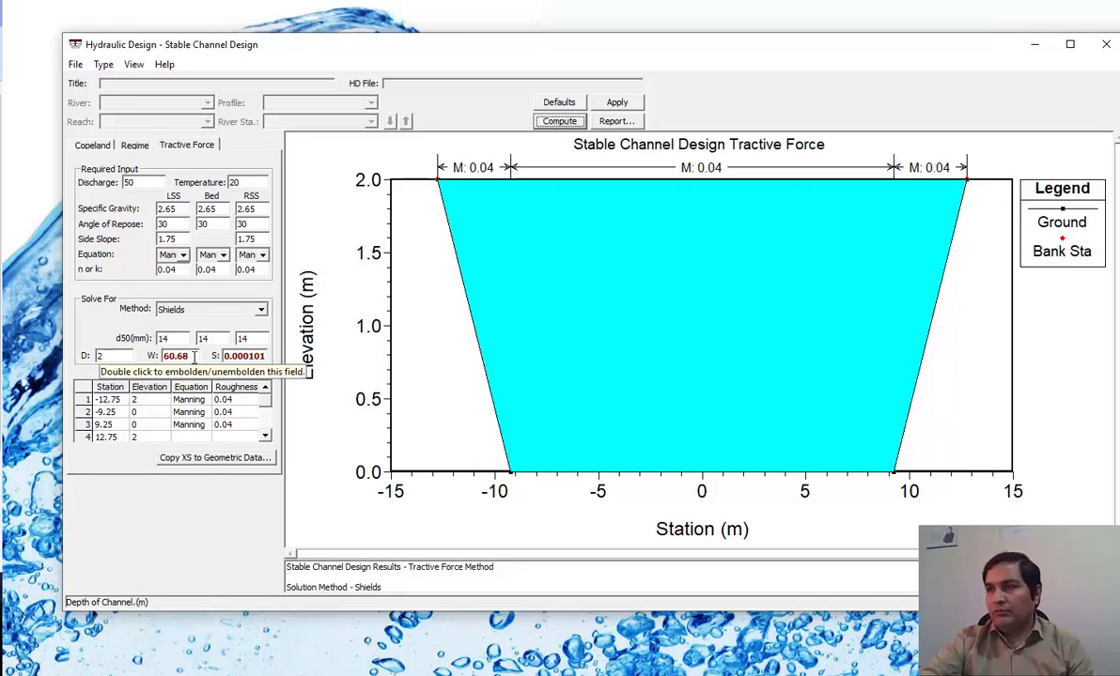
Check the channel width and slope computed with the Shields method.
{"action": "left_click", "coordinate": [165, 358]}
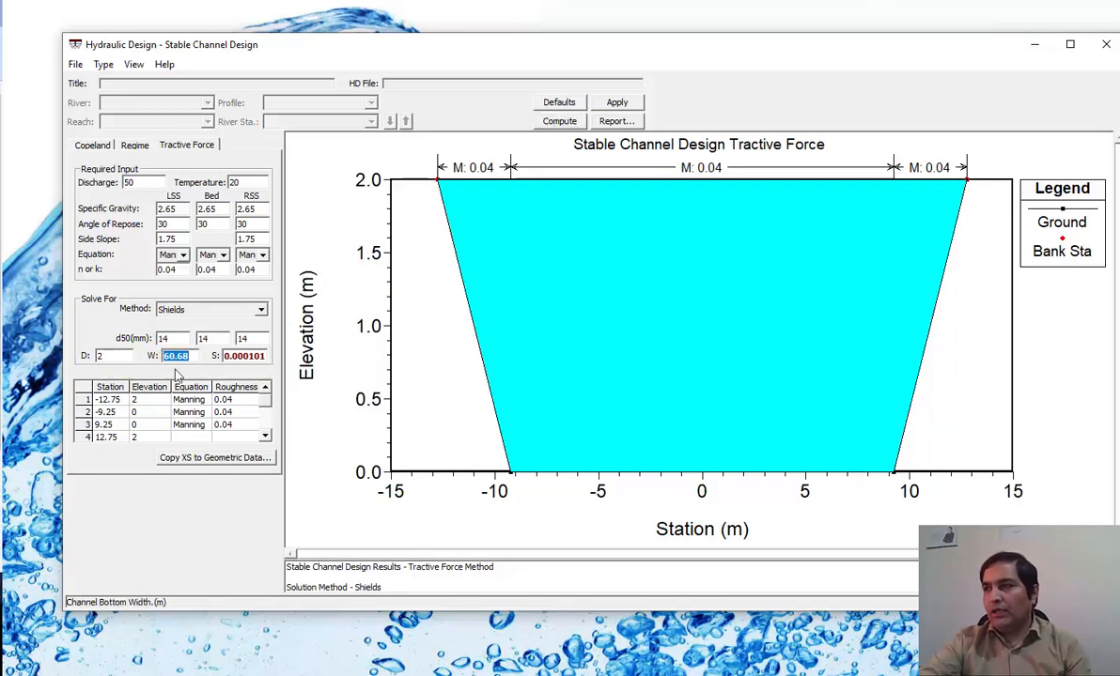
{"action": "mouse_move", "coordinate": [249, 357]}
{"action": "left_mouse_down"}
{"action": "mouse_move", "coordinate": [224, 360]}
{"action": "mouse_move", "coordinate": [246, 357]}
{"action": "left_mouse_up"}
{"action": "left_click", "coordinate": [235, 358]}
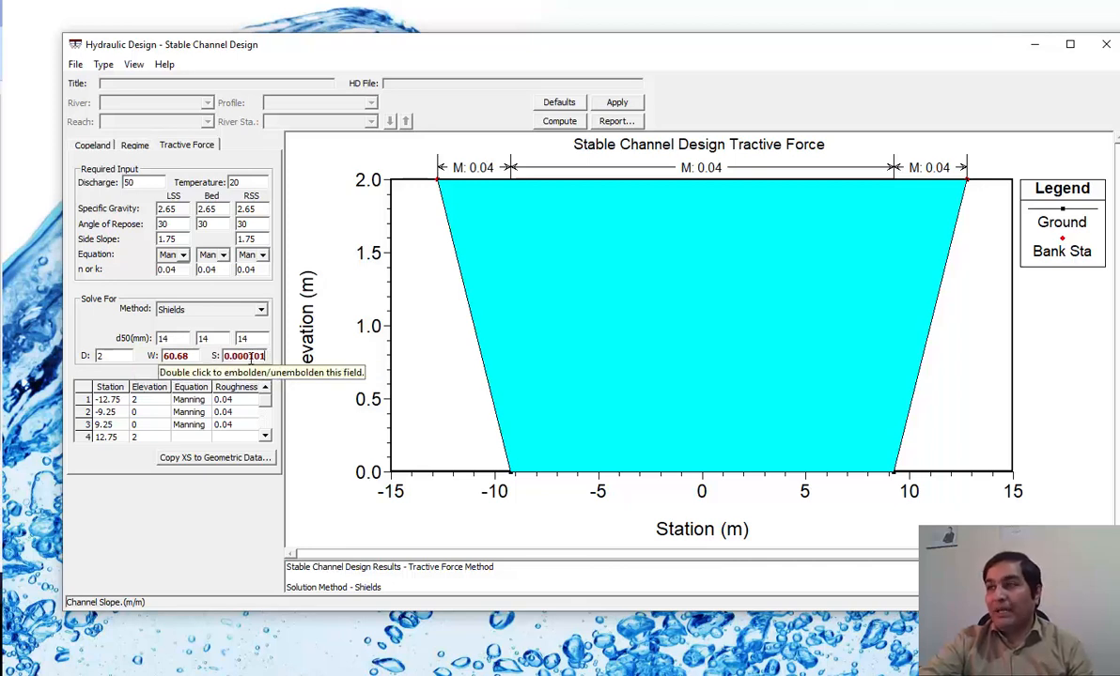
Switch the tractive force method to User Defined Mobility to view its inputs and return it to Shields.
{"action": "left_click", "coordinate": [222, 313]}
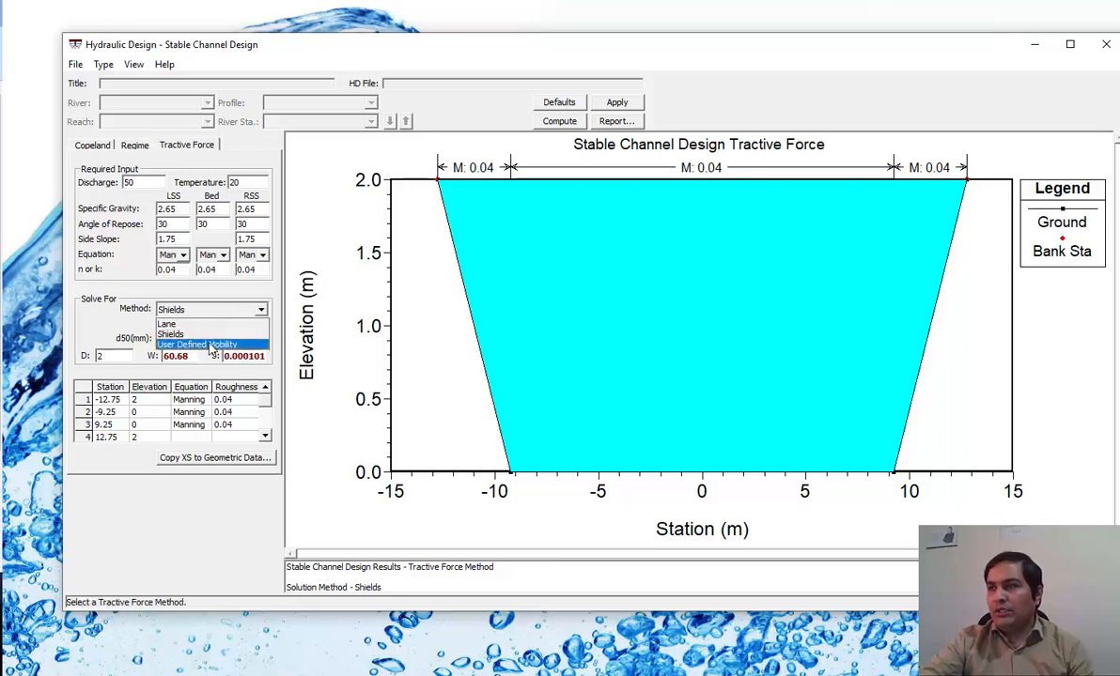
{"action": "left_click", "coordinate": [225, 345]}
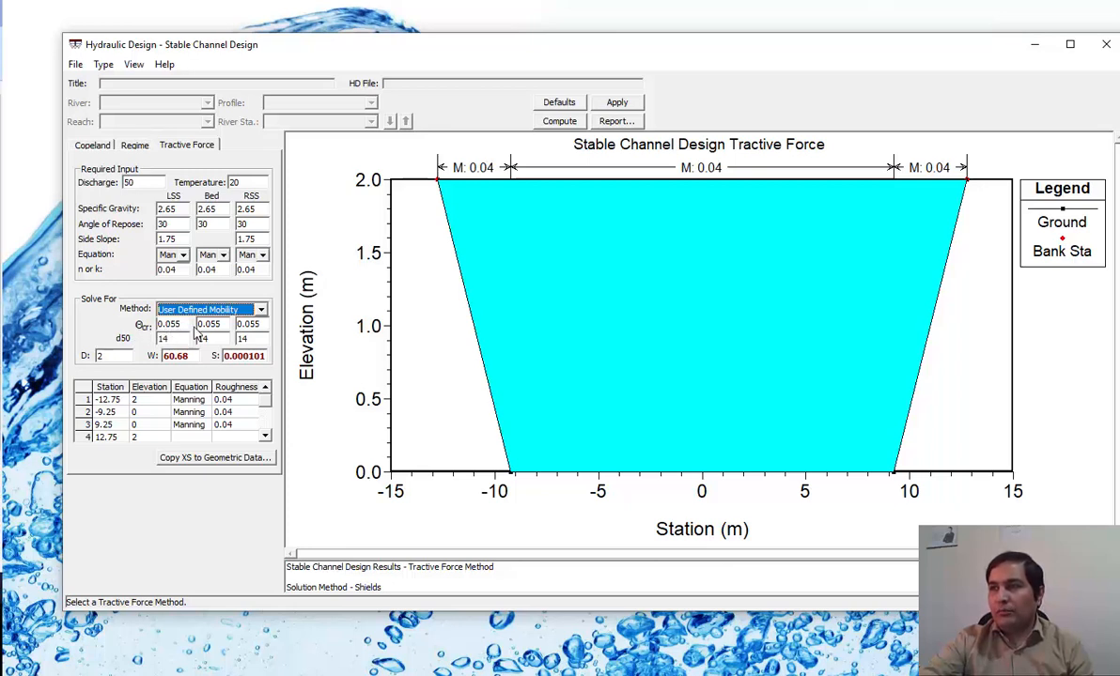
{"action": "left_click", "coordinate": [241, 308]}
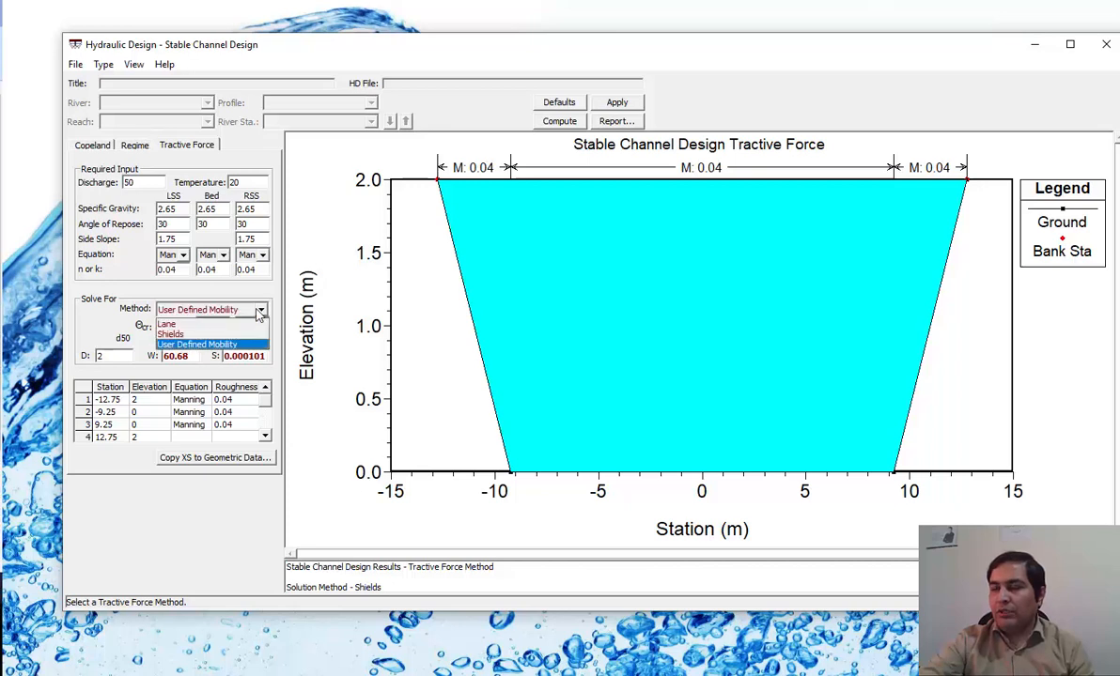
{"action": "left_click", "coordinate": [202, 335]}
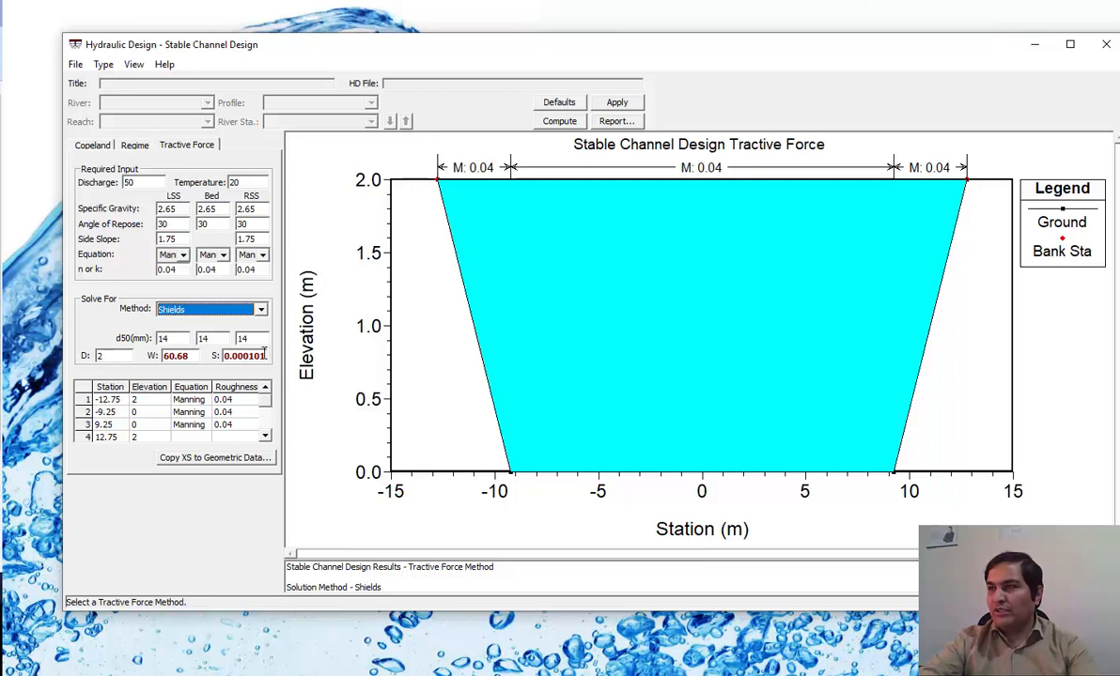
Clear the channel slope, width and depth values of the Shields tractive force design.
{"action": "left_click", "coordinate": [246, 356]}
{"action": "double_click", "coordinate": [246, 357]}
{"action": "left_click", "coordinate": [255, 357]}
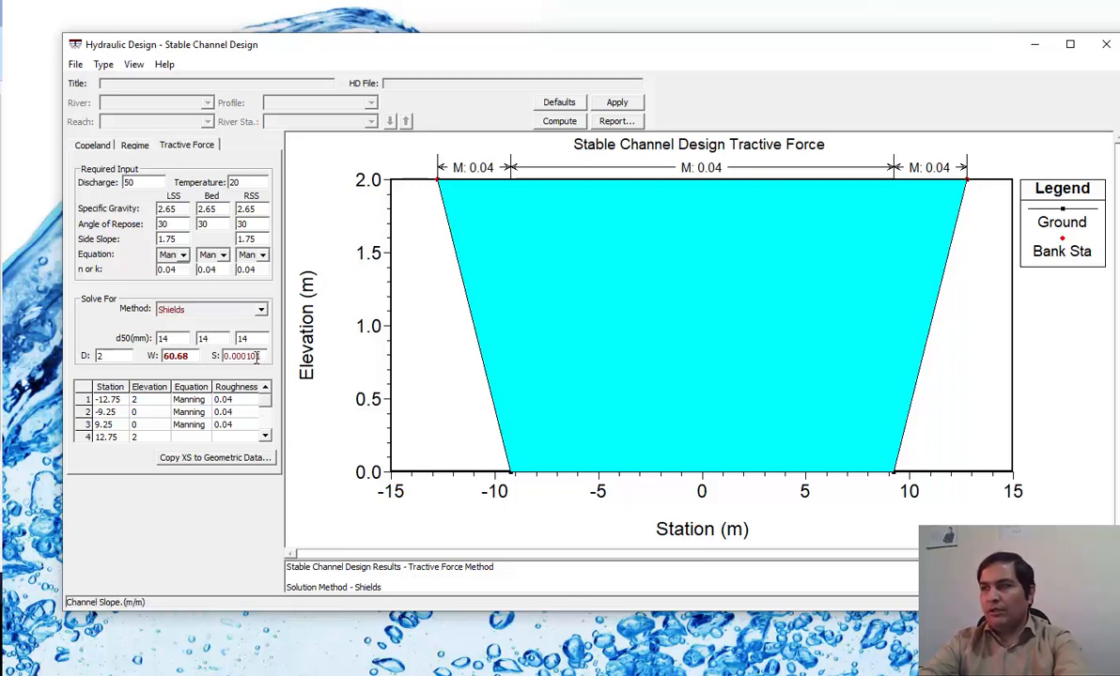
{"action": "double_click", "coordinate": [246, 356]}
{"action": "key", "text": "BackSpace"}
{"action": "double_click", "coordinate": [175, 356]}
{"action": "key", "text": "BackSpace"}
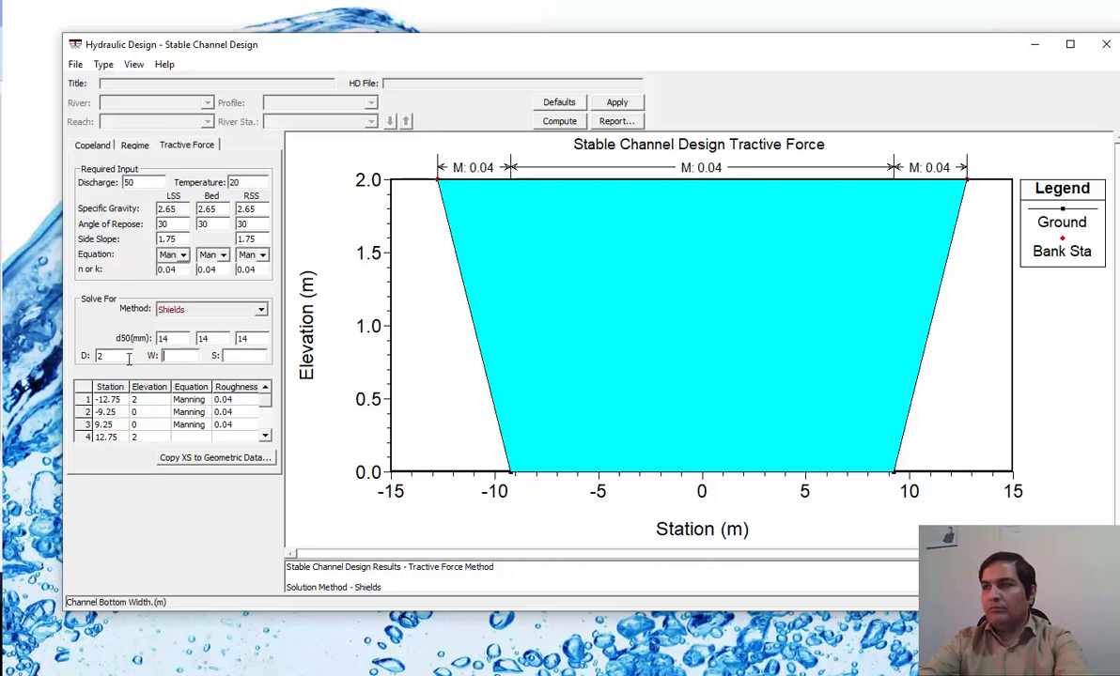
{"action": "double_click", "coordinate": [130, 357]}
{"action": "key", "text": "BackSpace"}
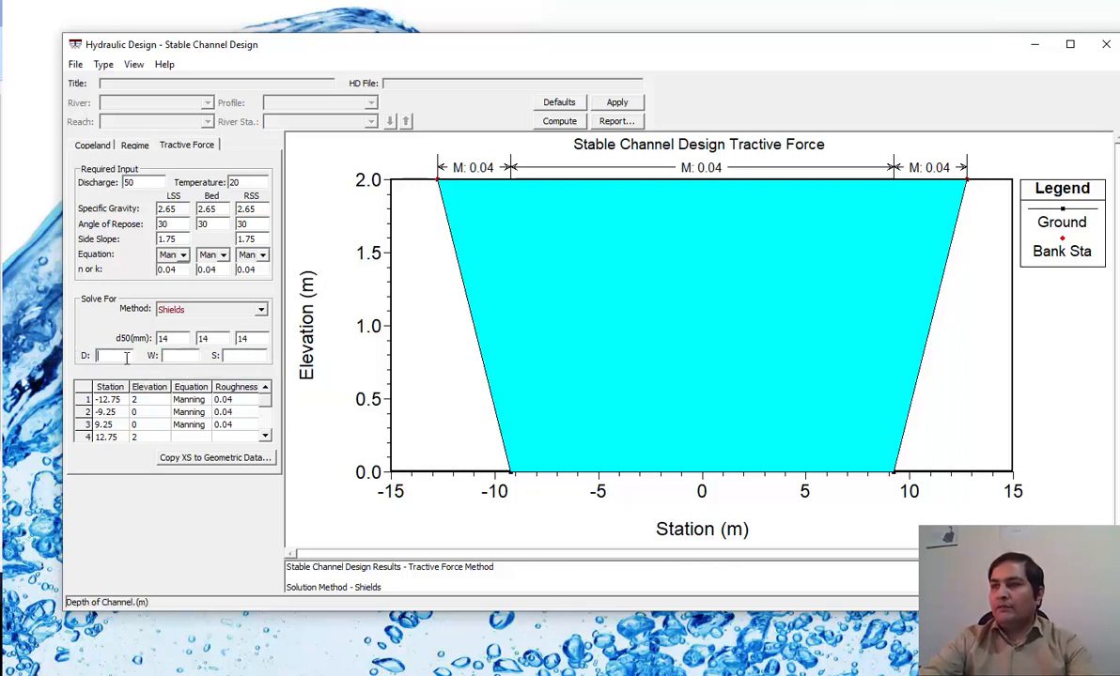
{"action": "left_click", "coordinate": [191, 356]}
{"action": "left_click", "coordinate": [243, 357]}
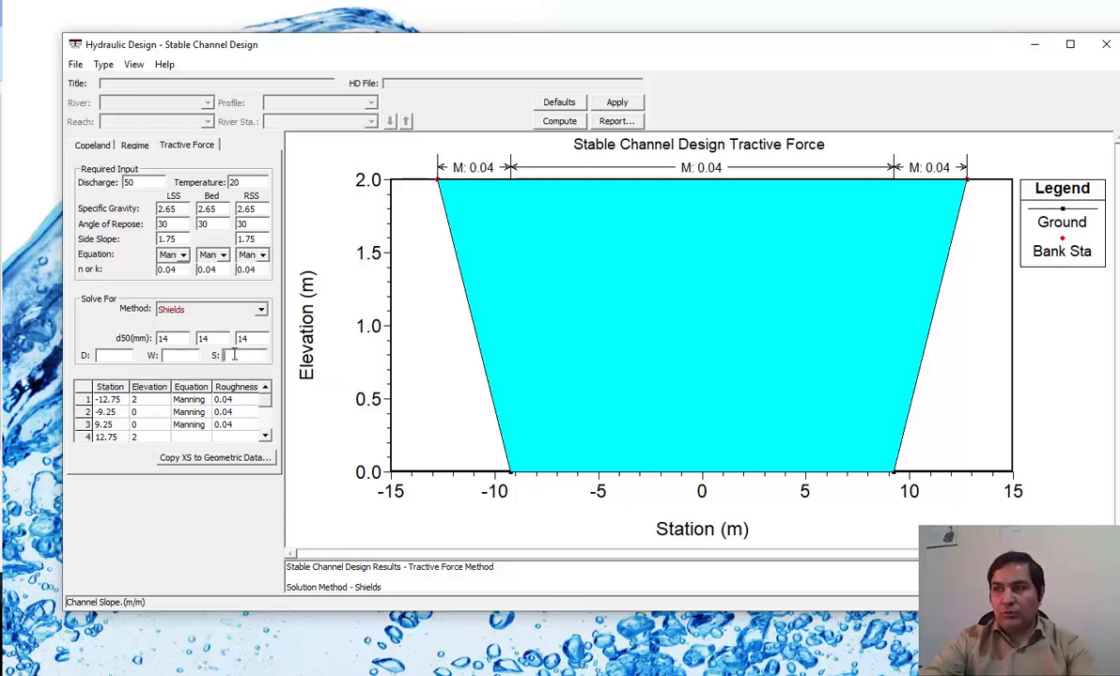
{"action": "left_click", "coordinate": [118, 355]}
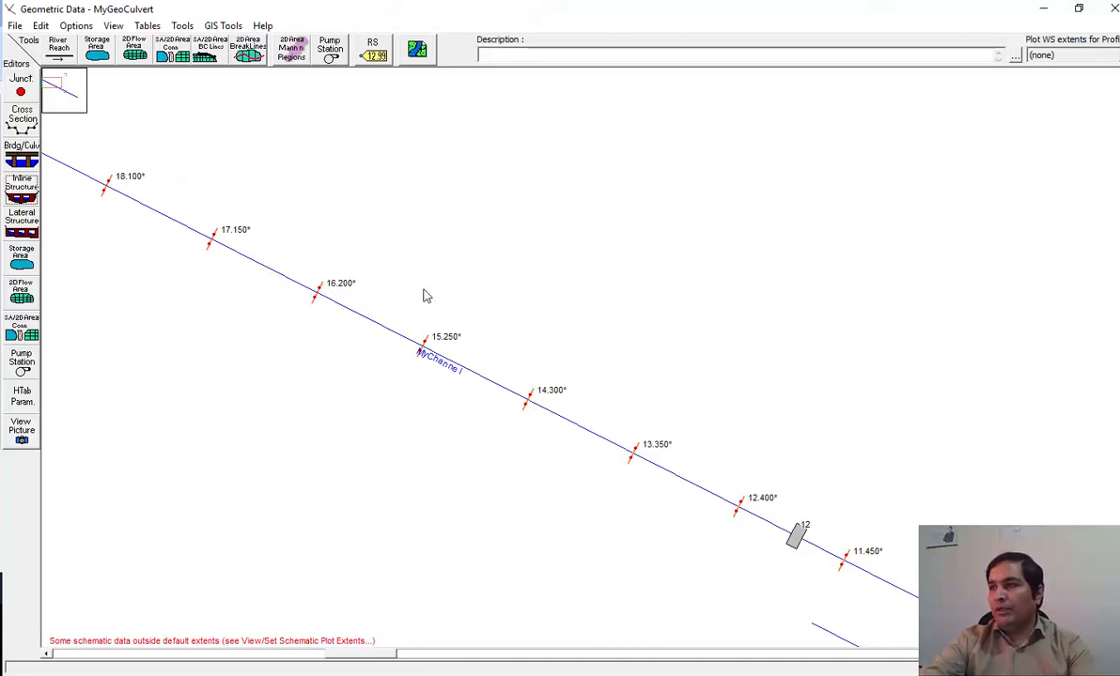
View the cross section at river station 16.200 in the geometric data and close its editor.
{"action": "right_click", "coordinate": [324, 286]}
{"action": "left_click", "coordinate": [393, 314]}
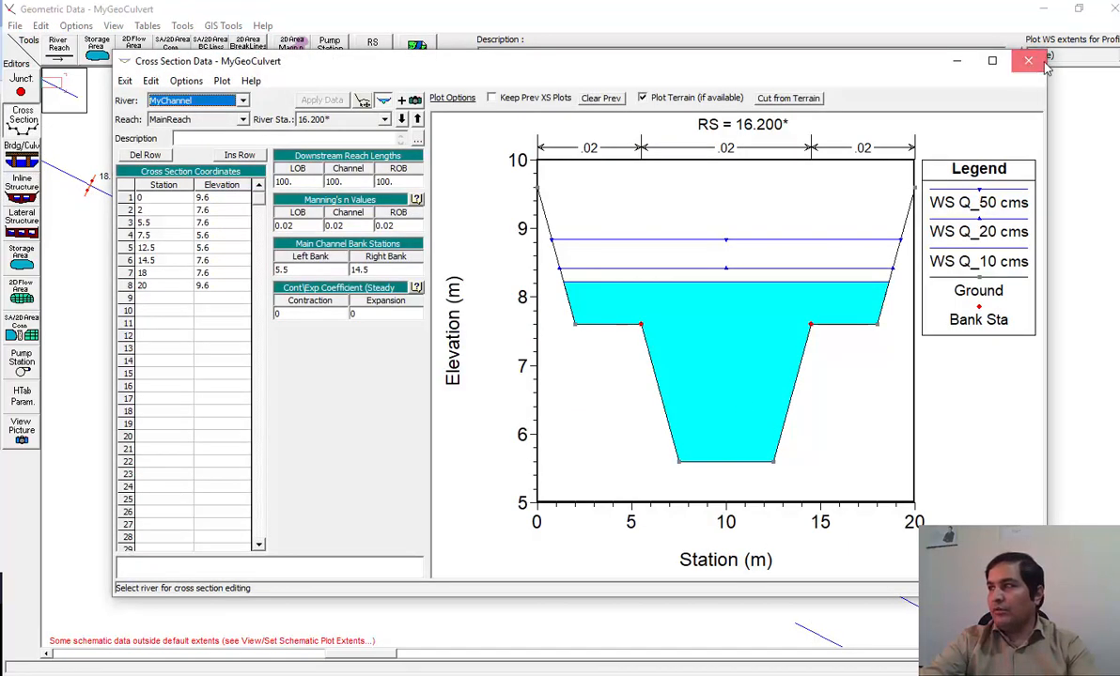
{"action": "left_click", "coordinate": [1027, 60]}
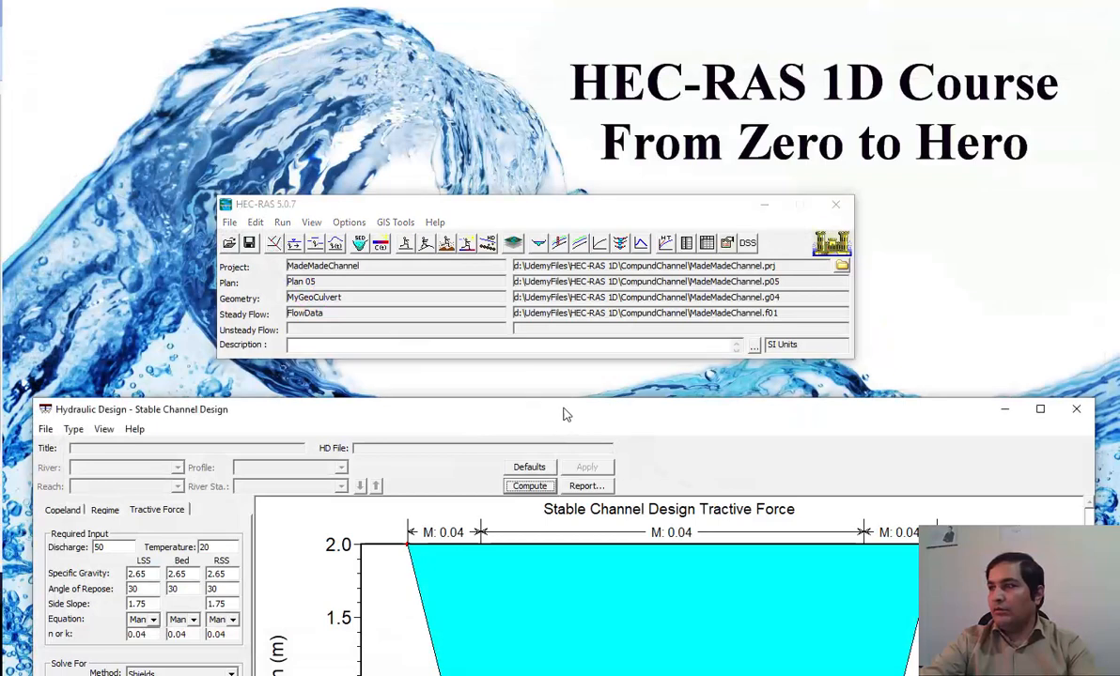
Start copying the designed cross section to the geometric data at MyChannel, MainReach, river station 16.2, and cancel the copy.
{"action": "left_click_drag", "start_coordinate": [565, 415], "coordinate": [565, 65]}
{"action": "left_click", "coordinate": [206, 462]}
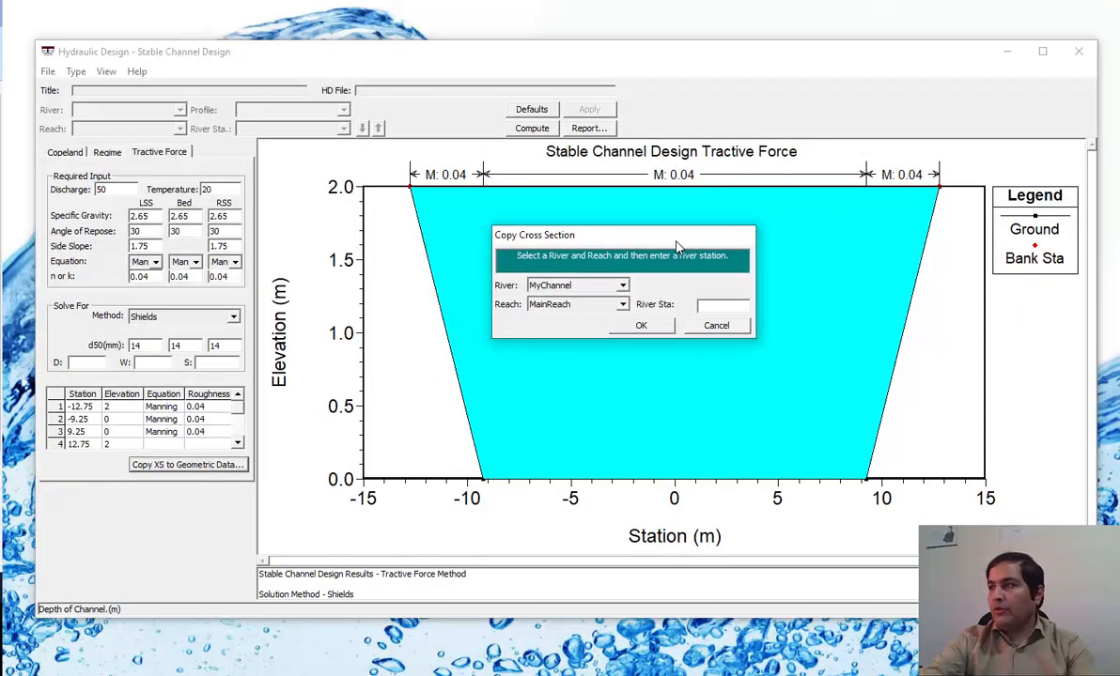
{"action": "type", "text": "16.2"}
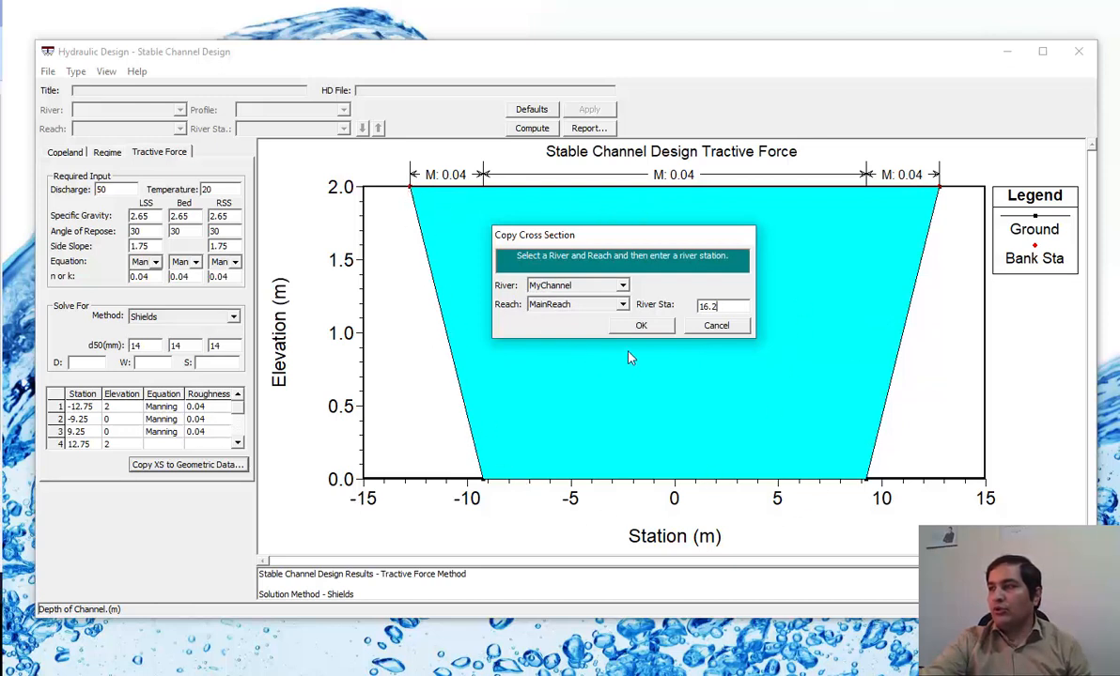
{"action": "left_click", "coordinate": [715, 326]}
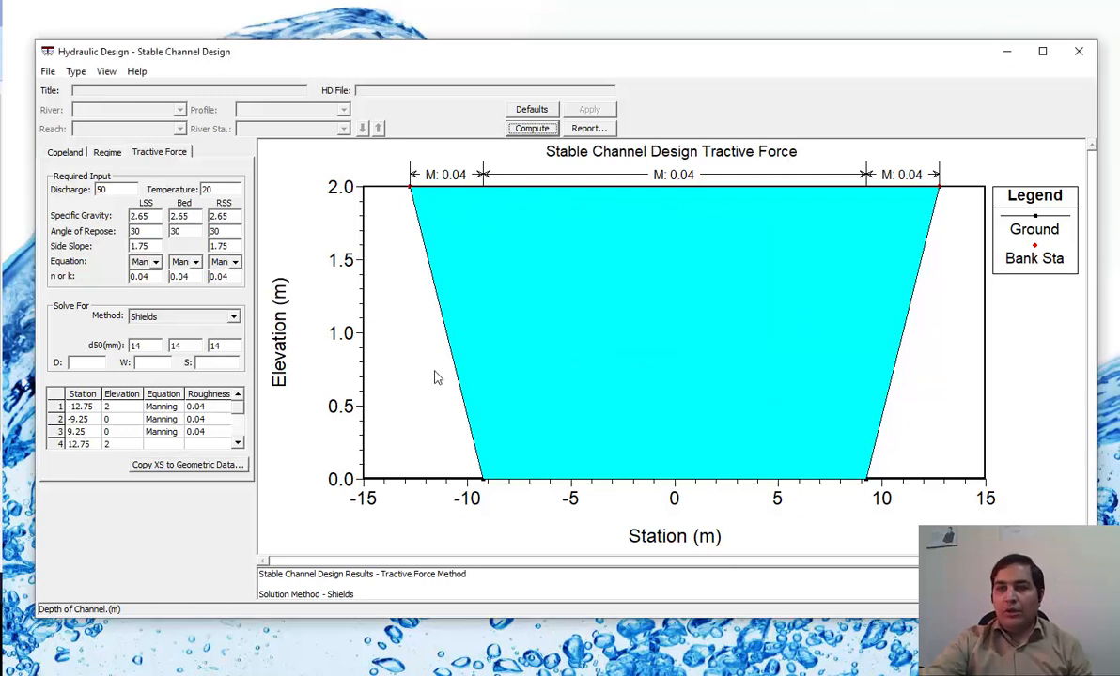